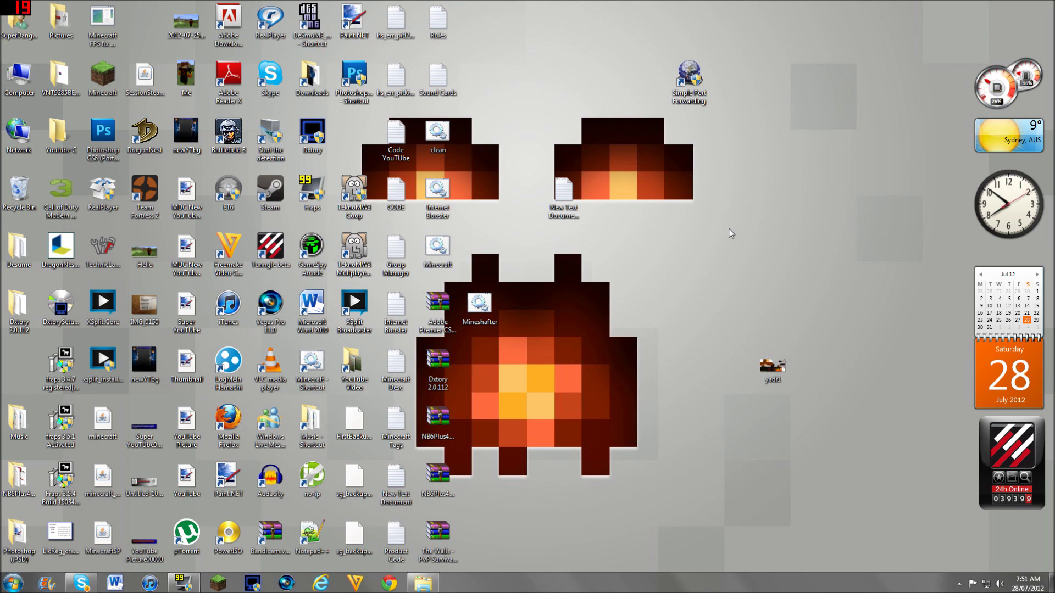
- Move the Mineshafter and MinecraftSP icons into open desktop space, then deselect them
drag(479, 307, 898, 192)
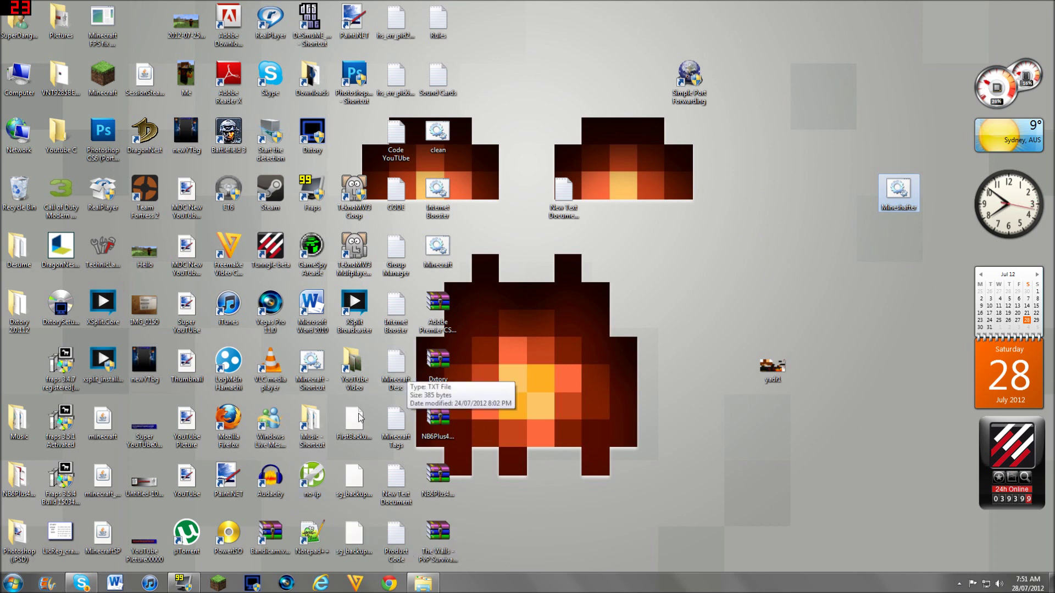
drag(100, 536, 611, 368)
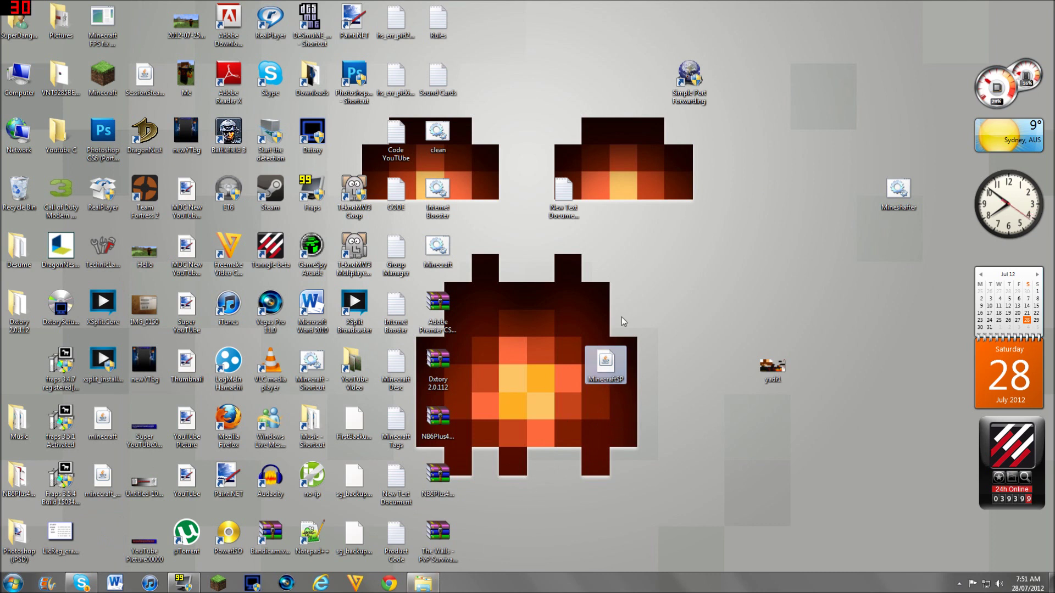
drag(624, 319, 604, 431)
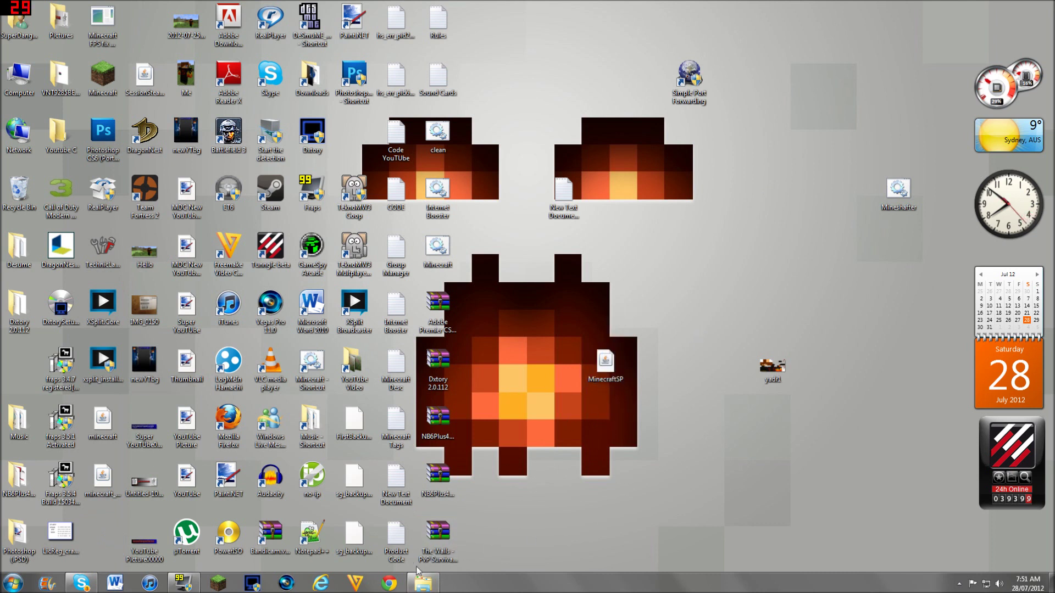
- Search 'craftbukkit' and keep the CraftBukkit 1.2.5-R4.0 recommended build jar download
click(390, 584)
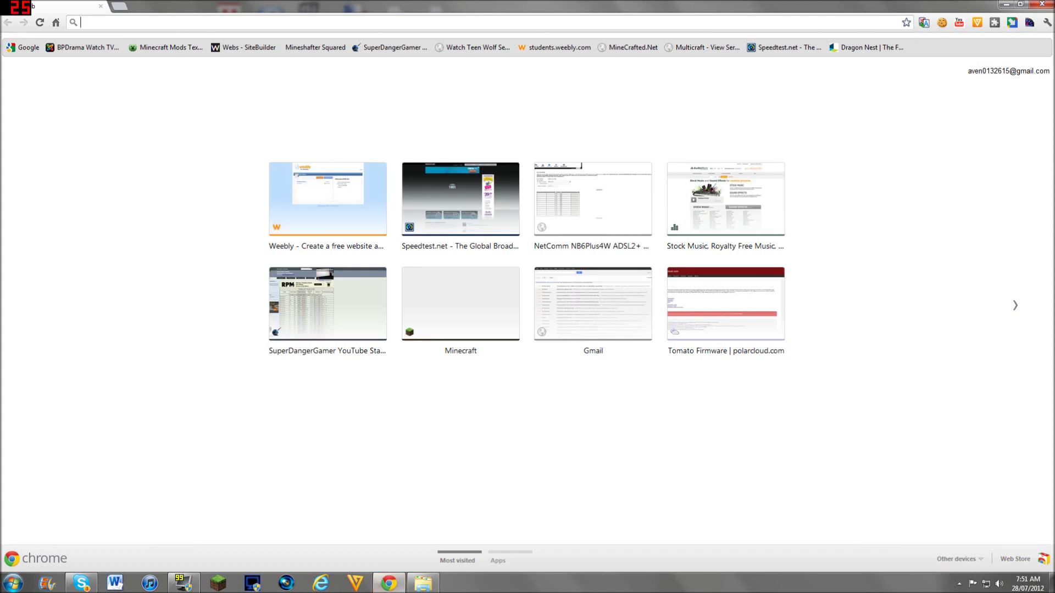
text(craftbuk)
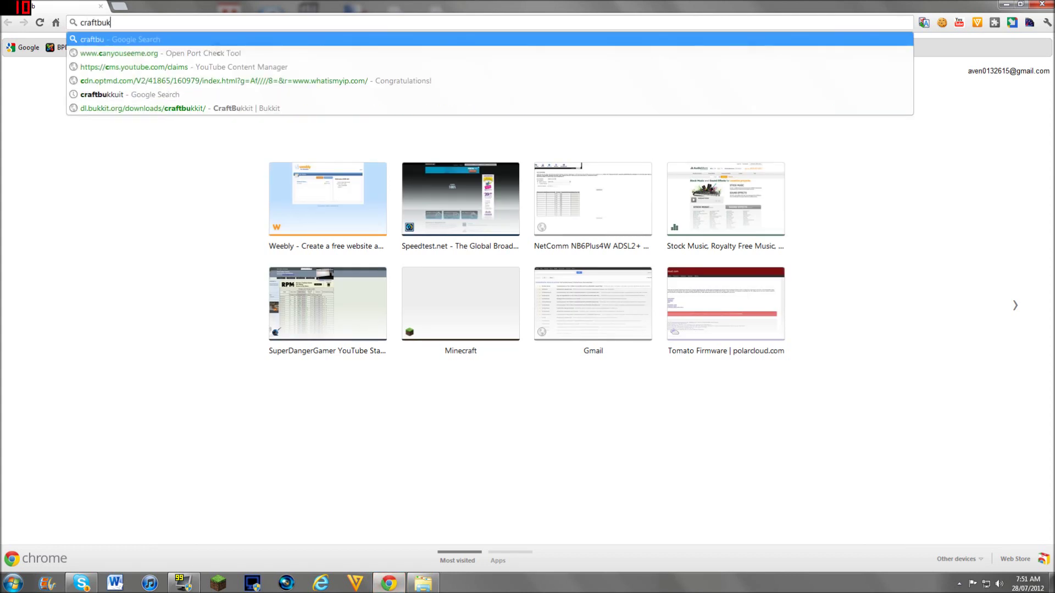
text(kit)
key(Return)
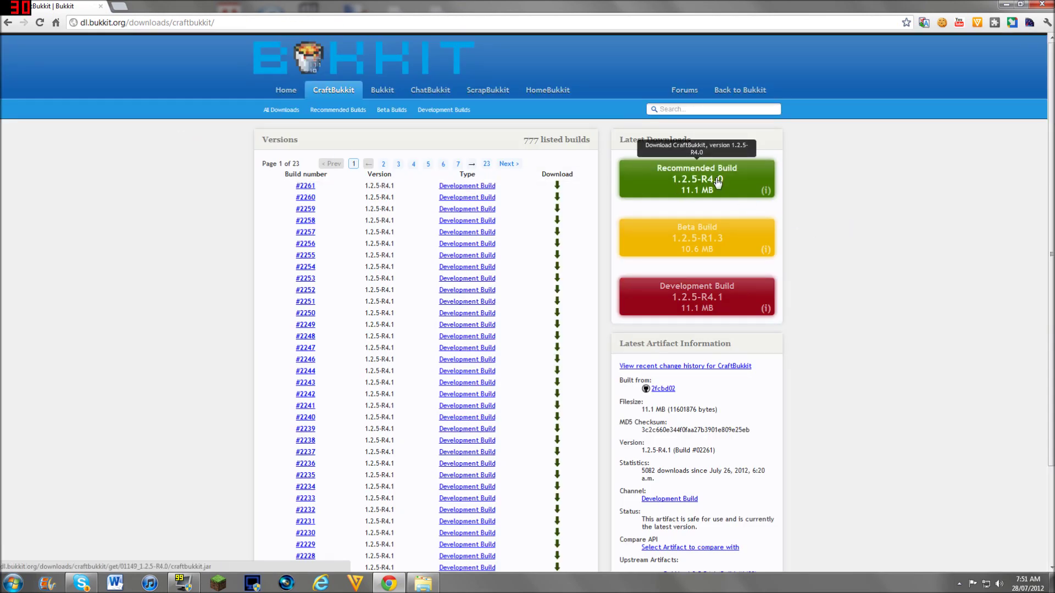
click(718, 183)
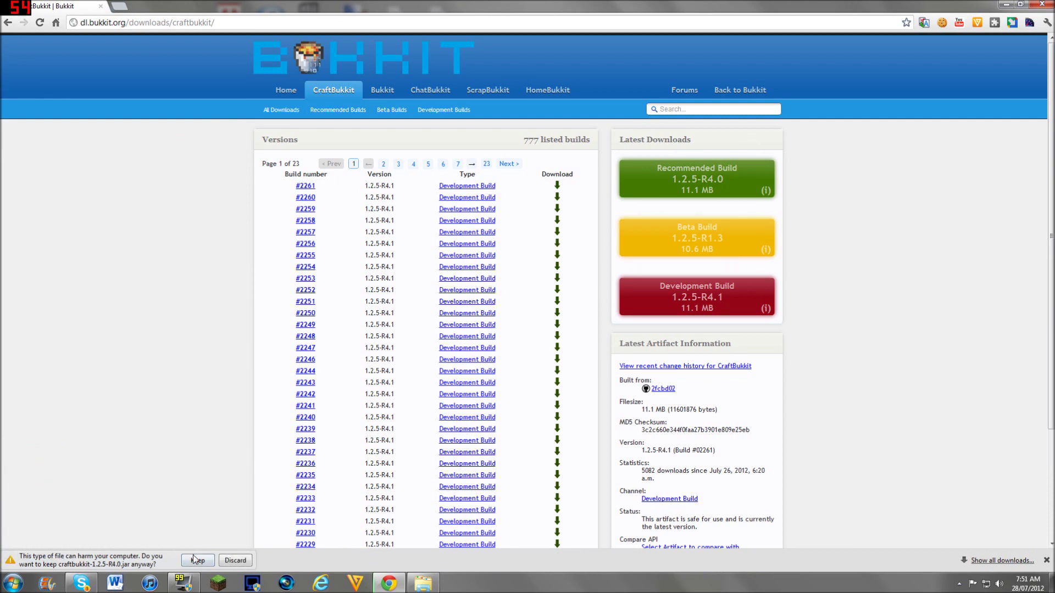
click(197, 560)
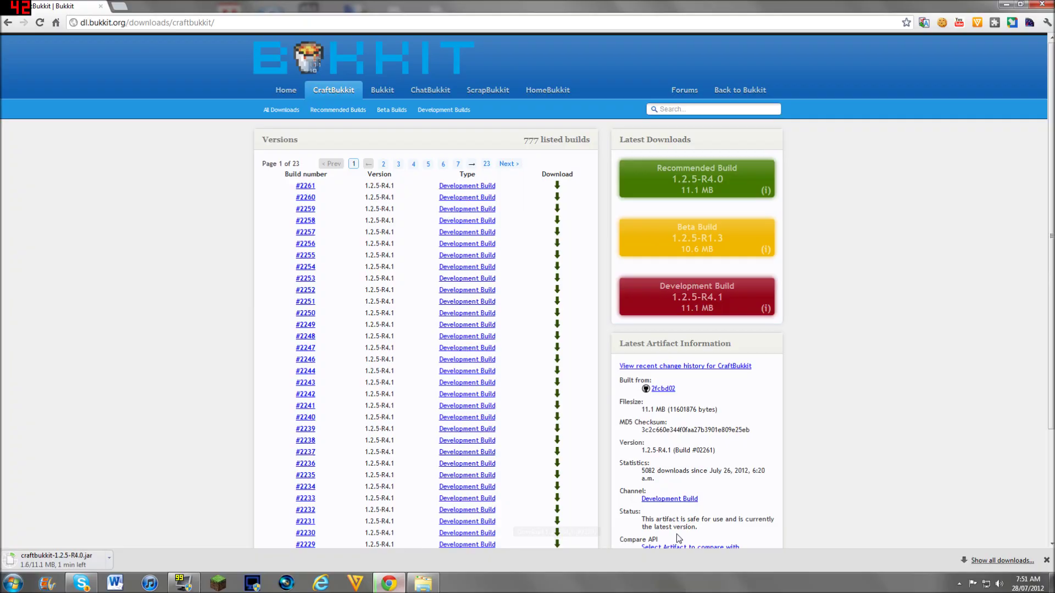
- Create a new desktop folder named 'Minecraft Server'
click(1051, 584)
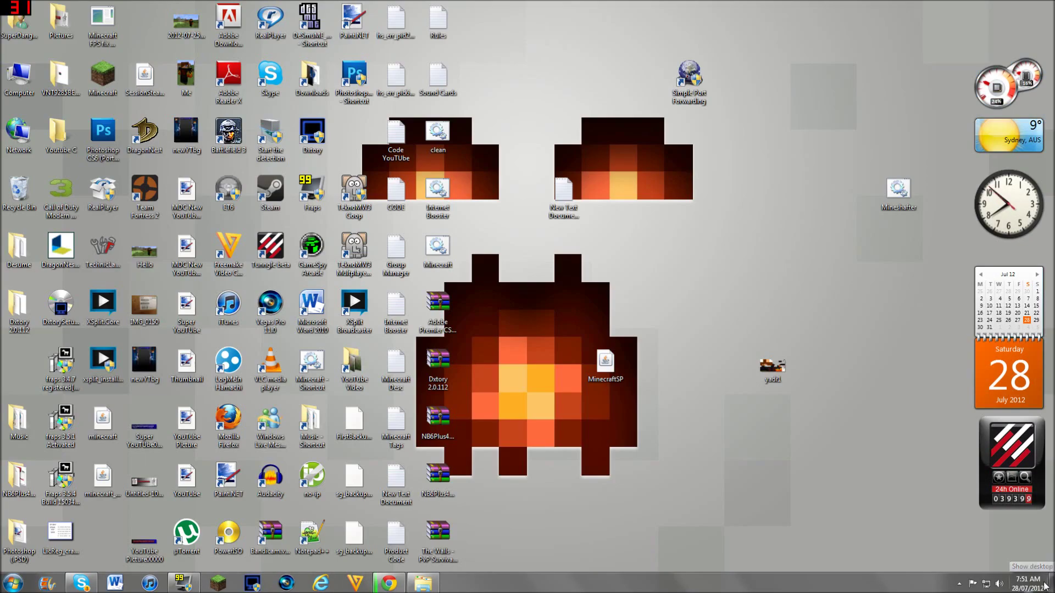
click(1051, 584)
key(ctrl+shift+i)
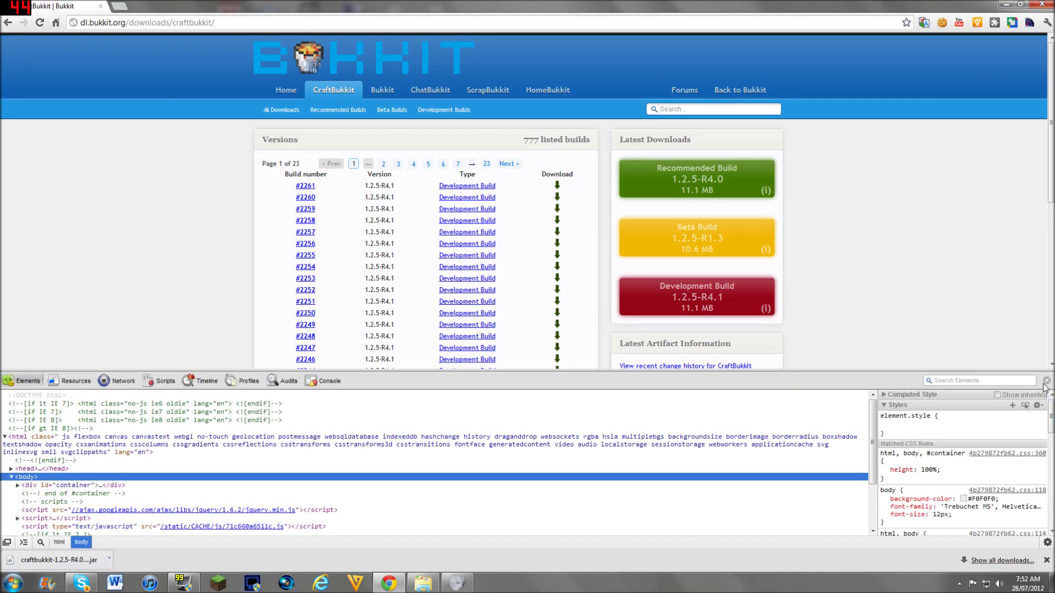
click(1047, 381)
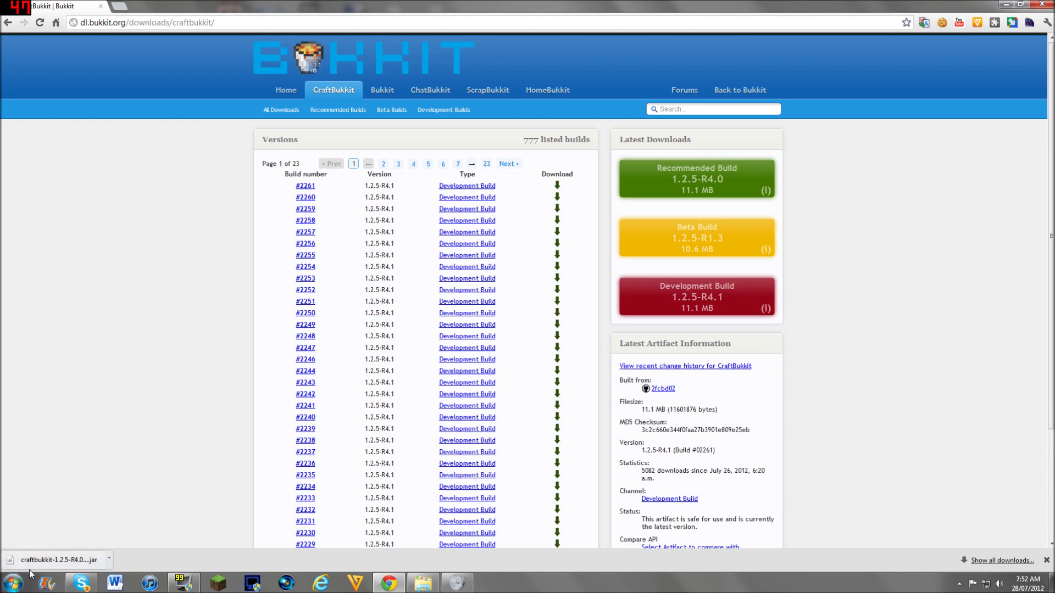
click(1051, 584)
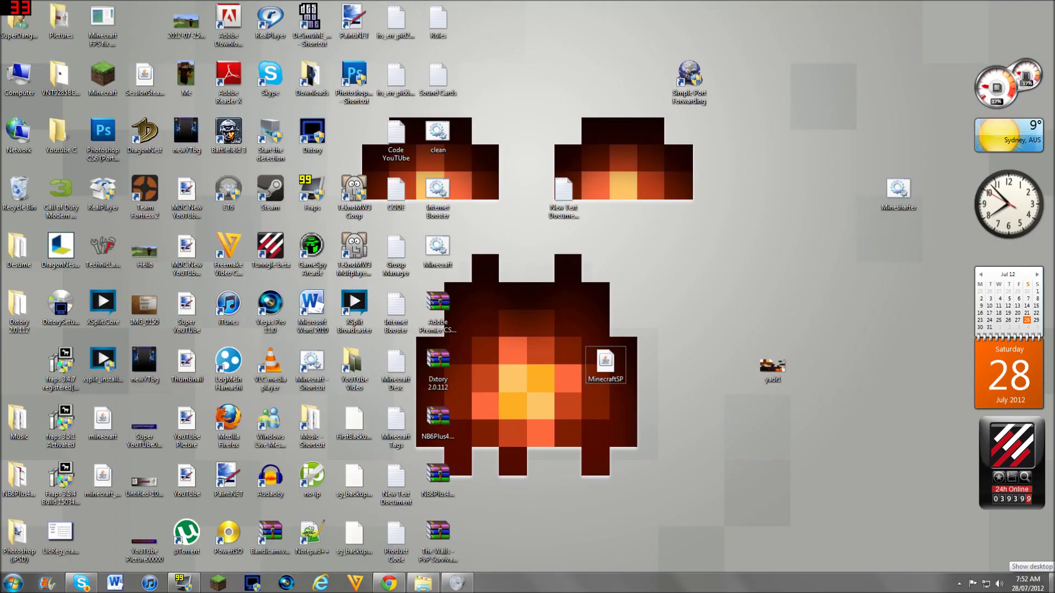
right_click(508, 318)
mouse_move(571, 420)
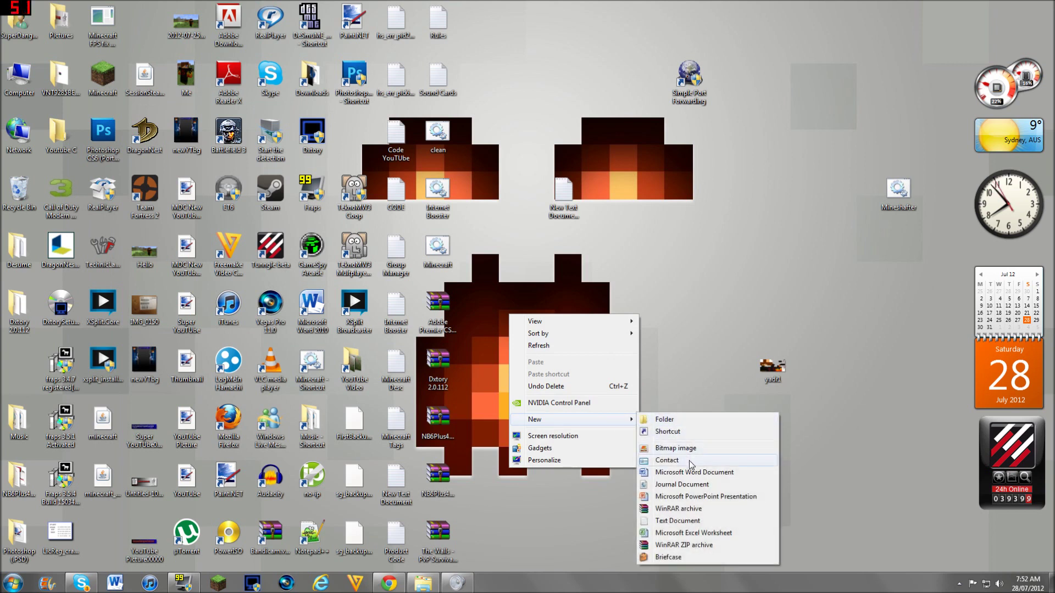
click(682, 420)
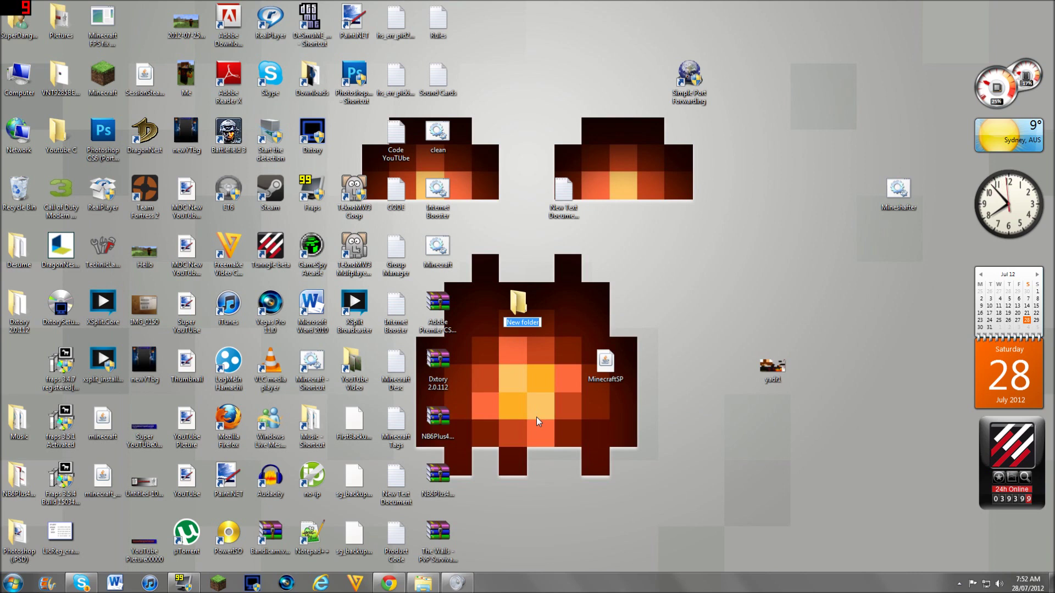
text(Minecrt)
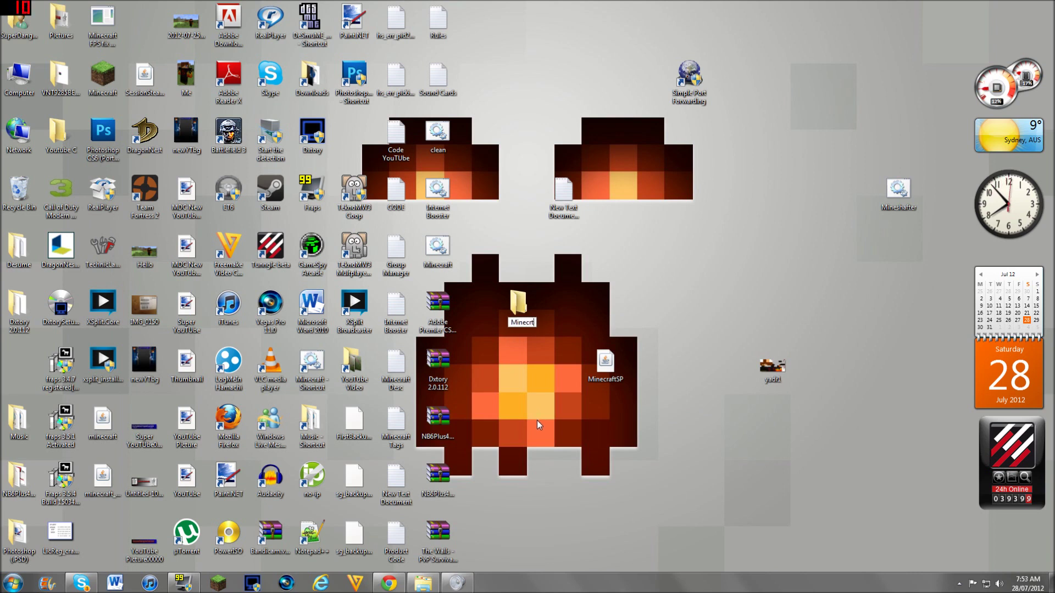
key(BackSpace)
key(BackSpace)
text(raft Ser)
text(ver)
key(Return)
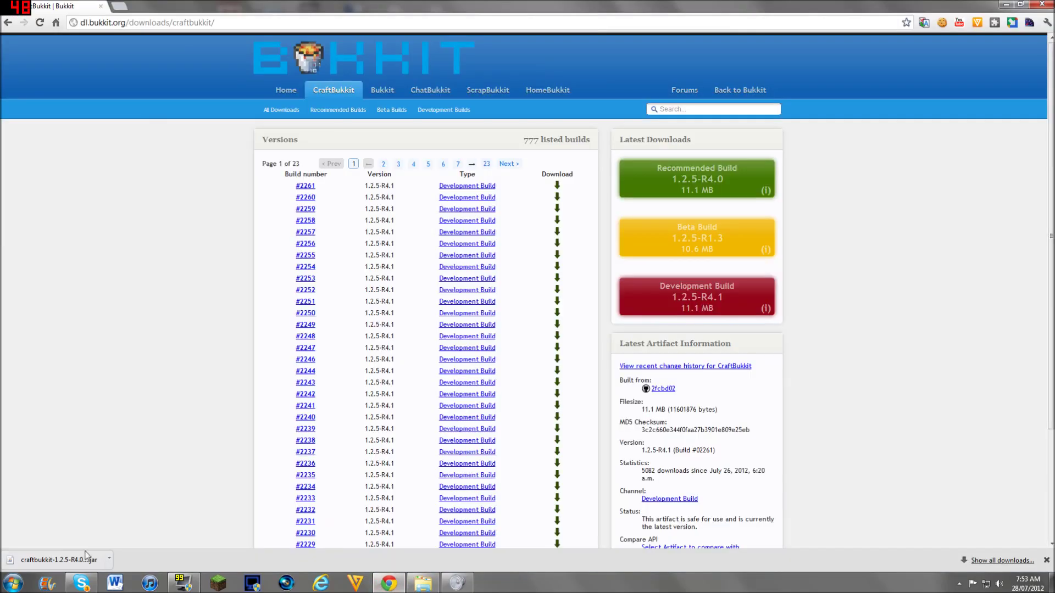
- Move the downloaded jar into Minecraft Server and rename it 'craftbukkit'
drag(79, 560, 478, 574)
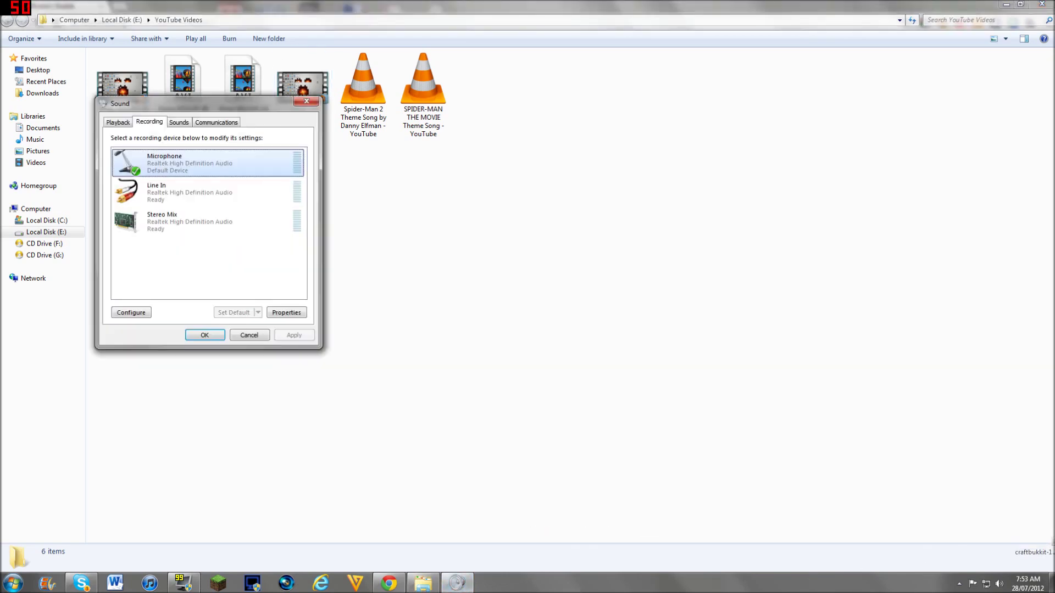
mouse_move(478, 575)
mouse_down()
mouse_move(1052, 589)
mouse_move(517, 318)
mouse_up()
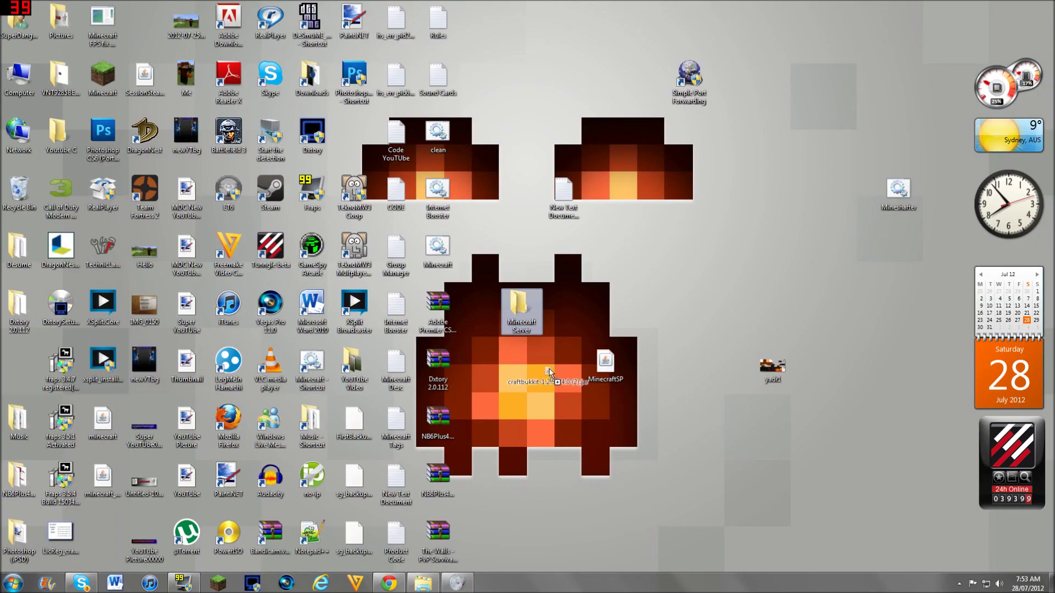
double_click(516, 314)
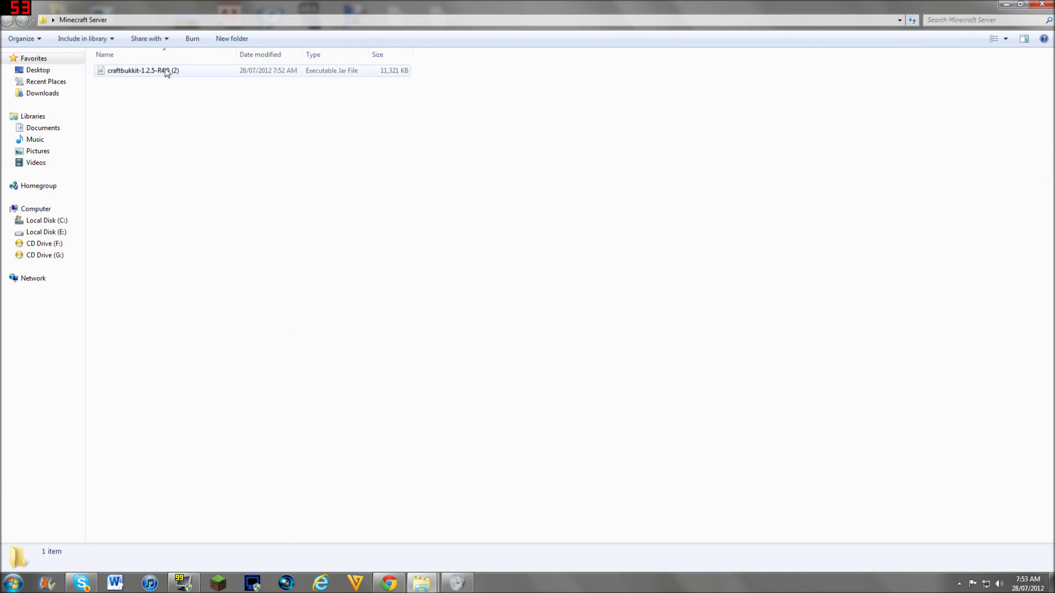
click(165, 70)
right_click(165, 70)
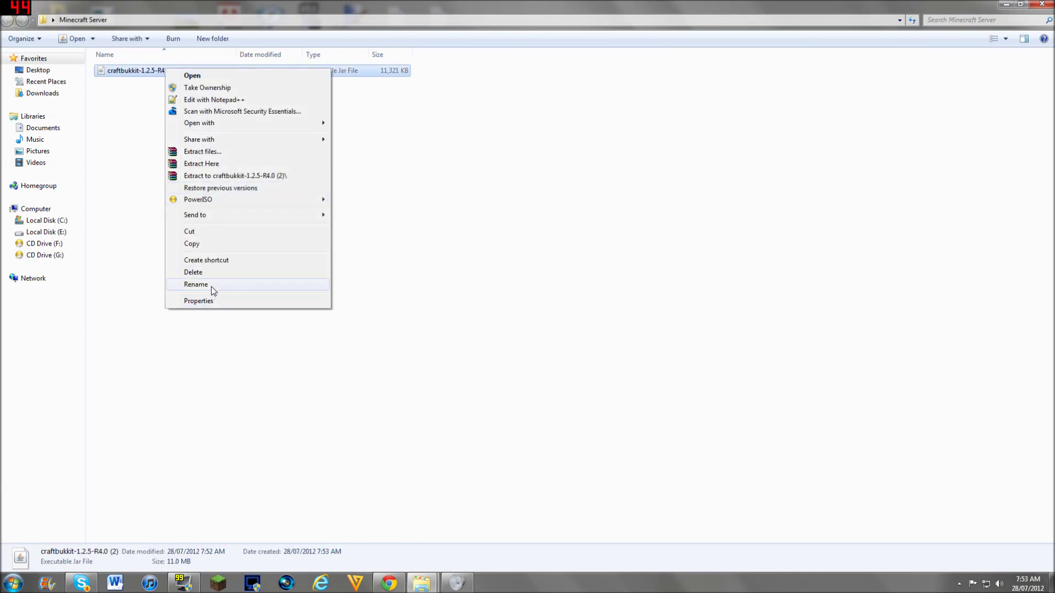
click(213, 285)
text(craftbukkit)
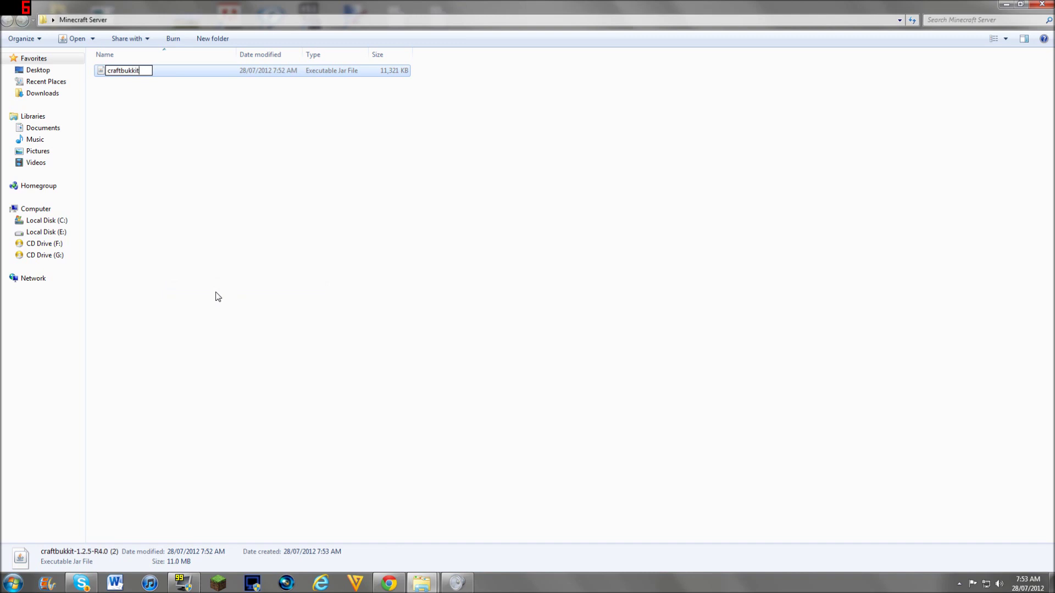
key(Return)
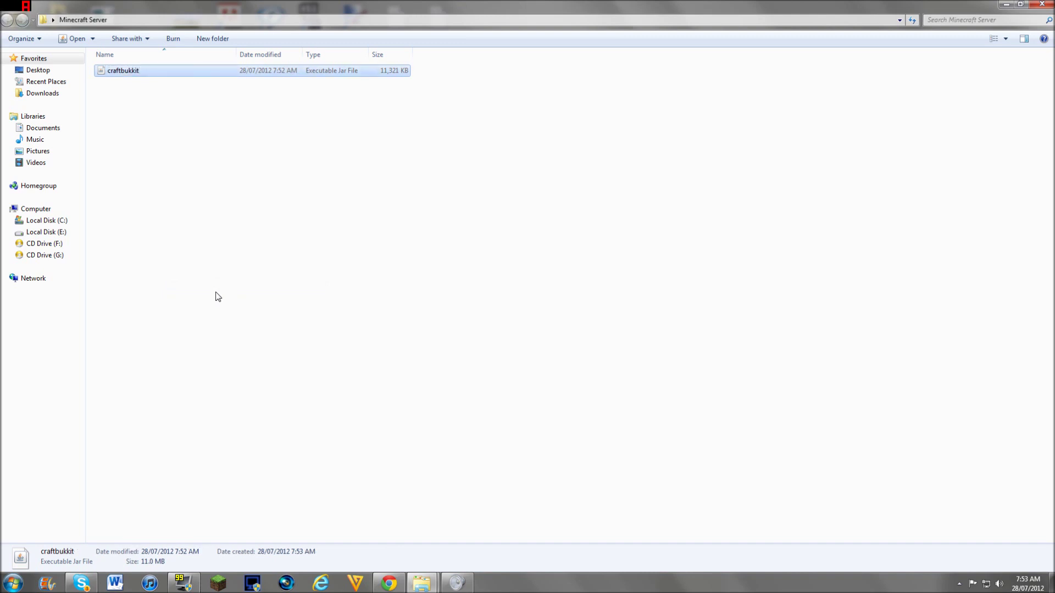
click(1052, 584)
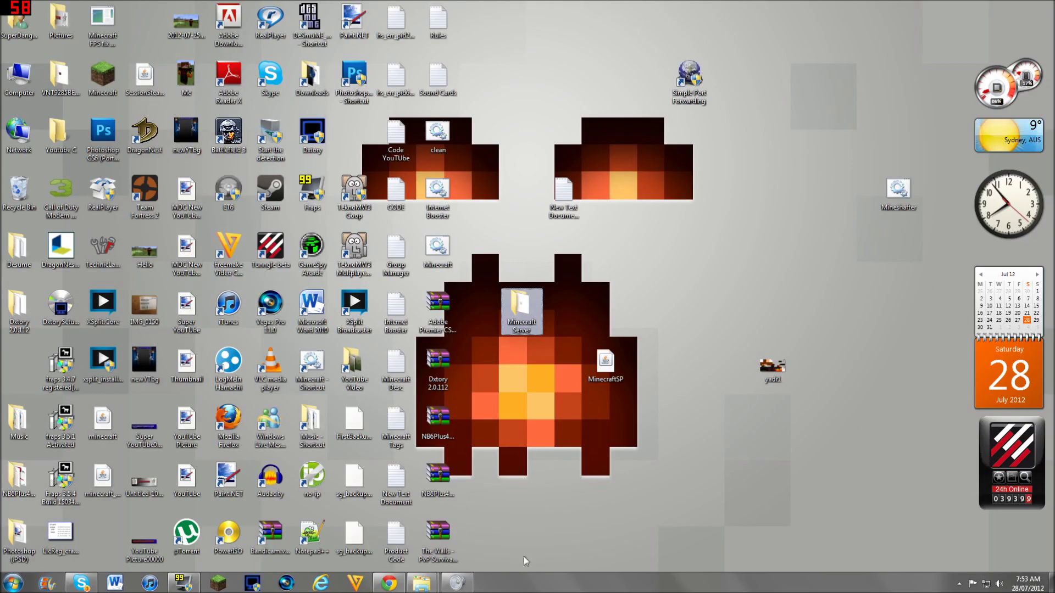
- Open the 'Hamachi Way' server video from the uploads, pause it, and expand its description
click(388, 584)
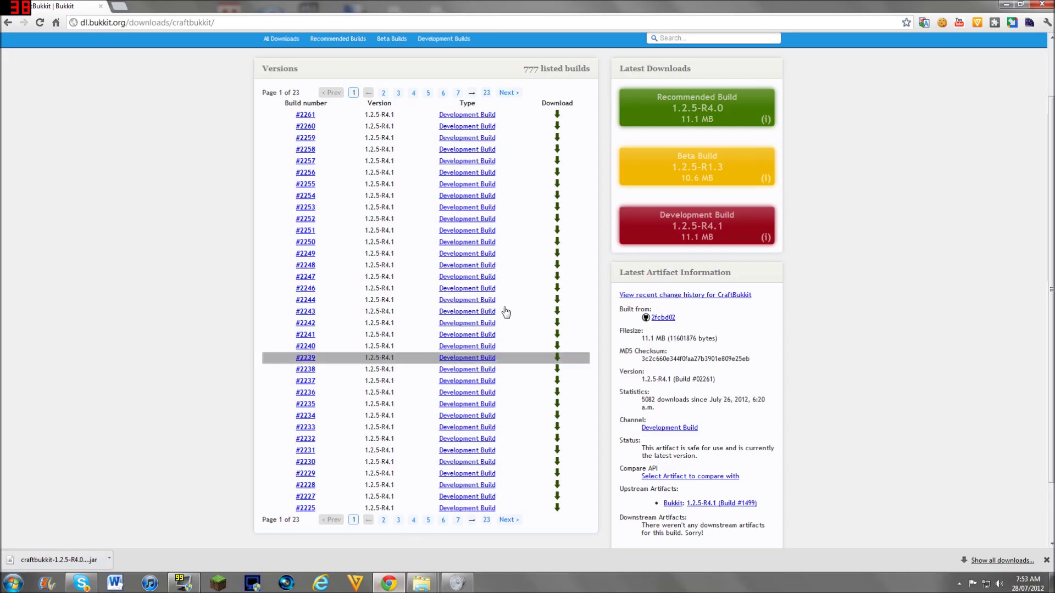
click(8, 22)
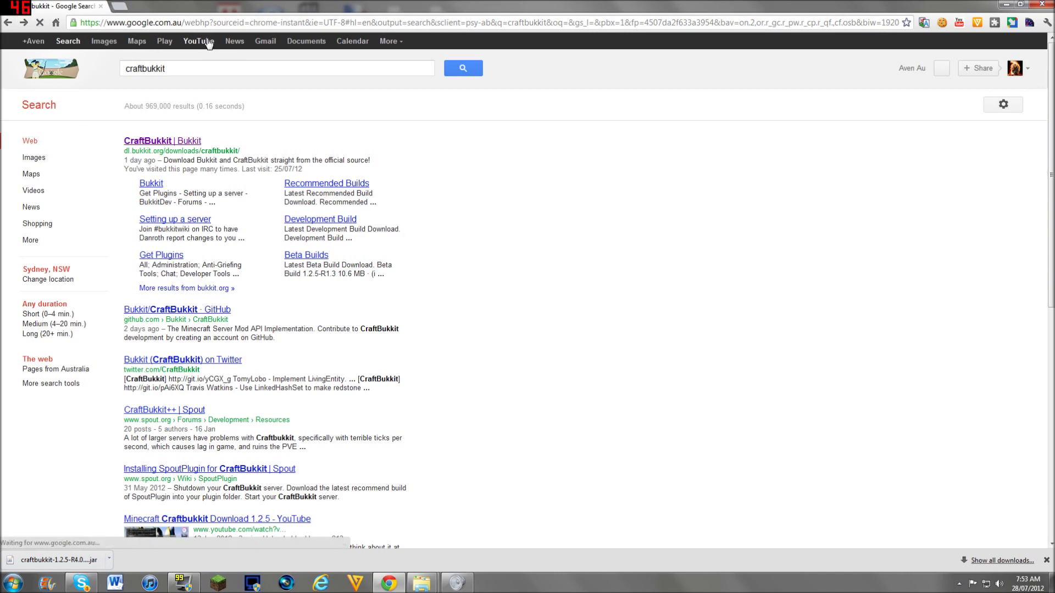
click(207, 41)
click(745, 49)
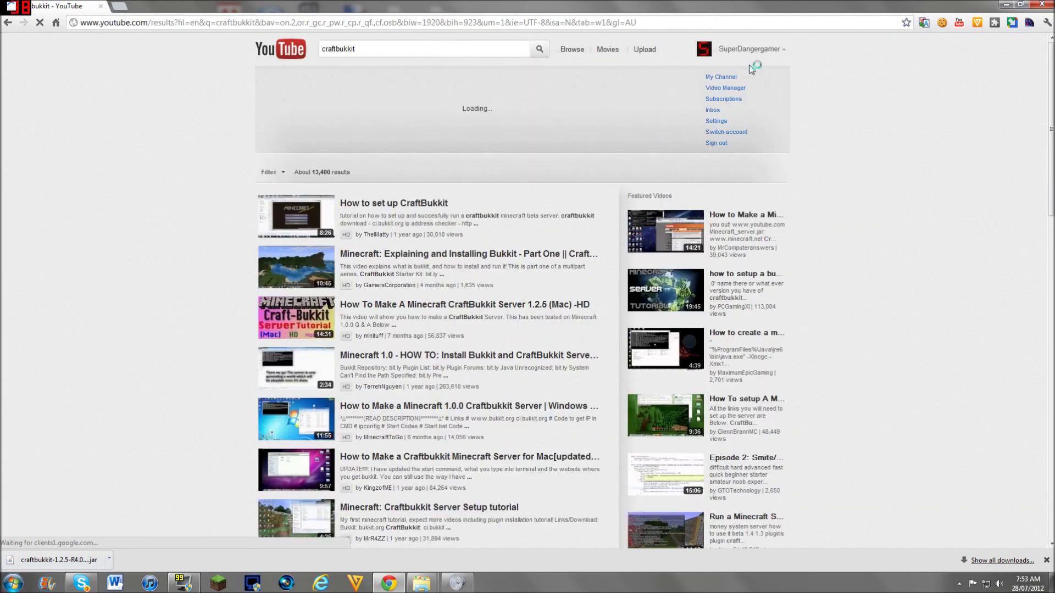
click(725, 88)
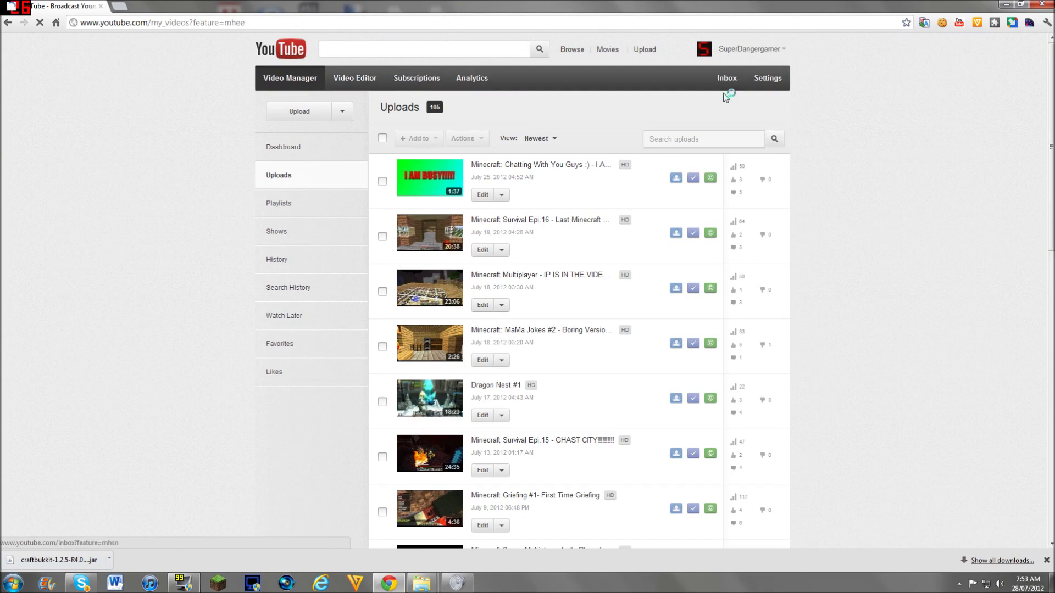
scroll(435, 446, down, 5)
scroll(435, 445, down, 4)
scroll(435, 446, down, 4)
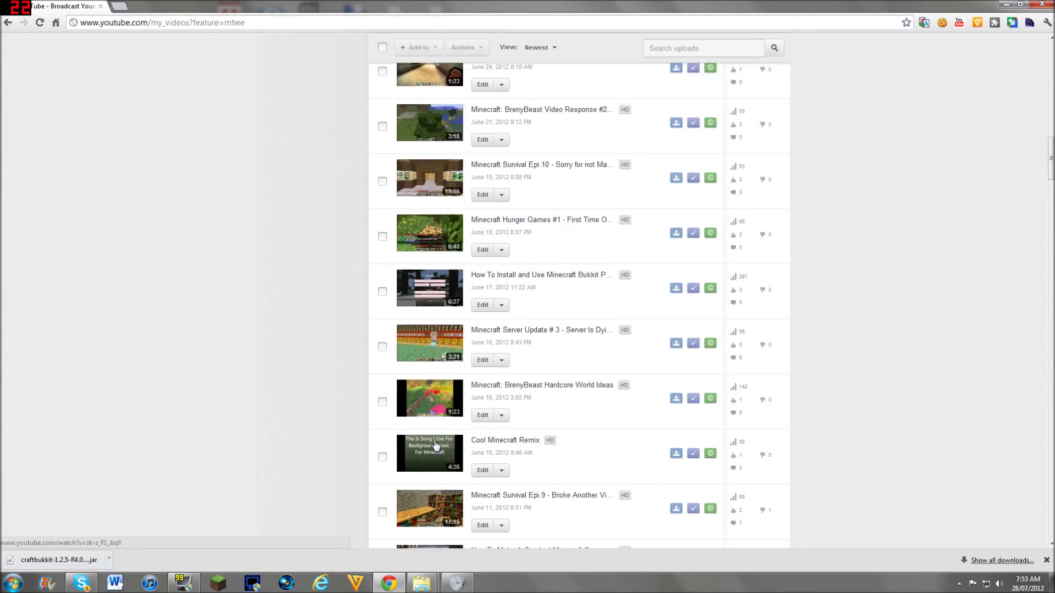
scroll(435, 445, down, 4)
scroll(435, 445, down, 4)
scroll(435, 445, down, 4)
scroll(435, 445, down, 4)
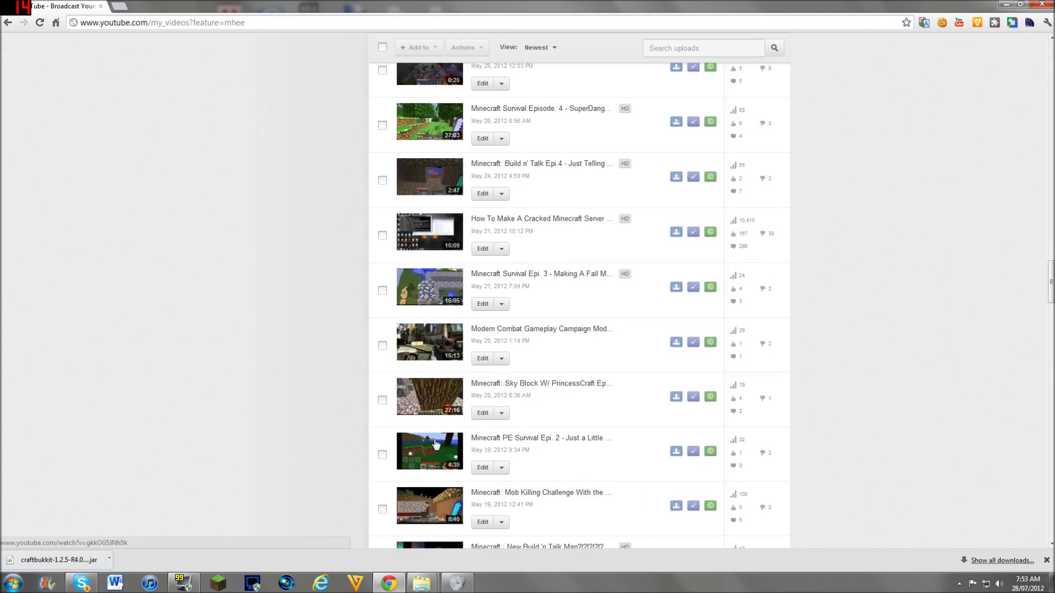
scroll(436, 445, down, 4)
scroll(436, 445, down, 4)
scroll(435, 445, down, 1)
scroll(429, 420, down, 2)
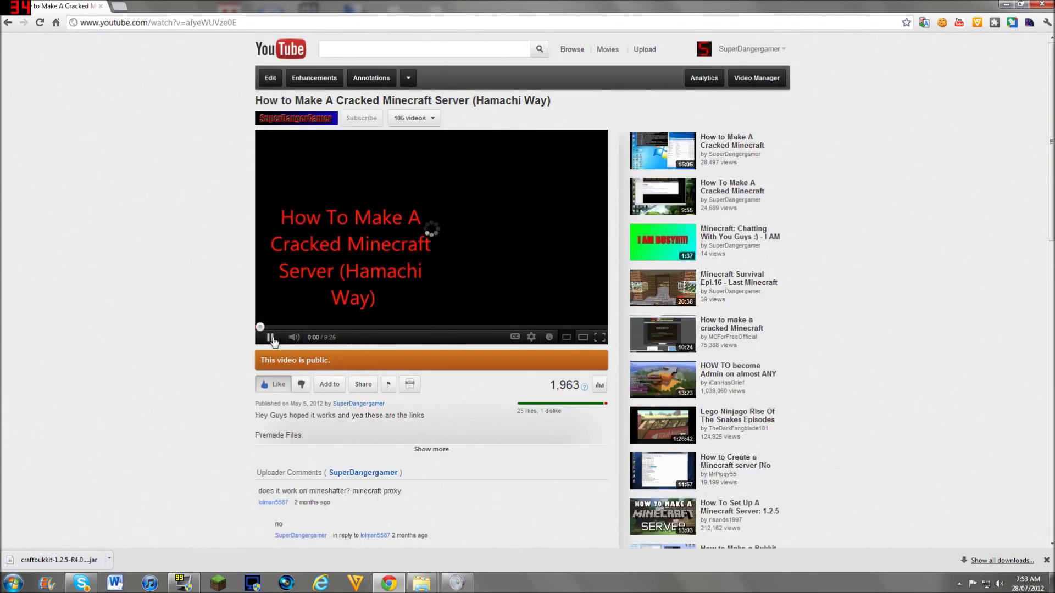
click(271, 339)
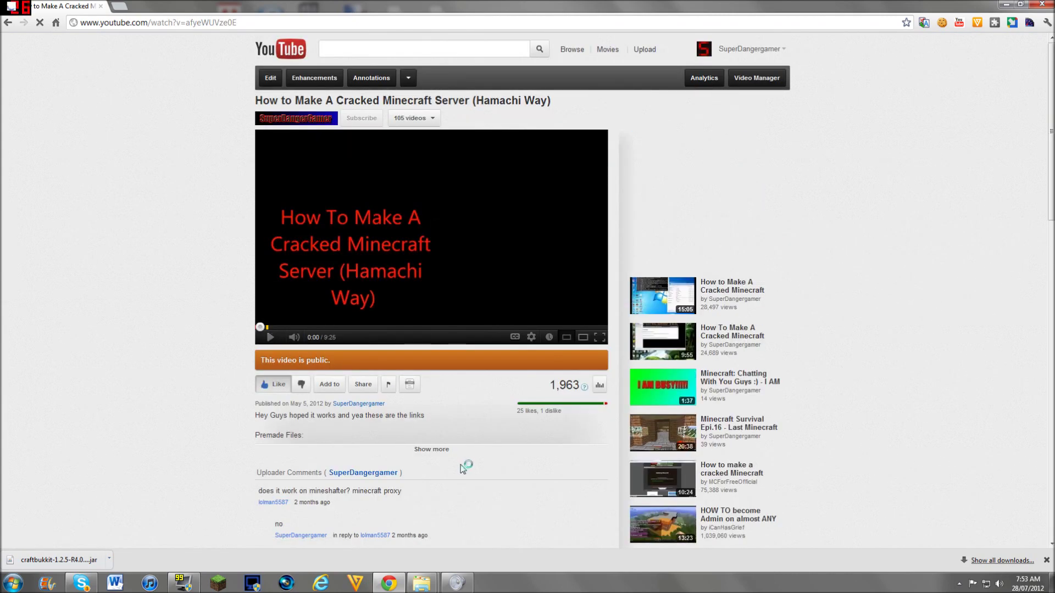
click(431, 449)
scroll(425, 458, down, 1)
scroll(361, 447, down, 1)
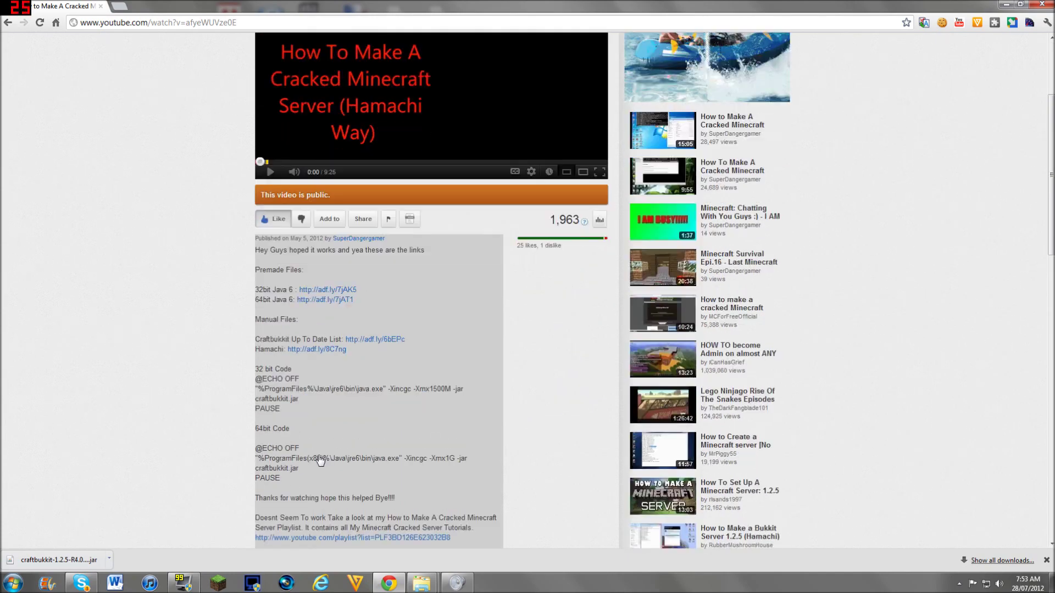
scroll(365, 299, down, 2)
scroll(365, 298, down, 1)
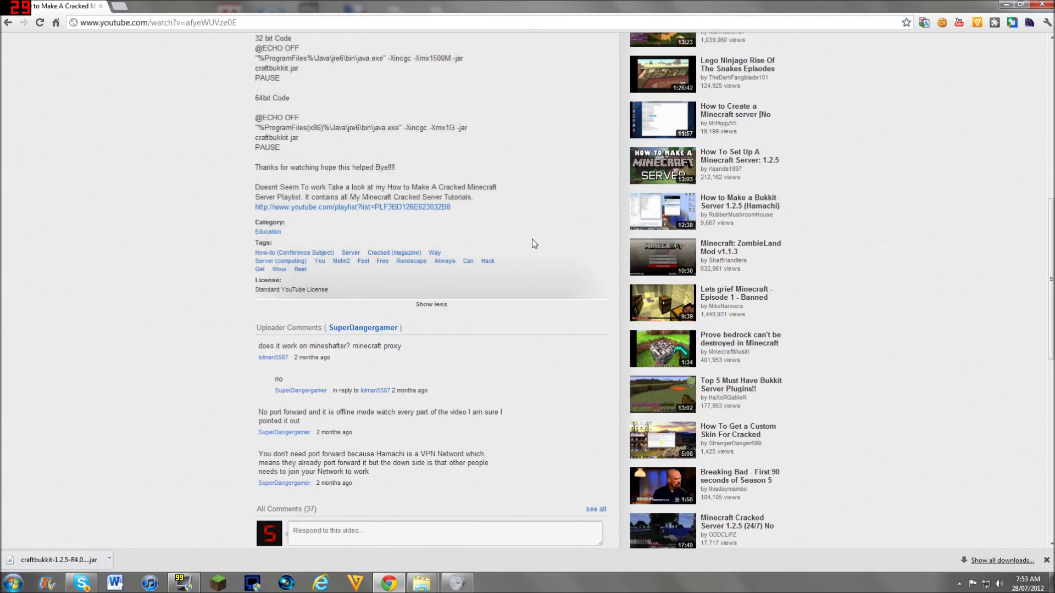
scroll(532, 239, up, 1)
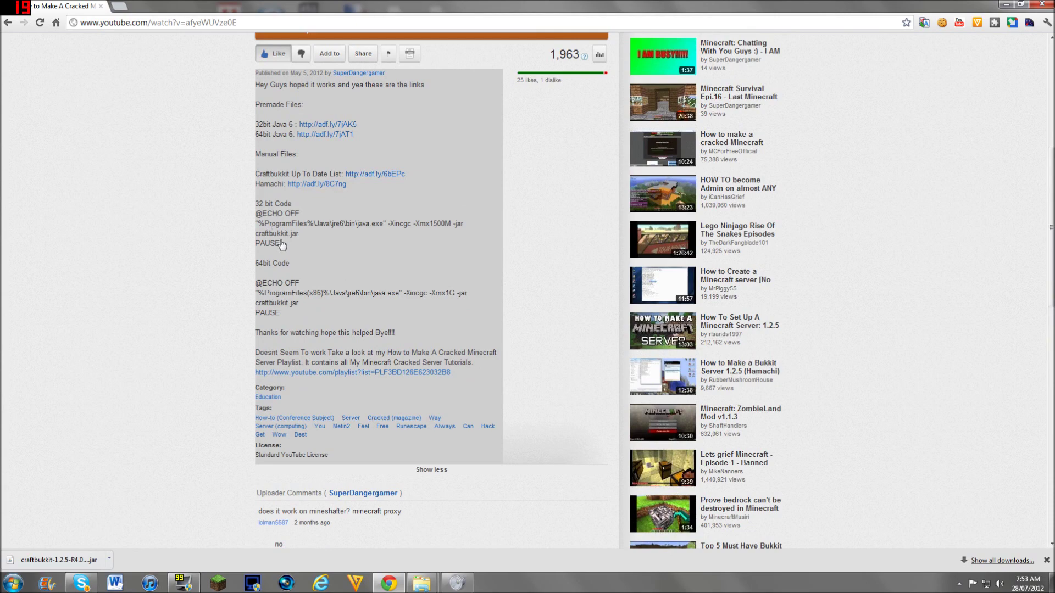
- Confirm in Computer's system properties that Windows is 64-bit
key(super)
key(super)
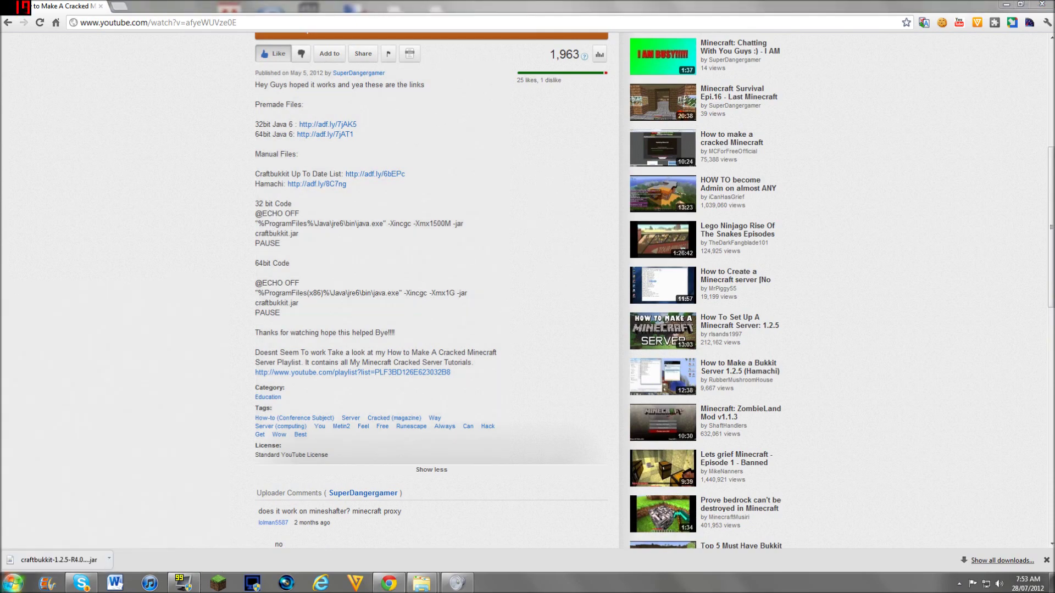
key(super)
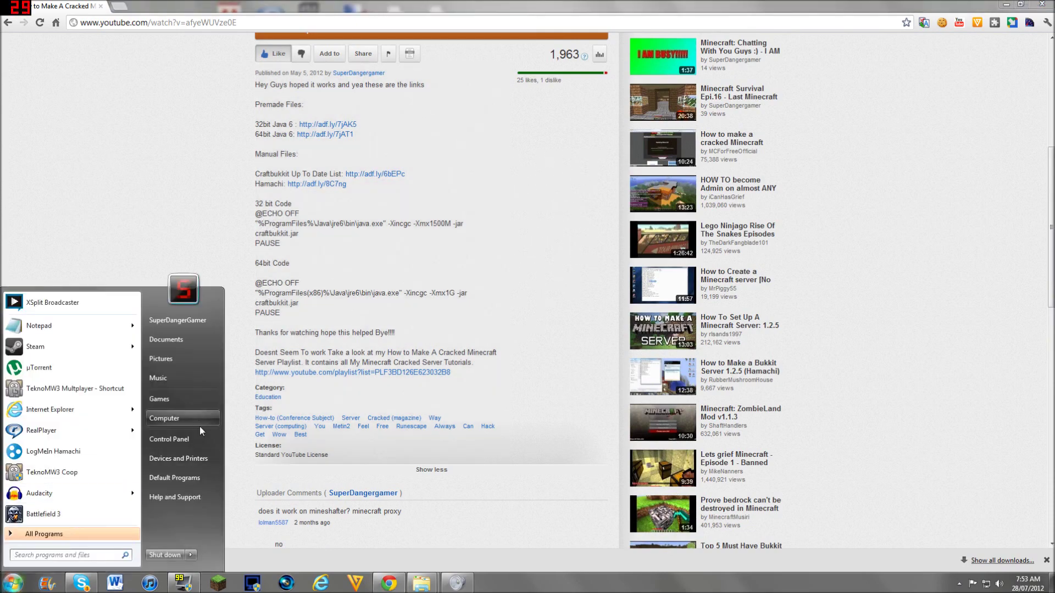
right_click(199, 419)
key(super)
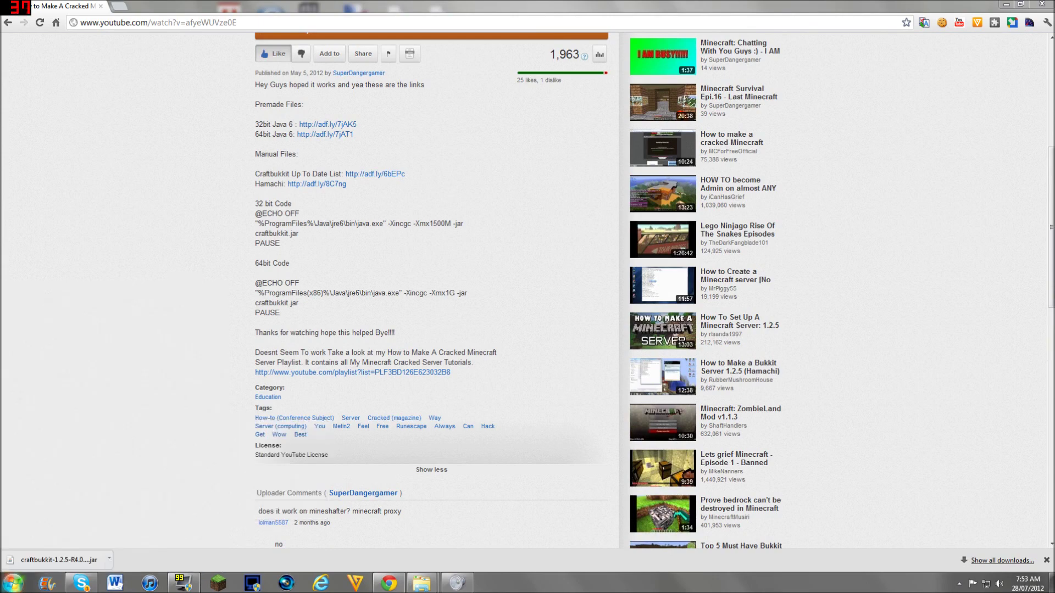
key(super)
right_click(184, 411)
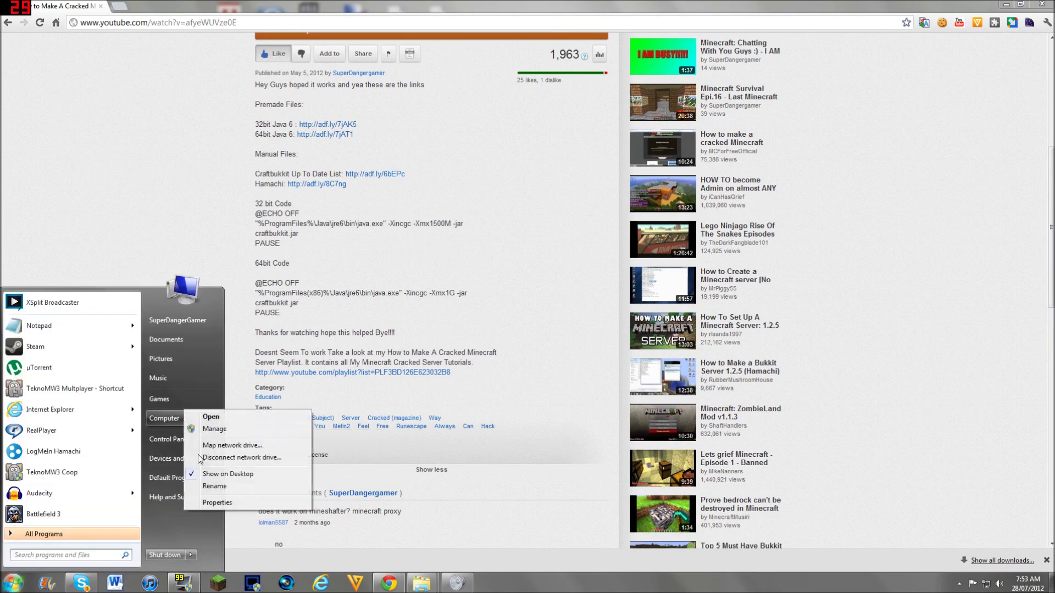
click(216, 502)
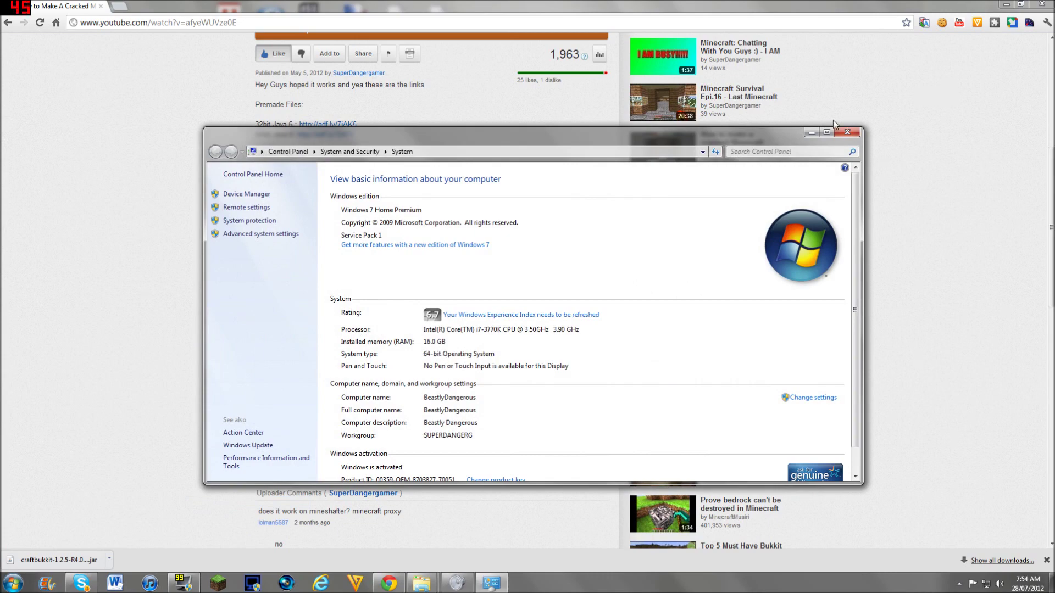
click(860, 128)
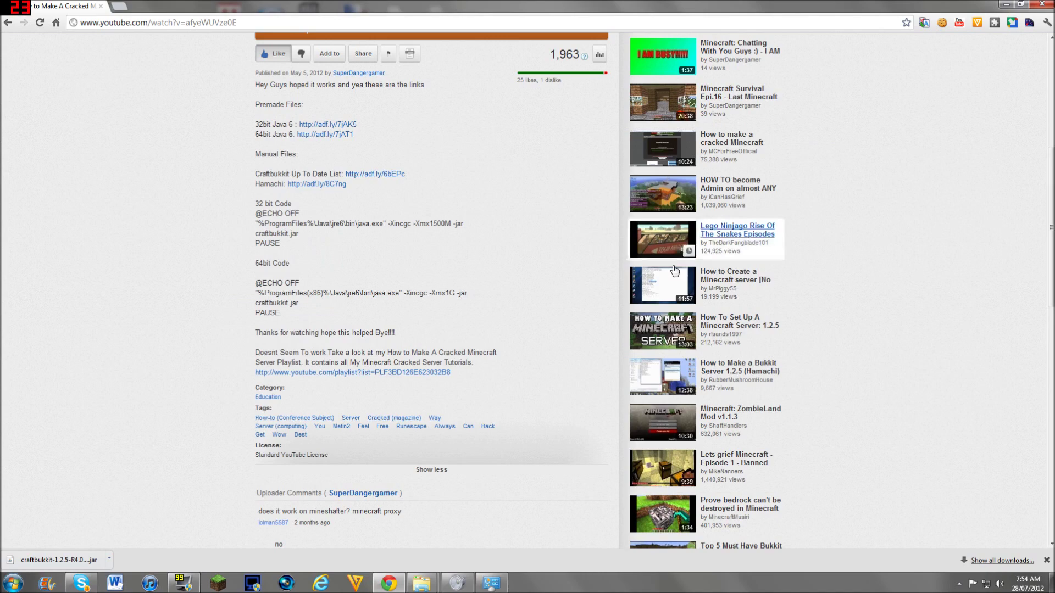
right_click(492, 584)
click(487, 554)
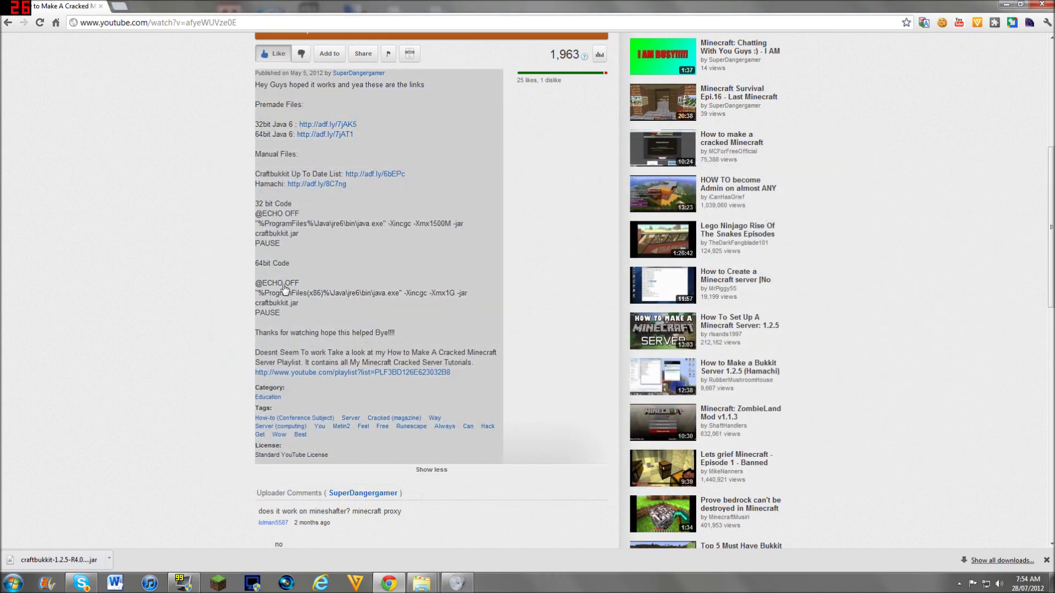
- Copy the 64bit launch code block from the video description
drag(283, 315, 255, 283)
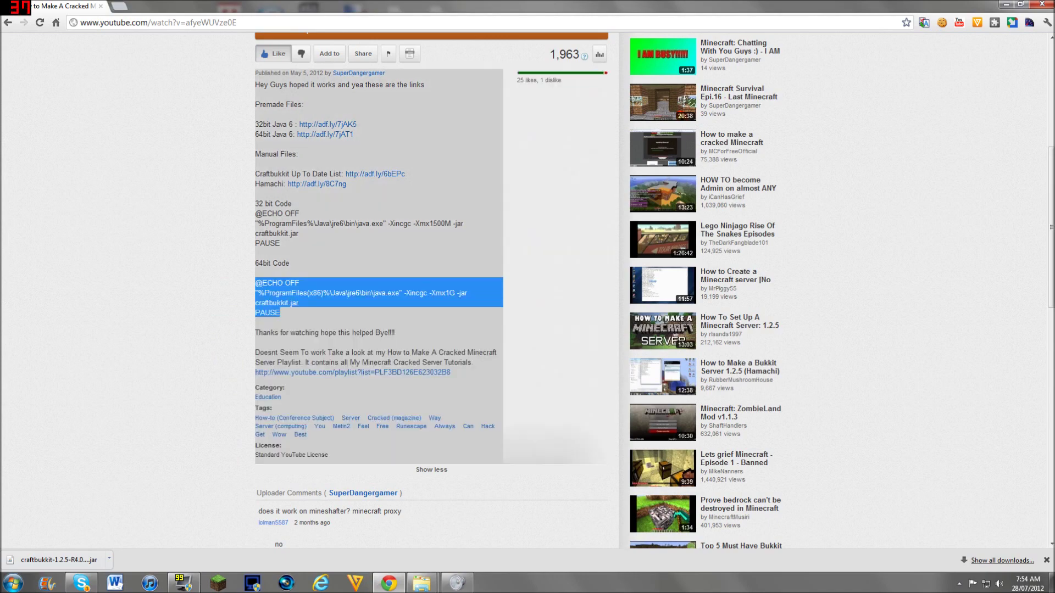
right_click(262, 290)
click(299, 291)
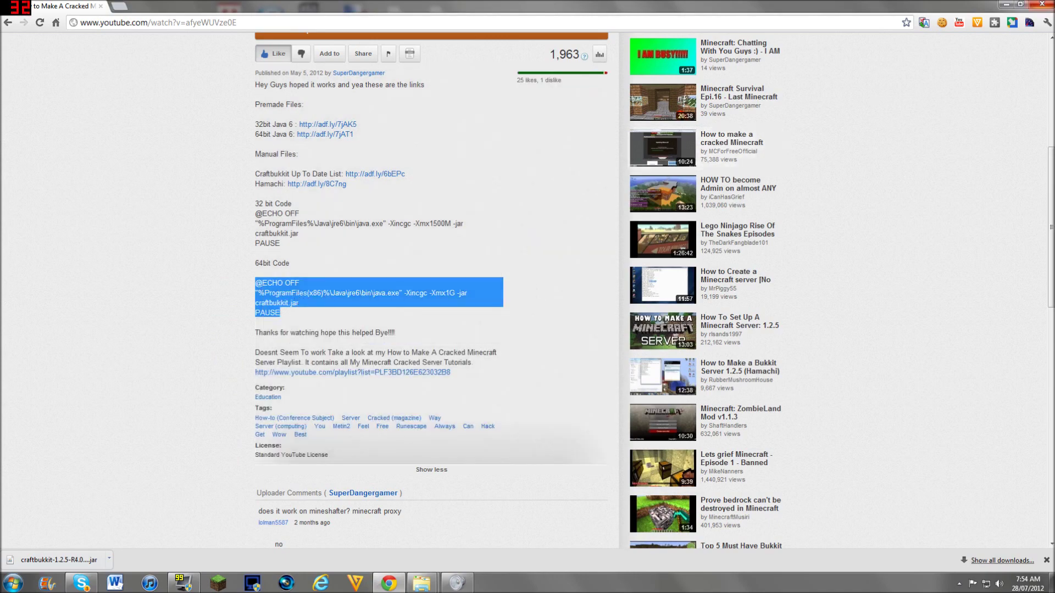
key(Escape)
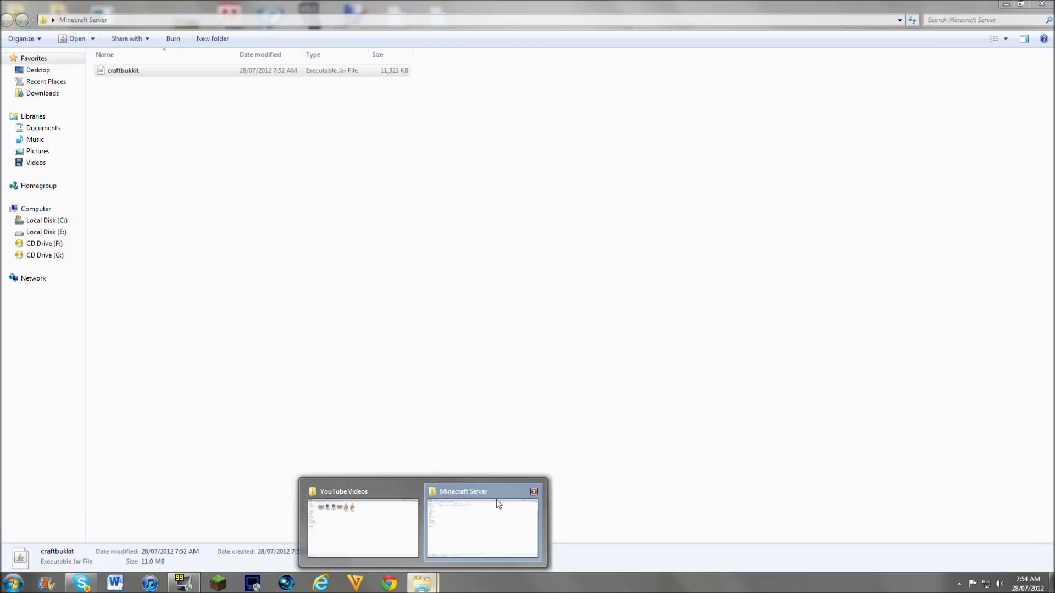
- Create a New Text Document in the Minecraft Server folder
click(497, 501)
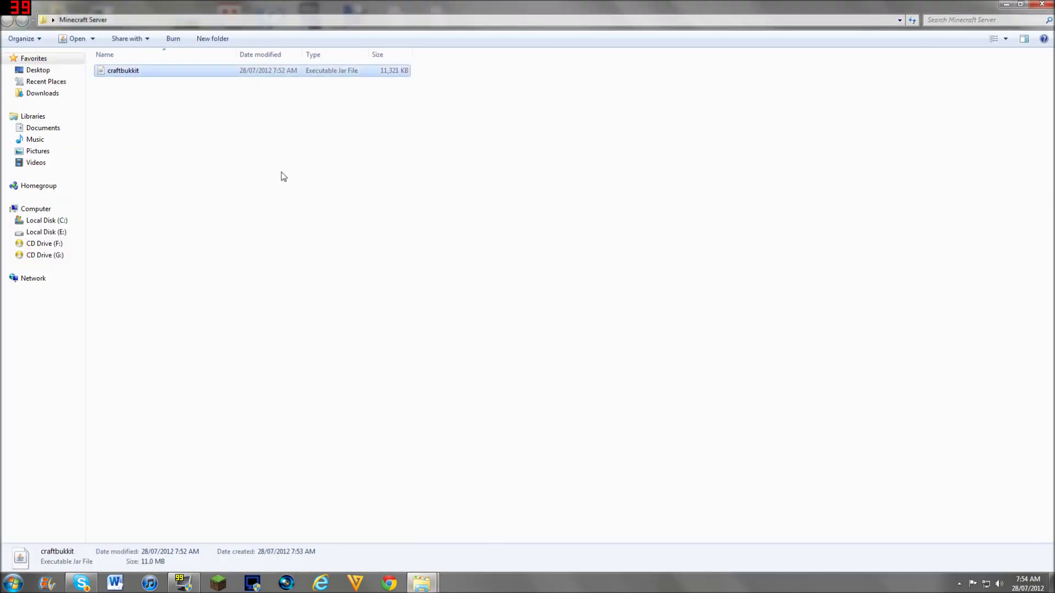
right_click(258, 155)
right_click(128, 127)
mouse_move(196, 261)
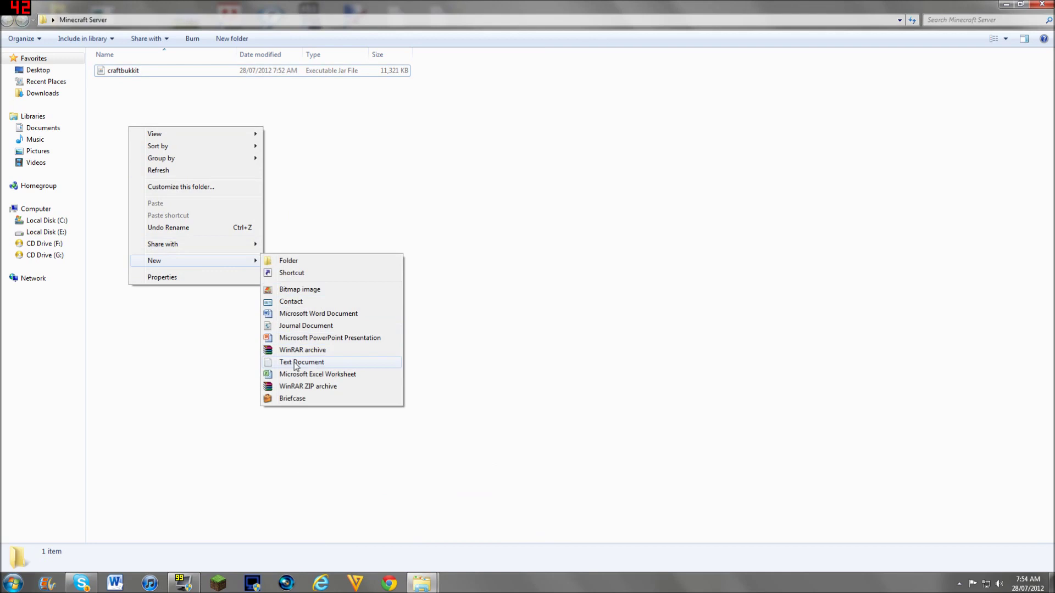
click(300, 362)
double_click(235, 83)
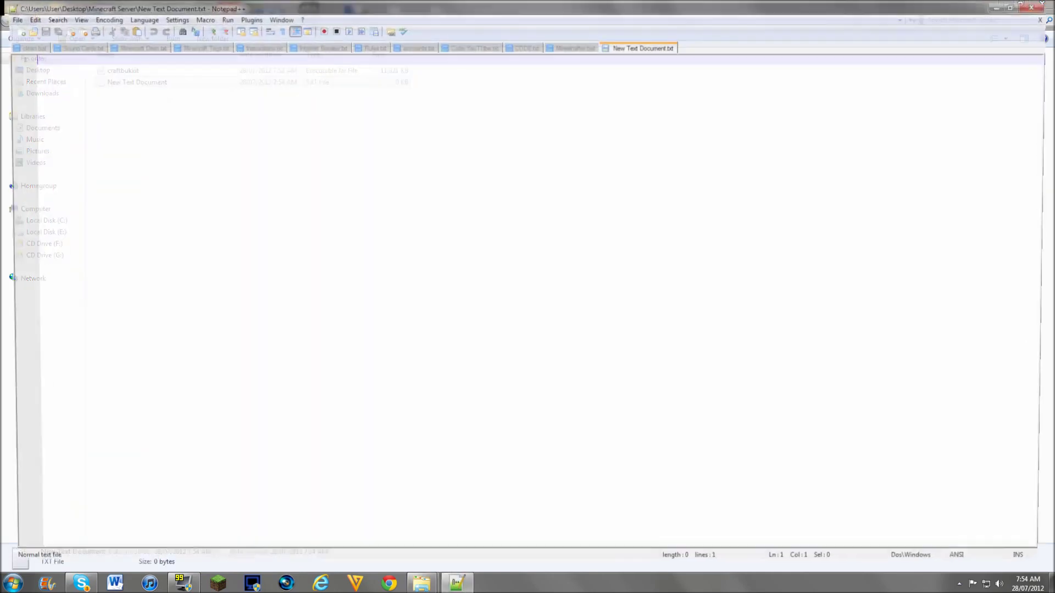
right_click(119, 68)
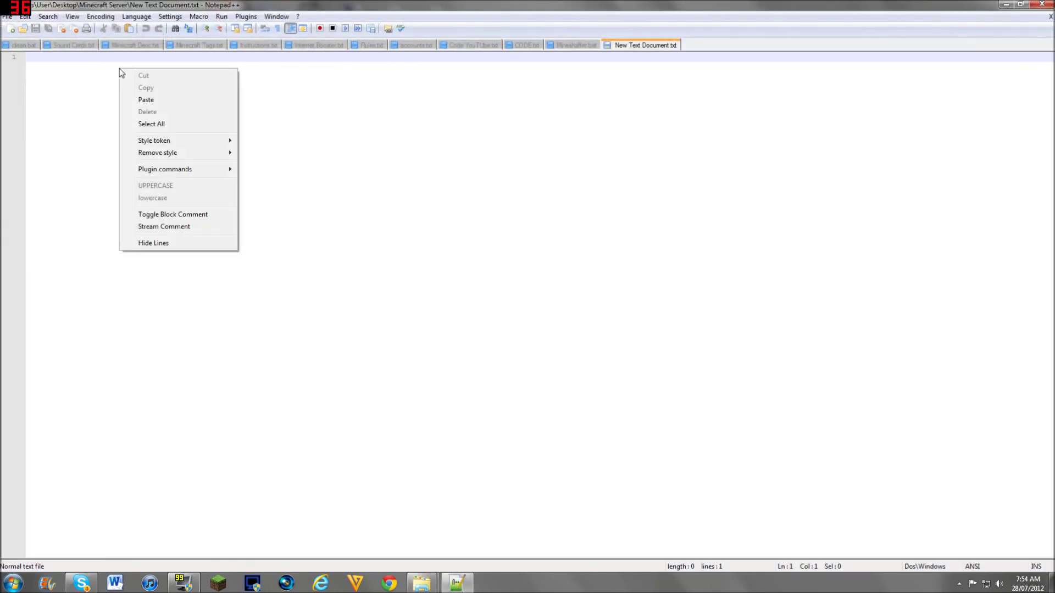
click(158, 99)
click(7, 16)
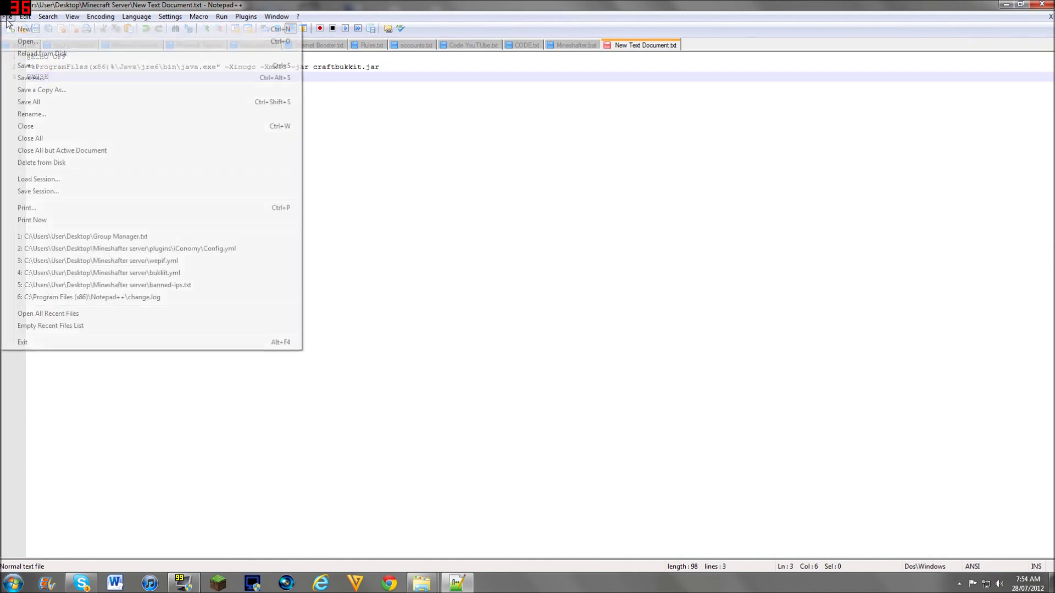
click(29, 77)
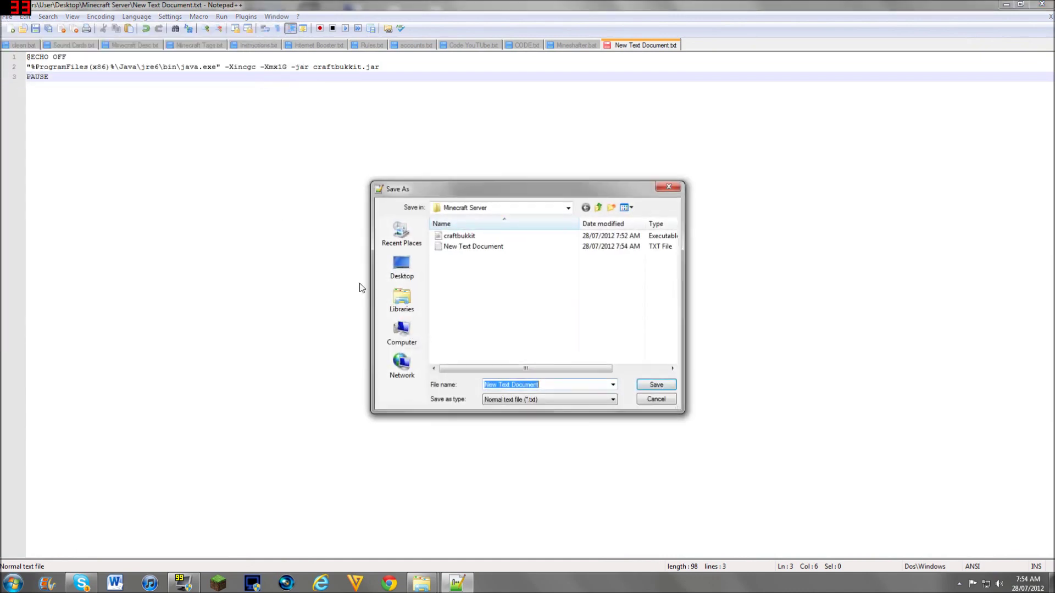
text(run.bat)
click(593, 403)
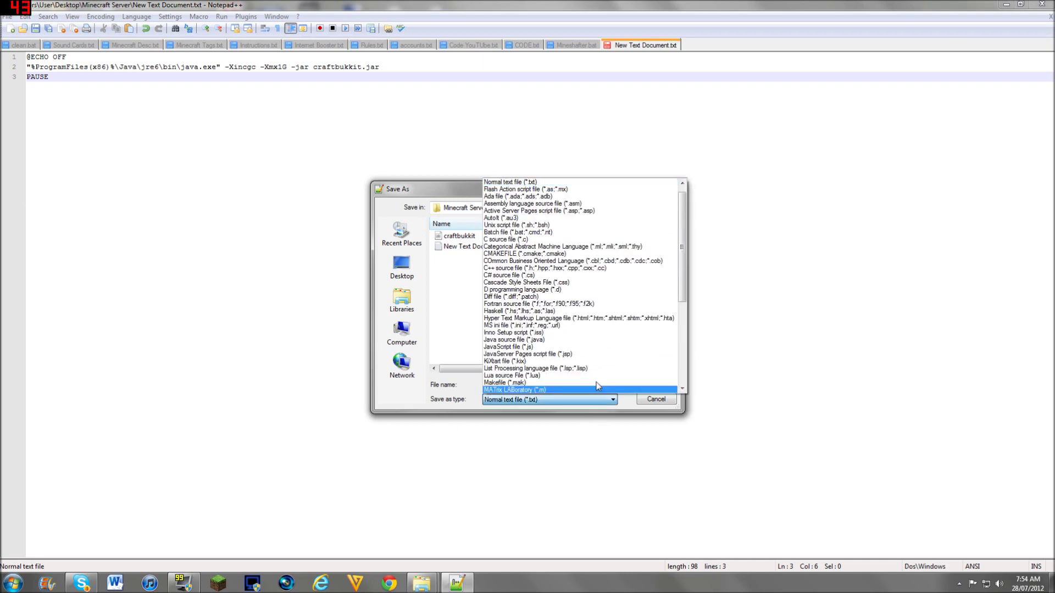
click(527, 181)
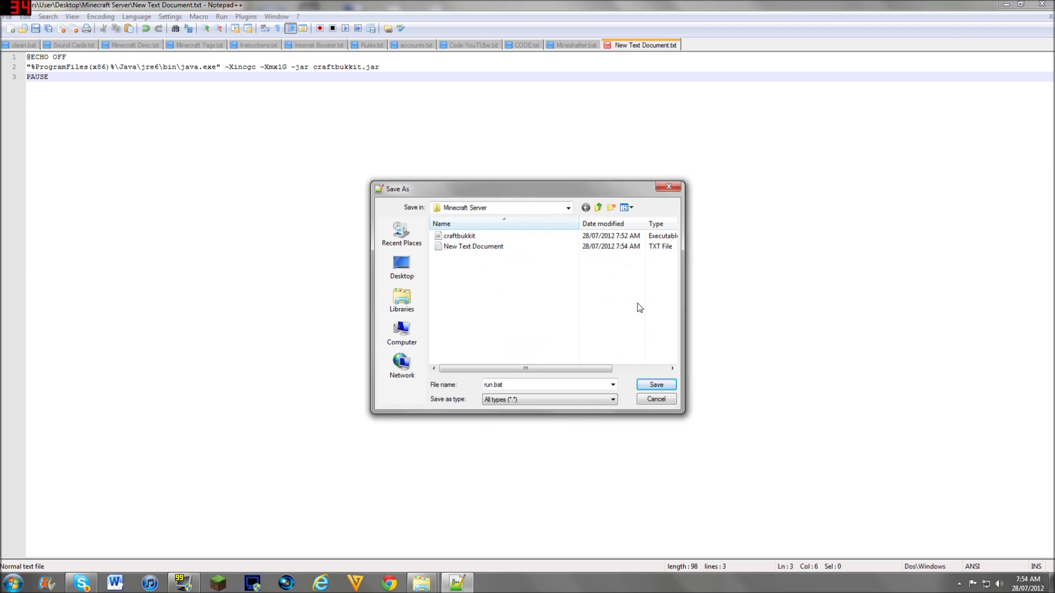
click(665, 384)
click(1046, 5)
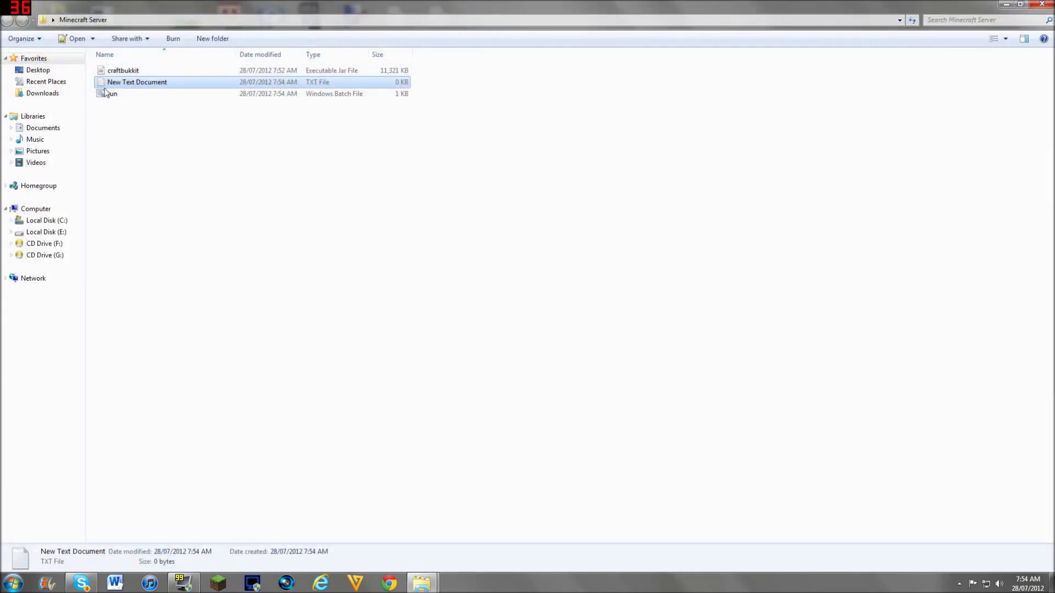
right_click(123, 86)
click(103, 96)
right_click(101, 95)
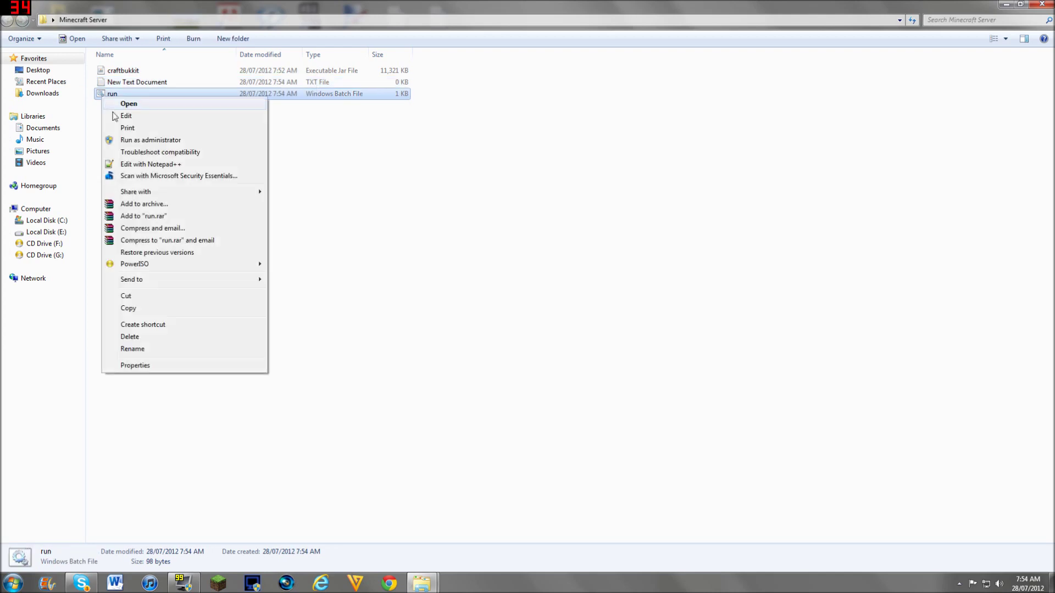
click(132, 336)
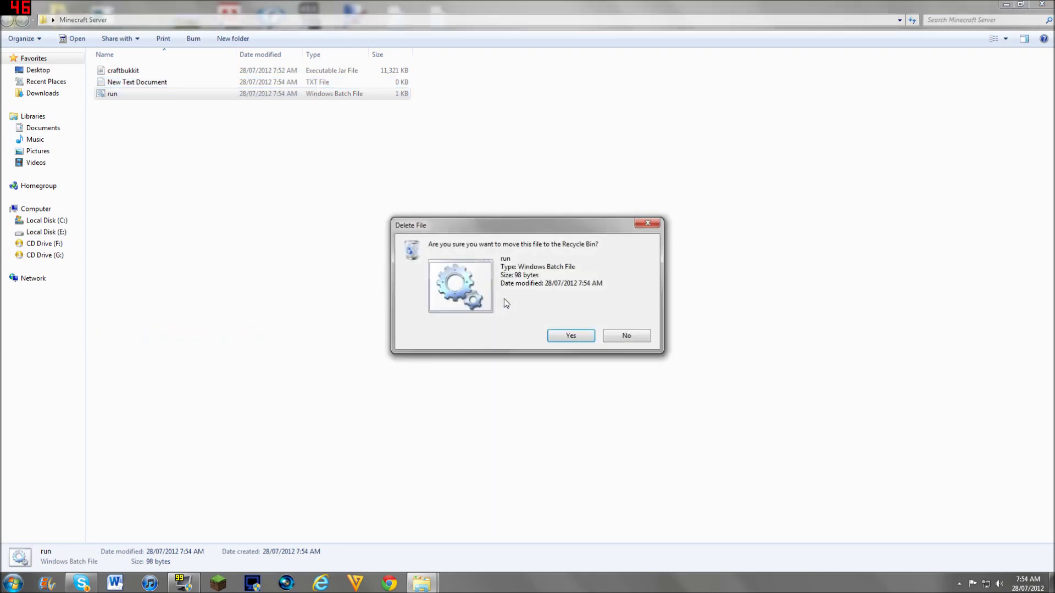
click(567, 337)
- Open New Text Document in Notepad++ and paste the batch code
double_click(139, 83)
right_click(139, 91)
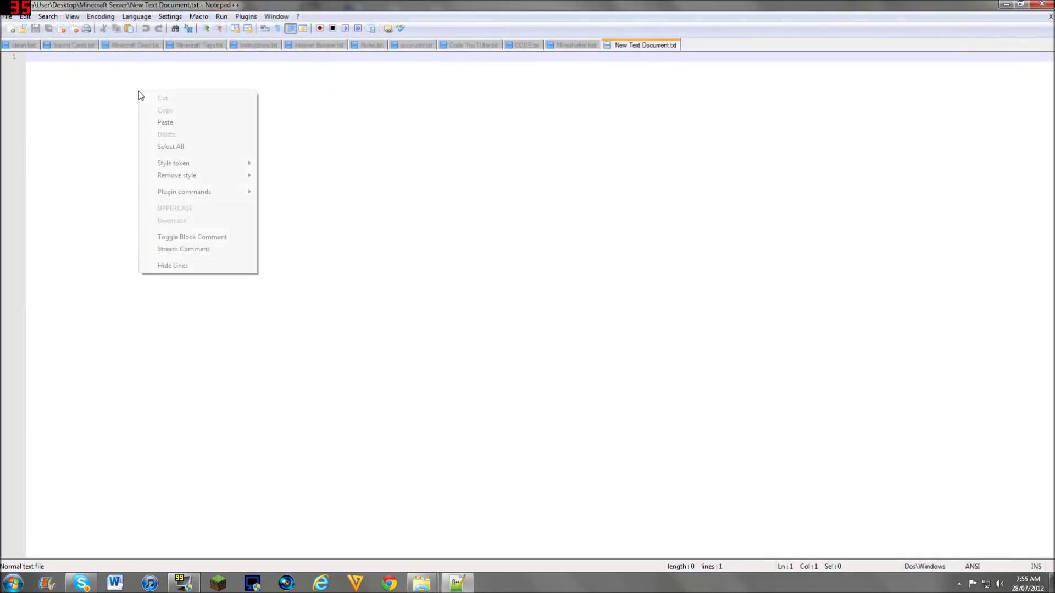
click(165, 122)
- Save the script as run.bat with All types (*.*), then close Notepad++
click(6, 17)
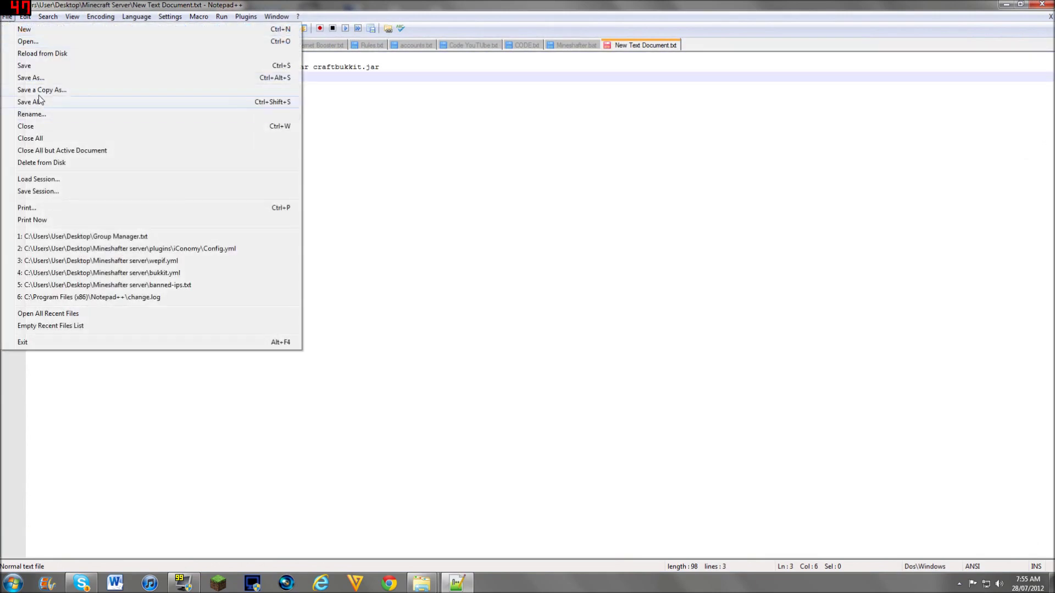
click(33, 78)
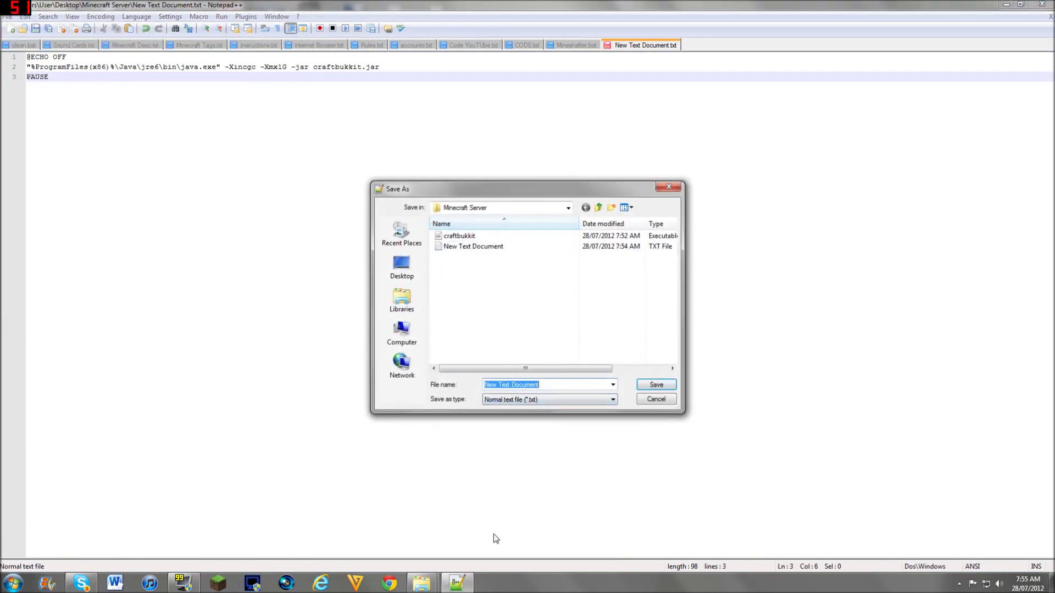
text(run.bat)
click(559, 401)
click(519, 175)
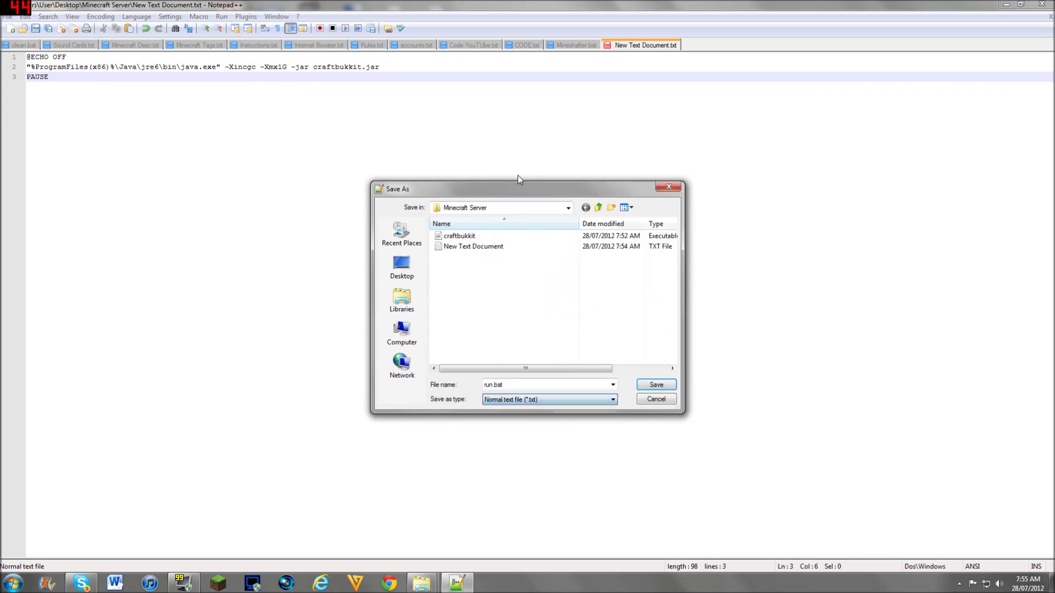
click(556, 401)
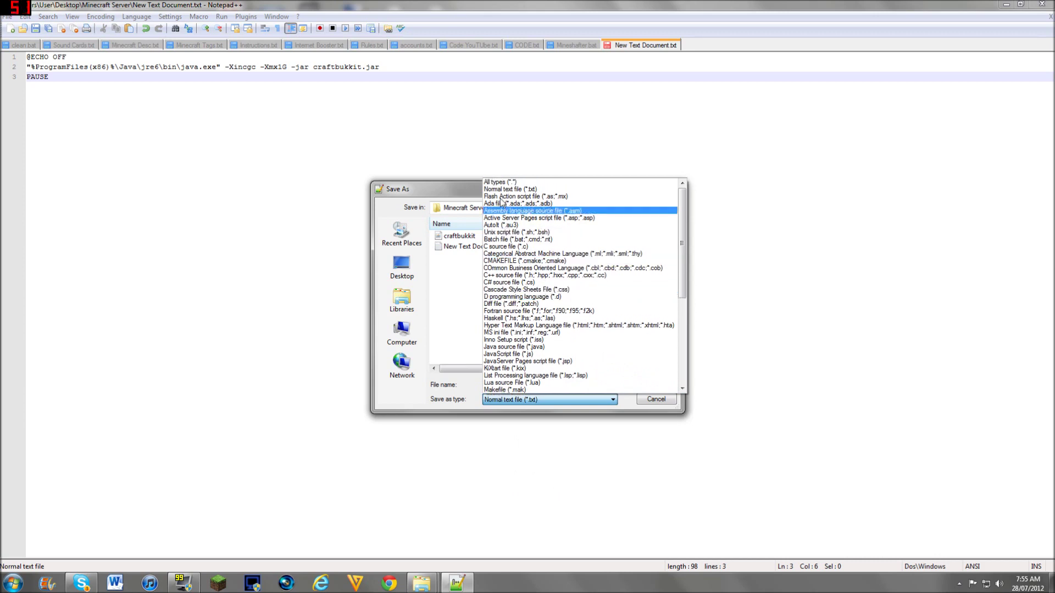
click(493, 185)
click(656, 384)
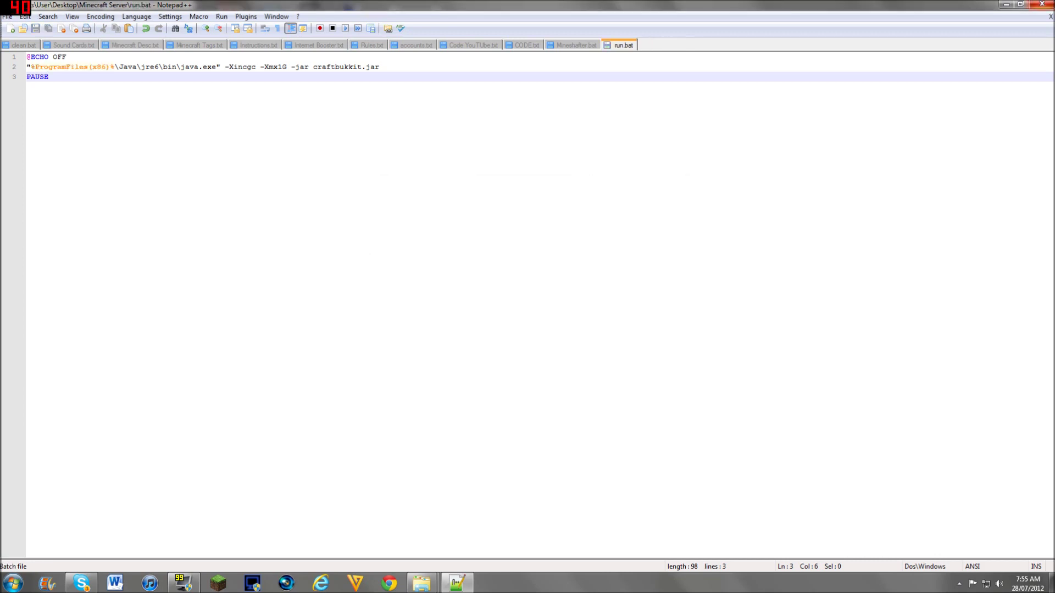
click(1042, 4)
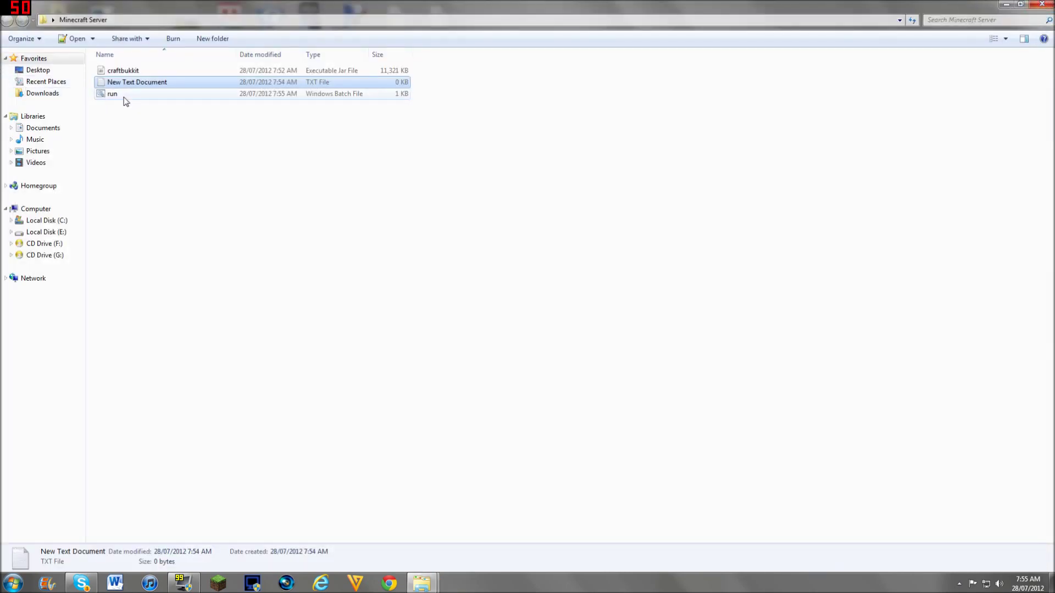
click(122, 95)
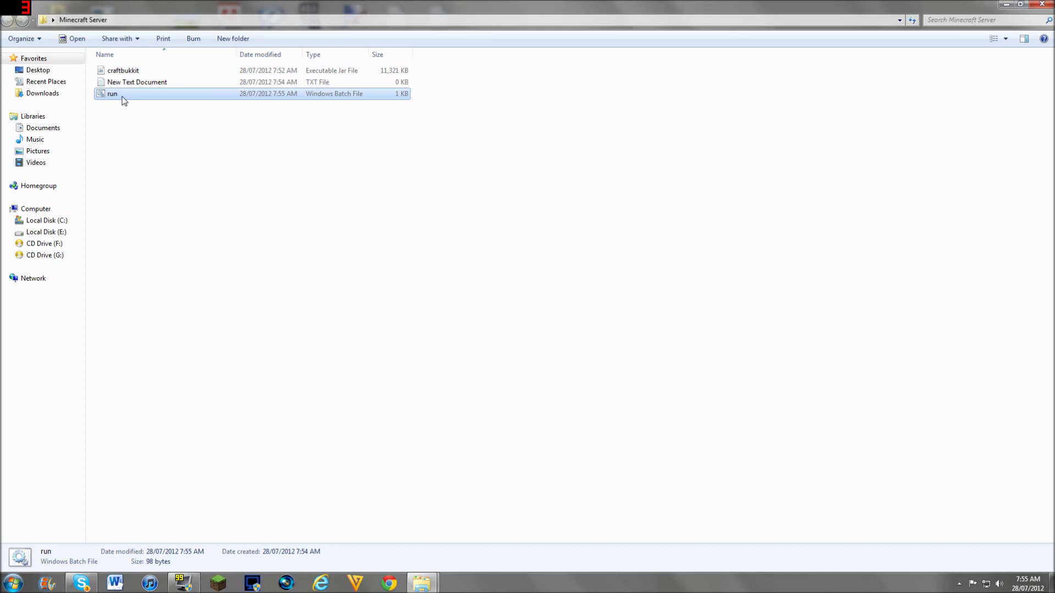
right_click(122, 99)
click(144, 120)
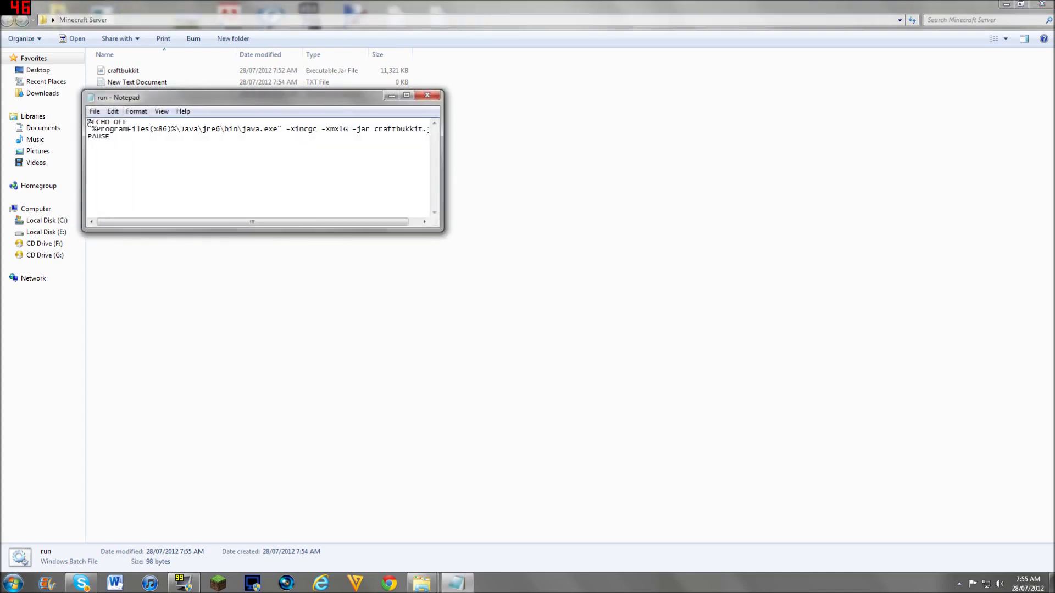
click(406, 96)
click(1043, 5)
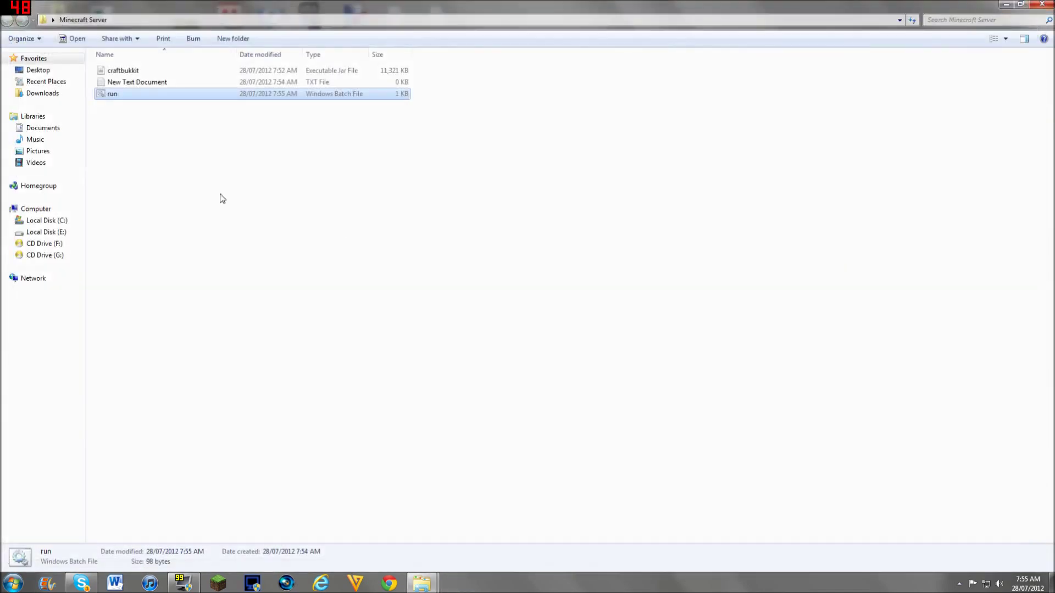
- Launch run.bat, allow it through the firewall including public networks, then stop the server
double_click(128, 100)
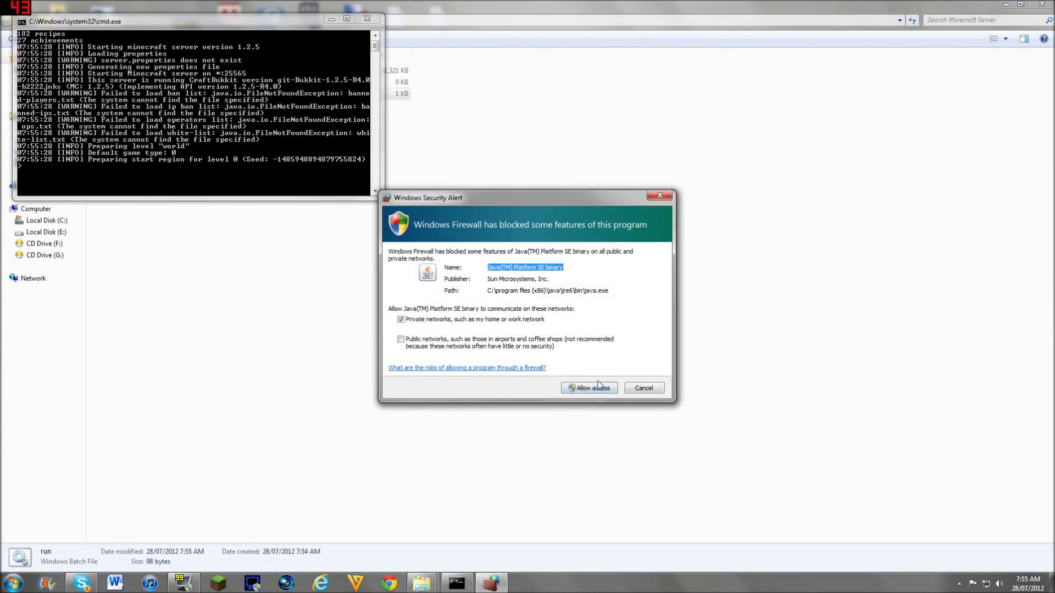
click(418, 345)
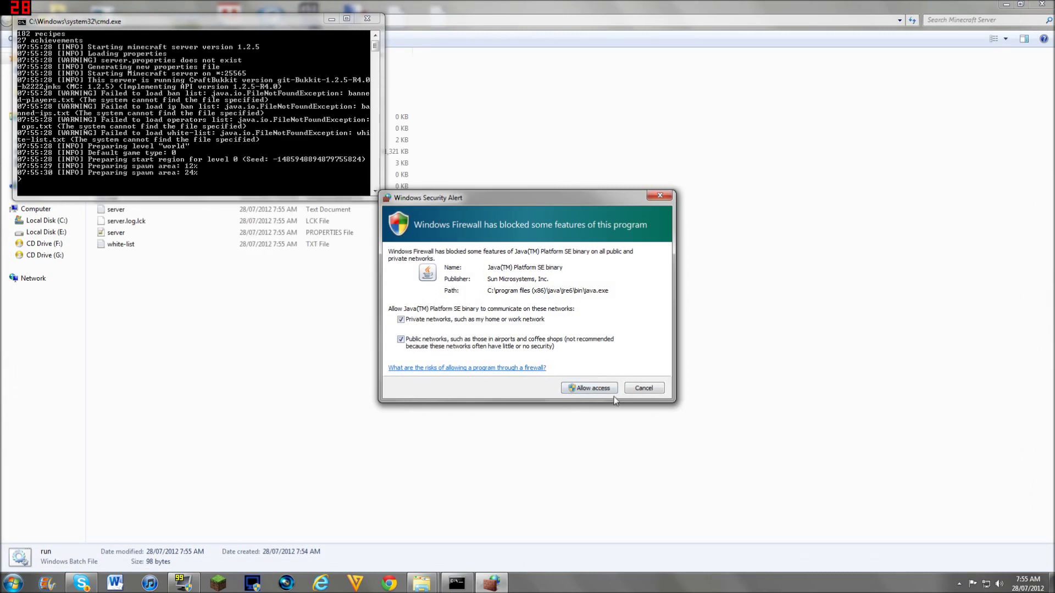
click(591, 388)
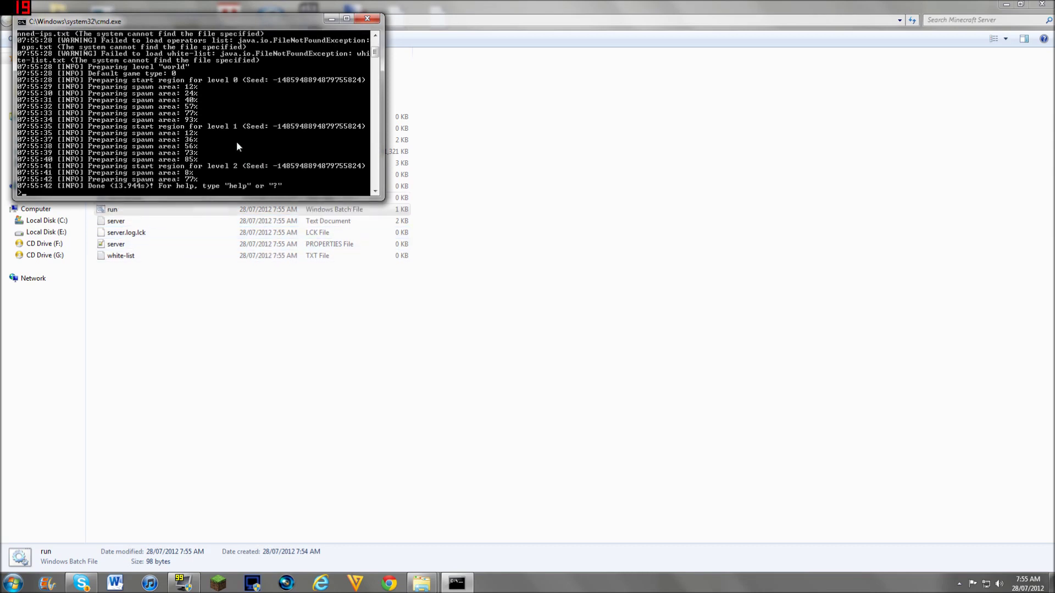
text(stop)
key(Return)
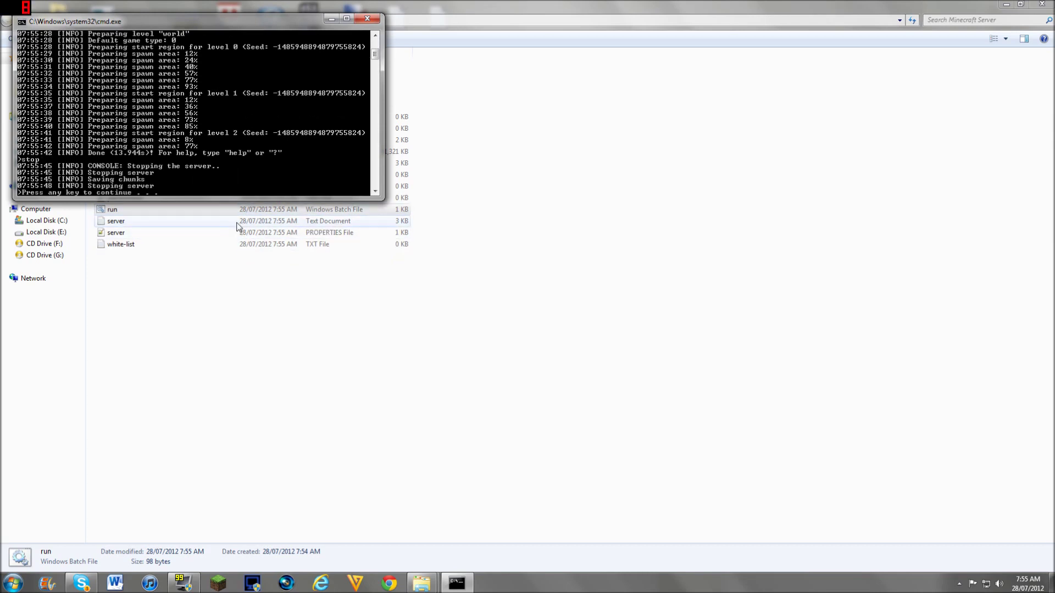
- Change online-mode from true to false in server.properties, save it, and close Notepad++
key(Return)
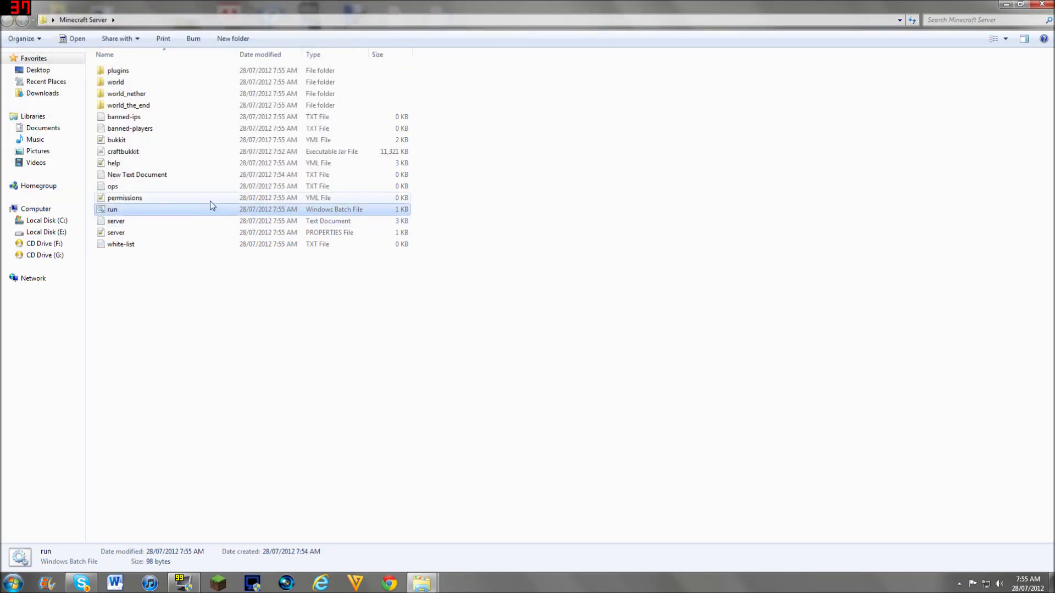
double_click(127, 234)
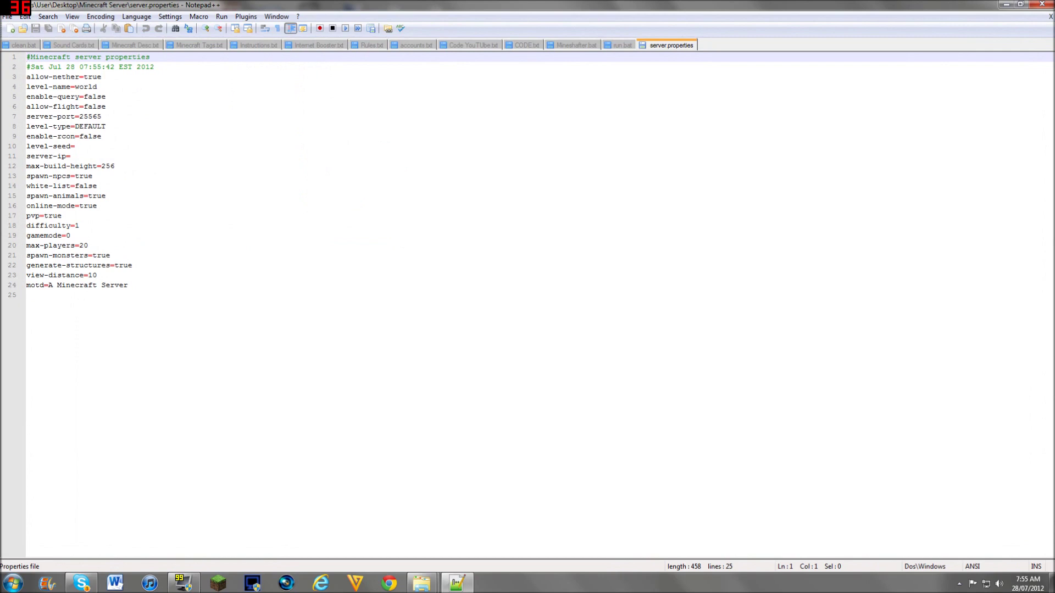
drag(98, 205, 79, 205)
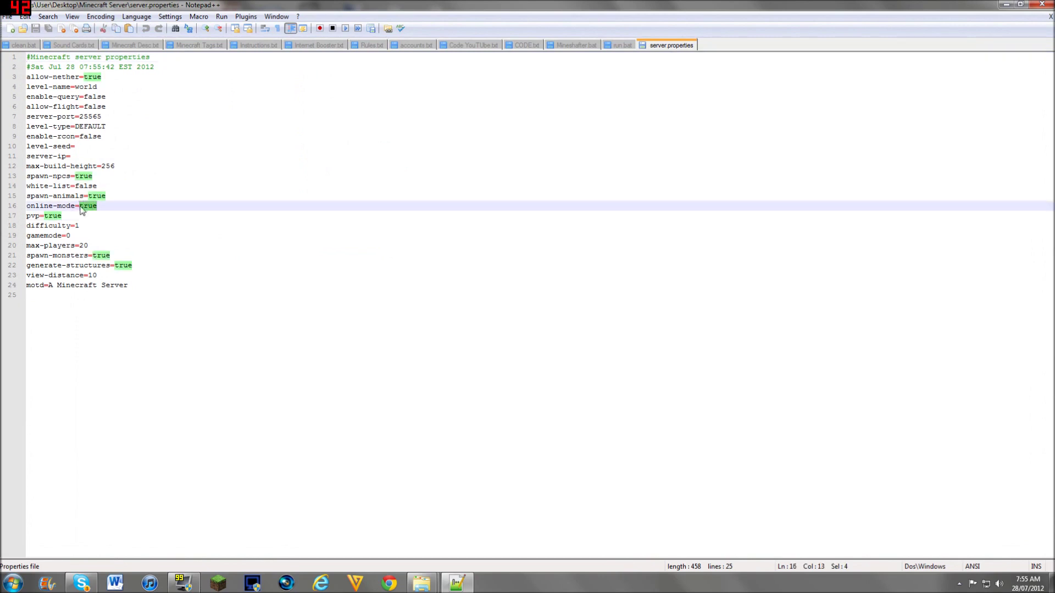
text(fals)
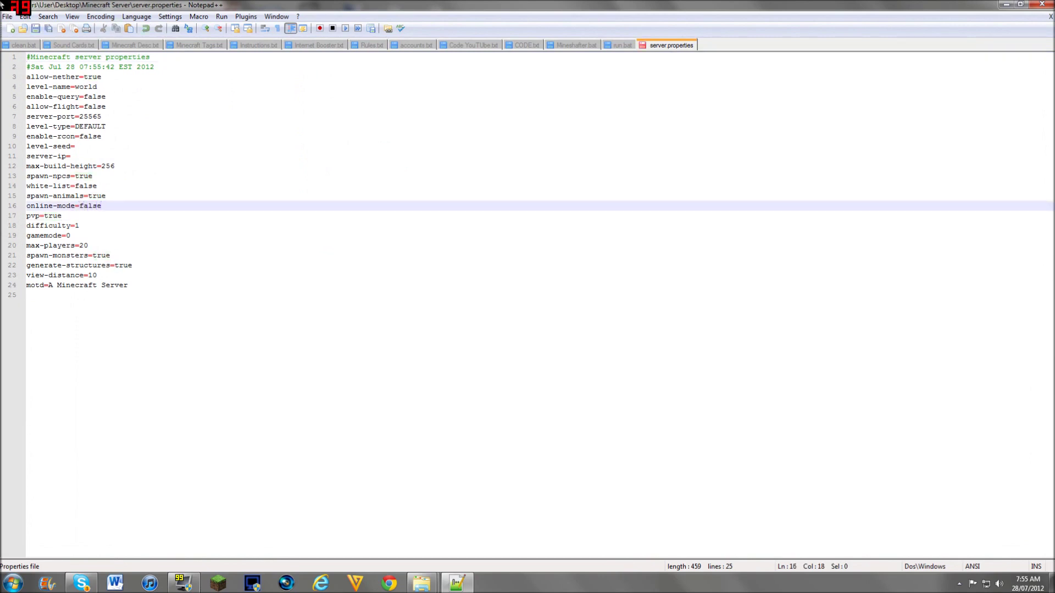
click(8, 16)
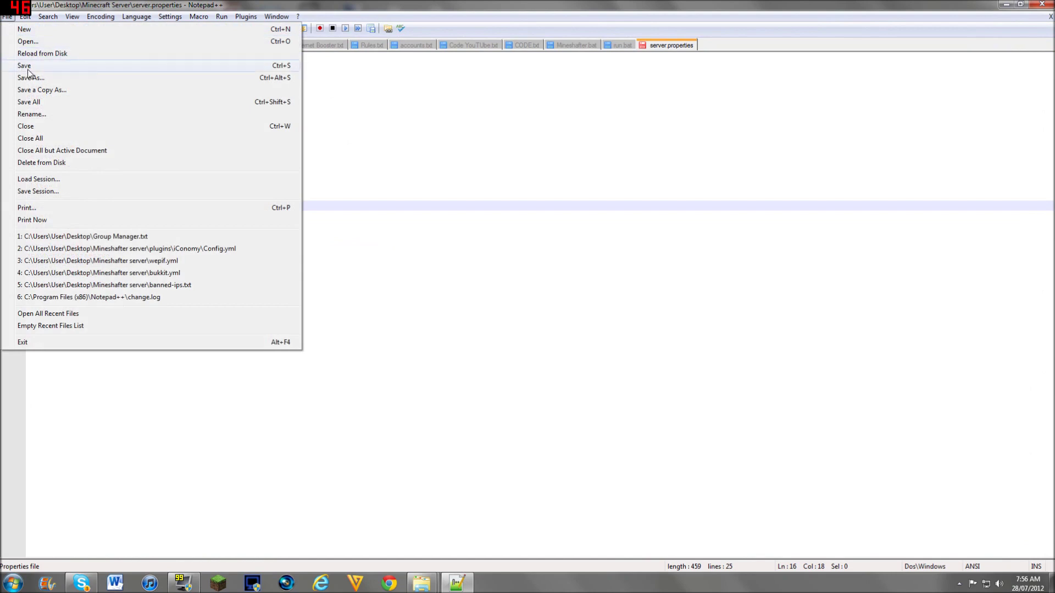
click(28, 68)
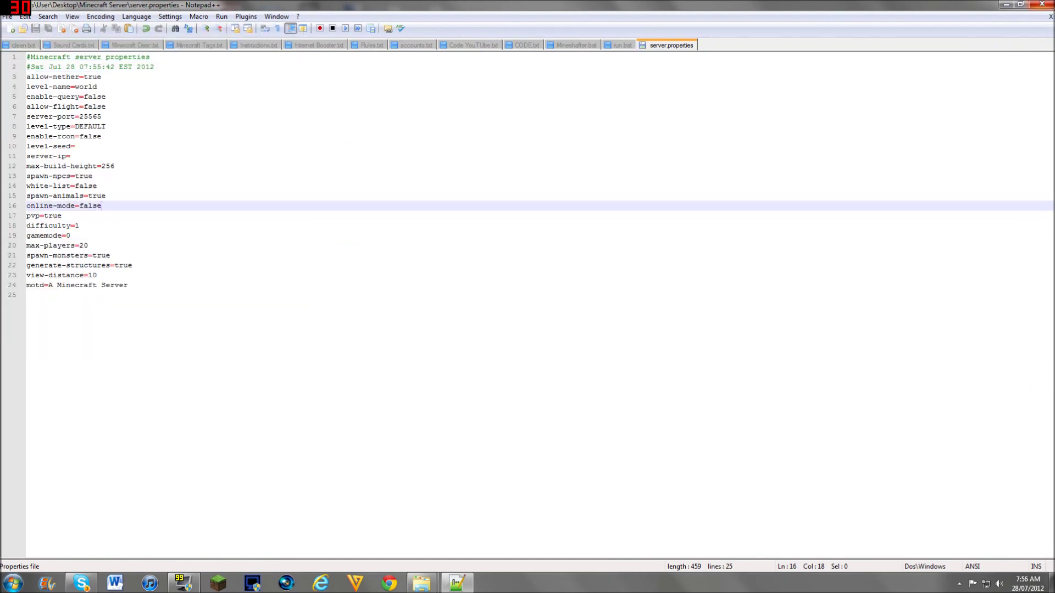
drag(127, 285, 91, 285)
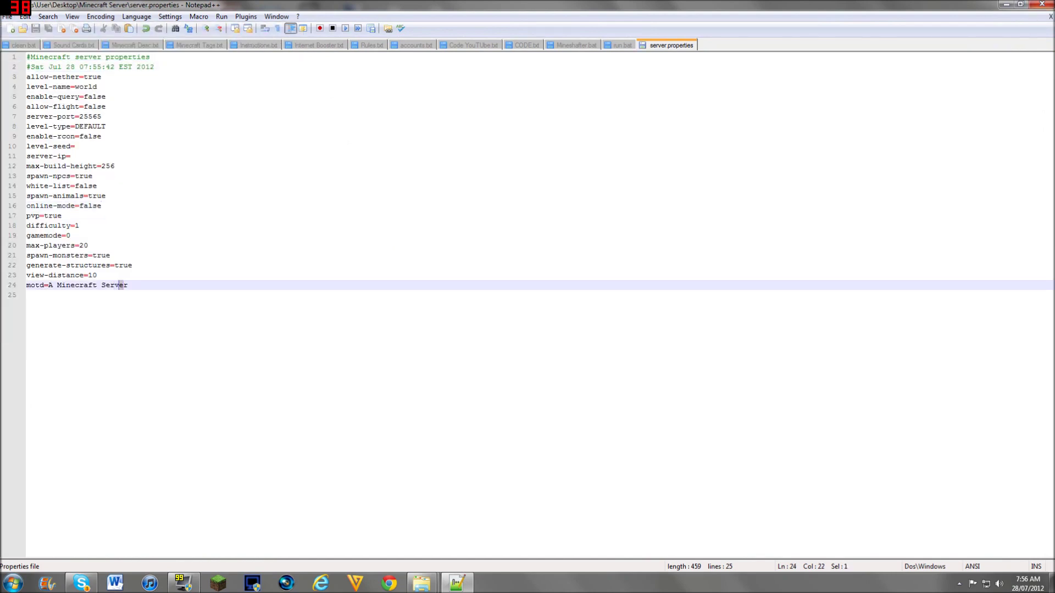
key(alt+F4)
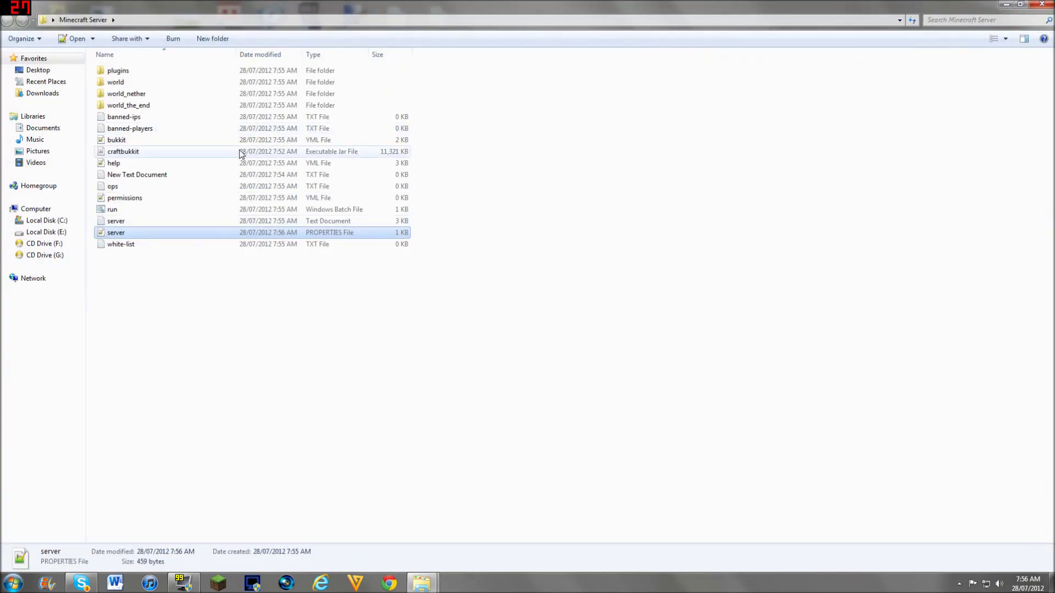
- Open Local Area Connection Properties through the tray network icon and Network and Sharing Center
click(1047, 7)
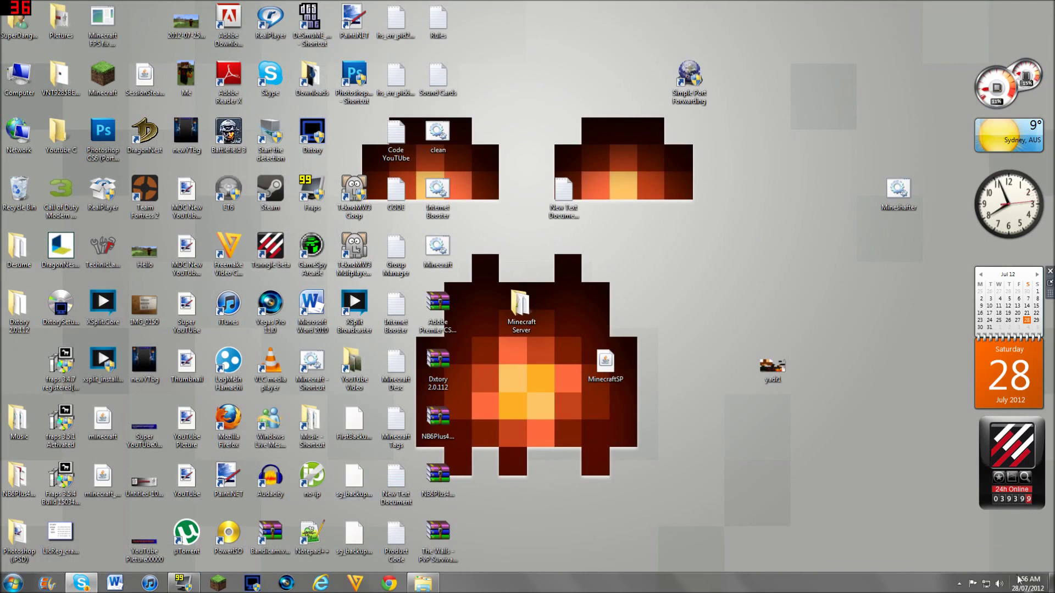
click(986, 584)
click(986, 585)
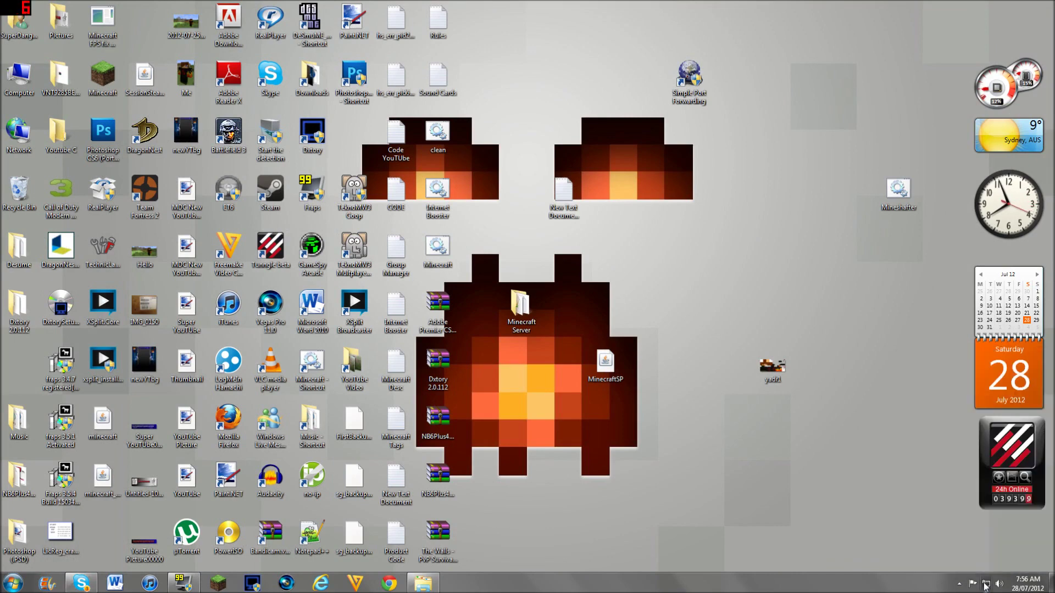
click(986, 585)
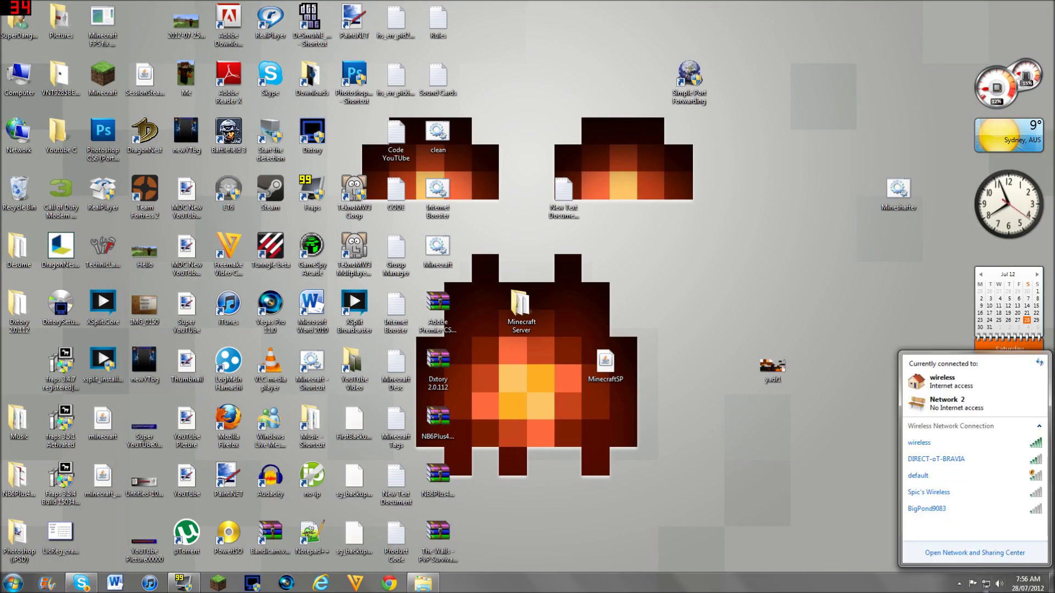
click(986, 585)
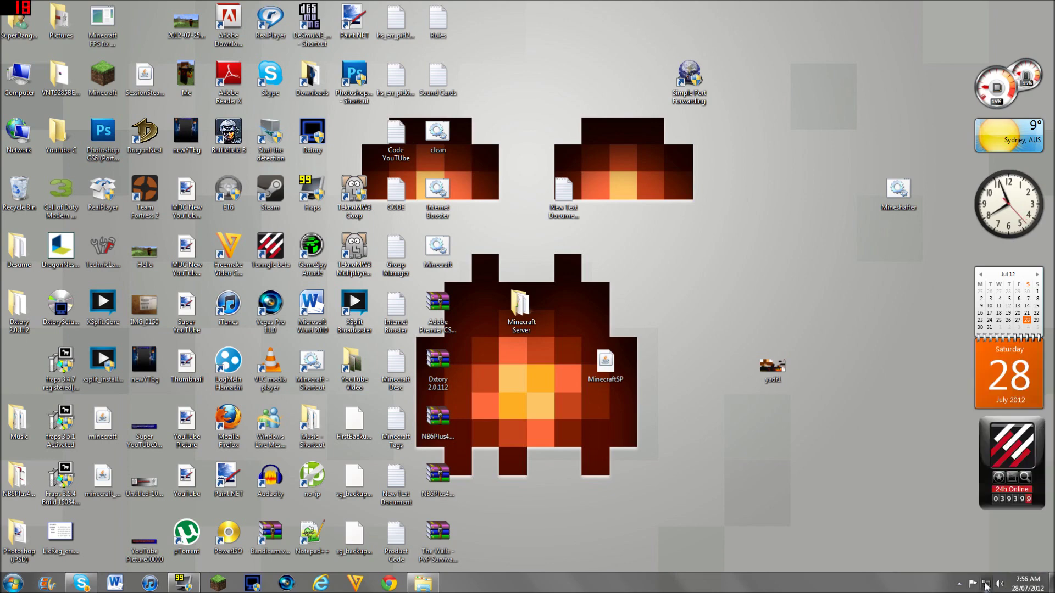
click(985, 586)
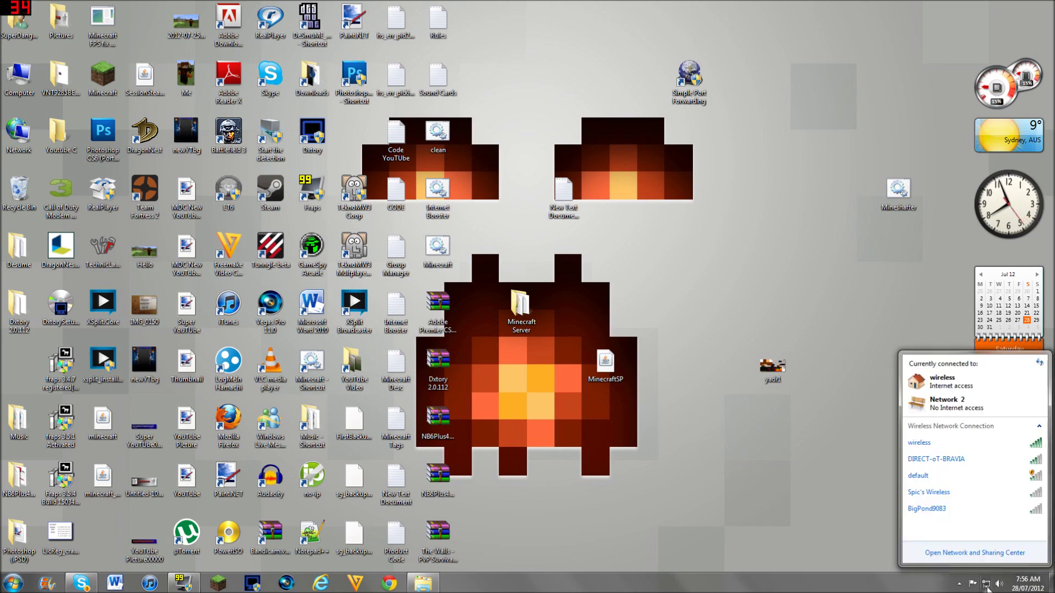
click(999, 554)
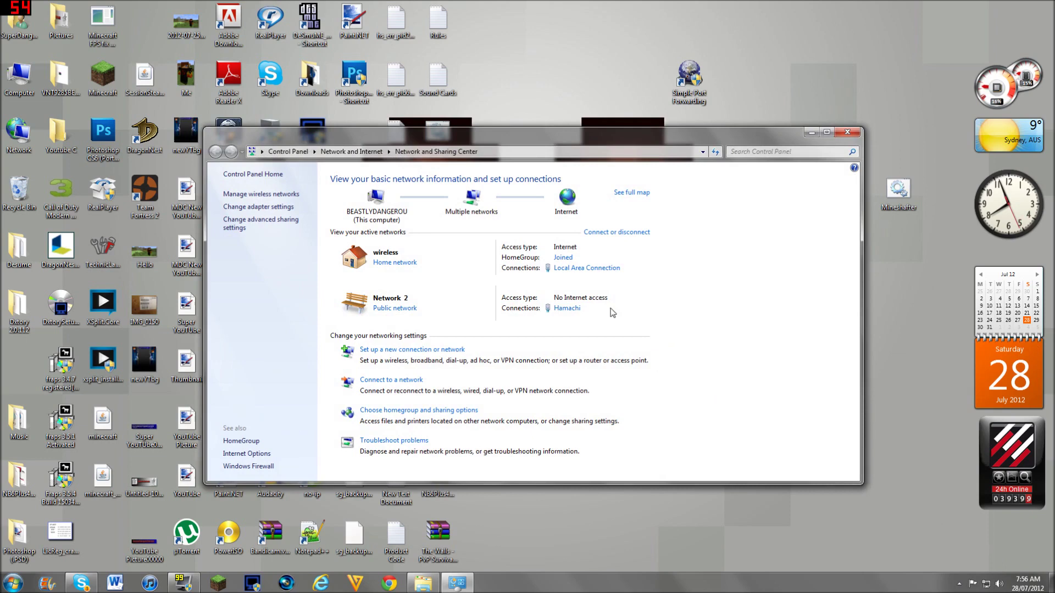
click(608, 269)
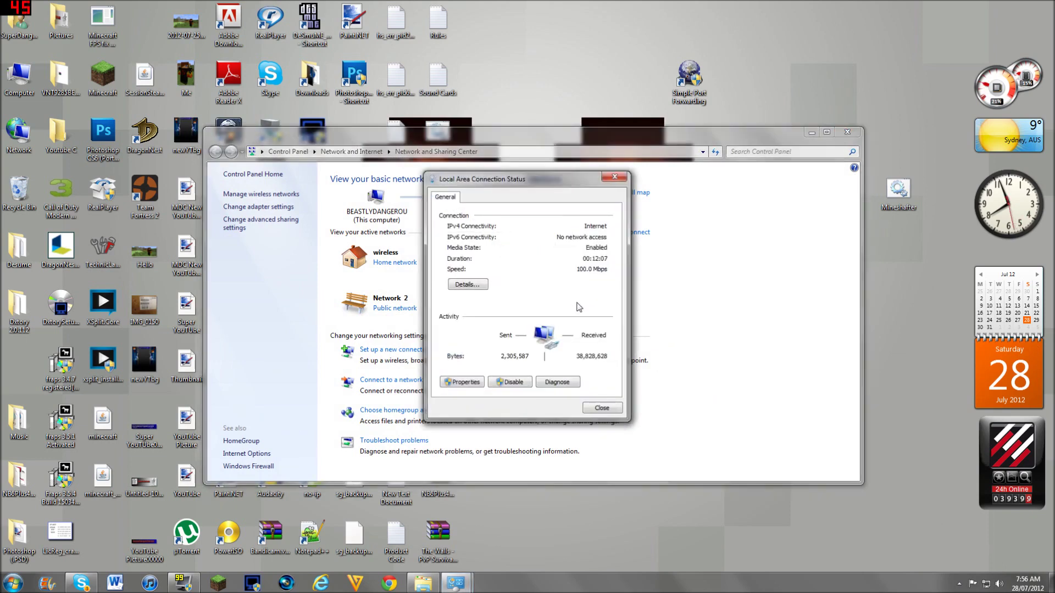
click(464, 383)
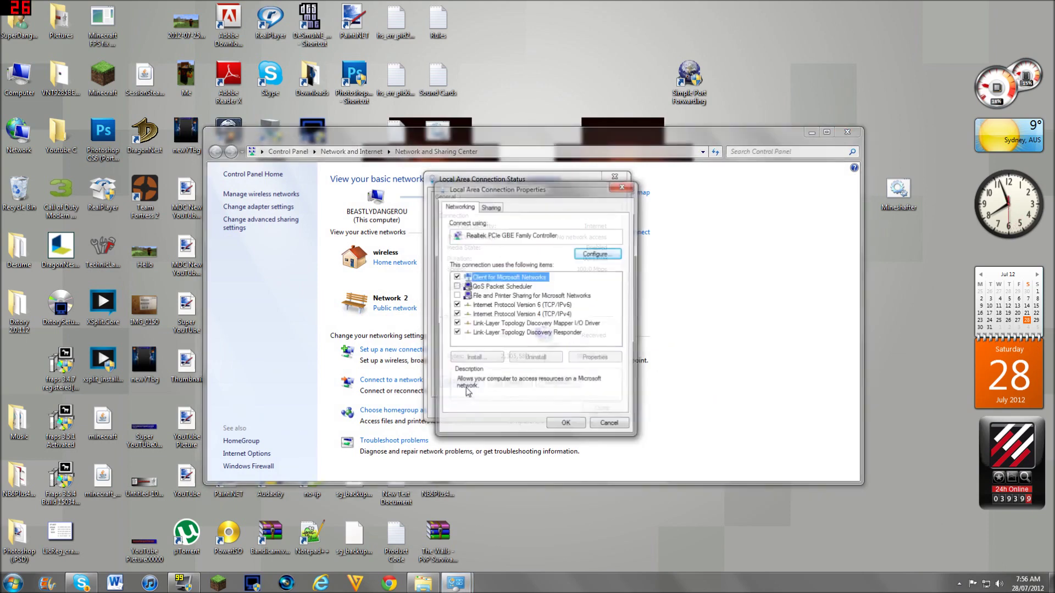
- Enter static IPv4 192.168.1.11, mask 255.255.255.0, gateway 192.168.1.1, then bring up Chrome
double_click(538, 318)
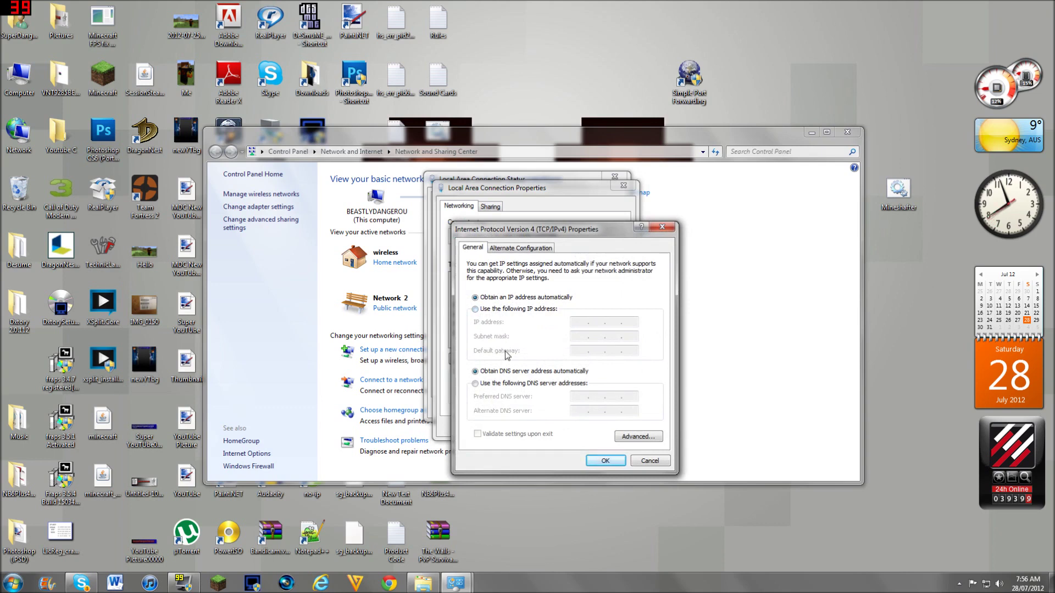
click(494, 309)
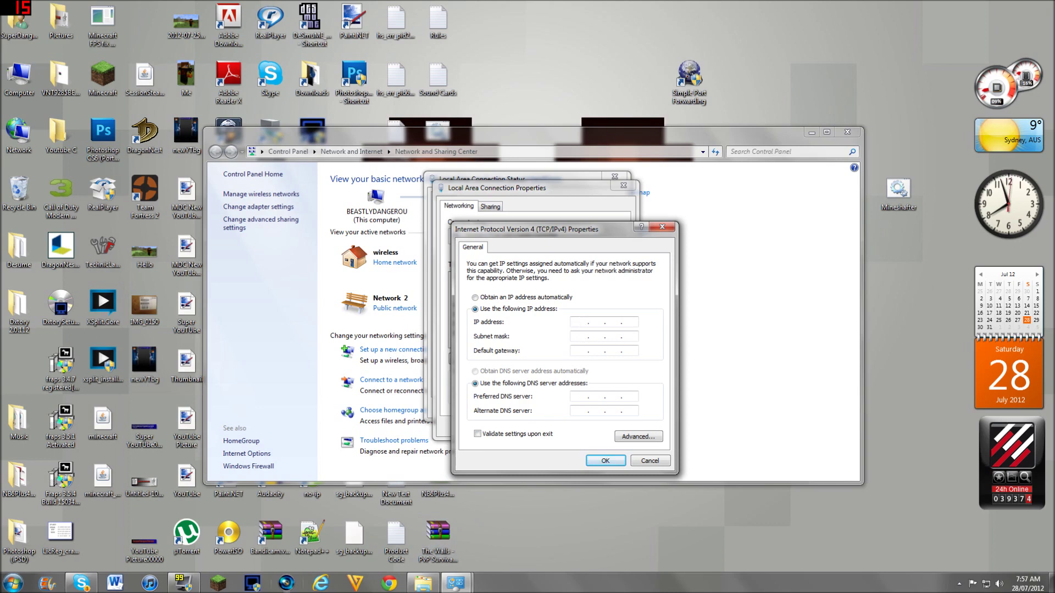
text(192 . )
text(168 . 1 .)
text(1 . 1)
text(1)
key(Tab)
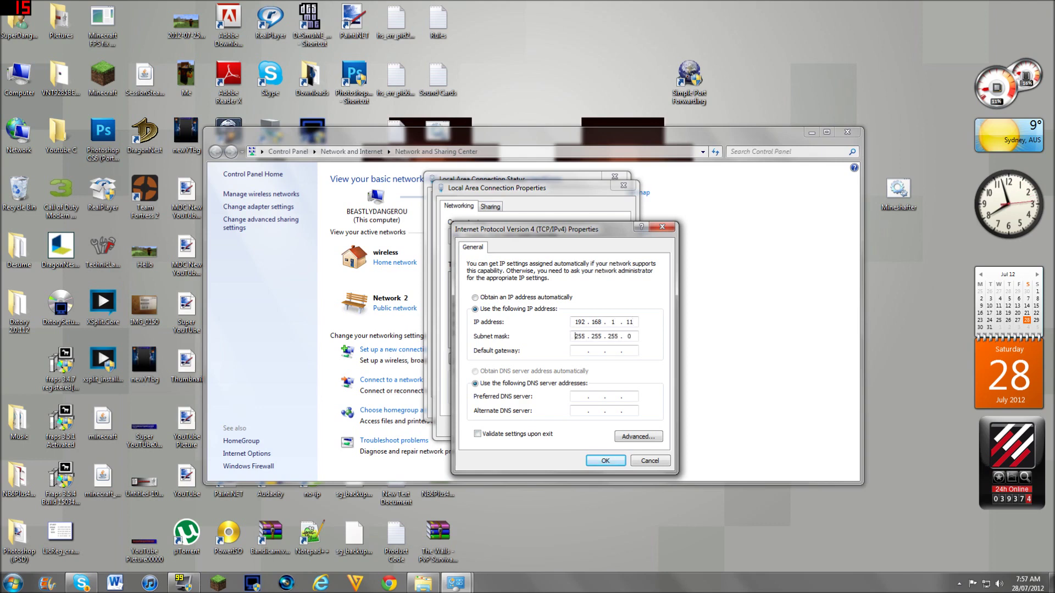
text(168 )
text(. 1 . 1)
click(388, 584)
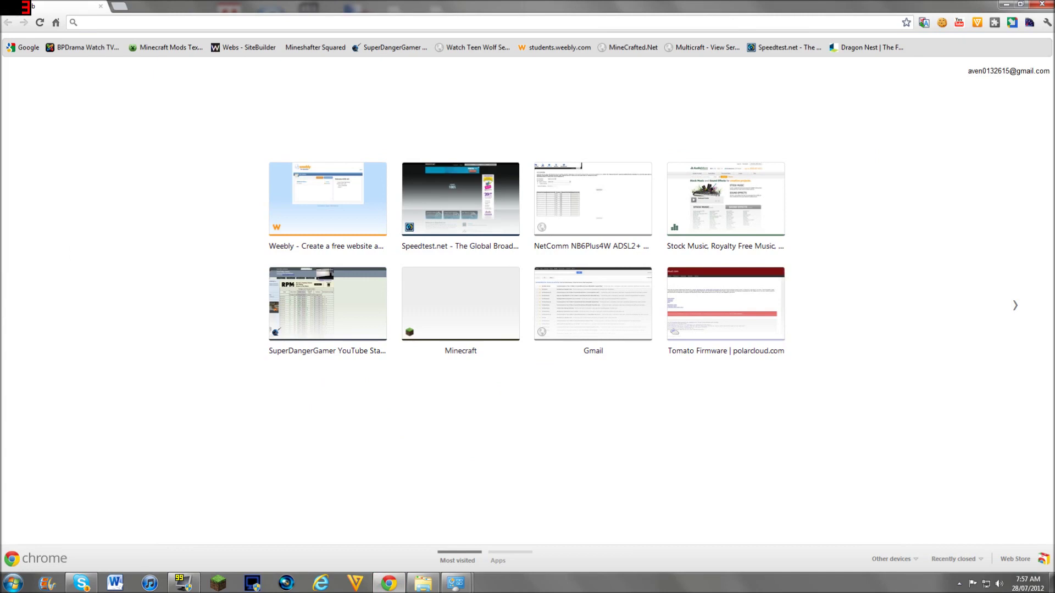
text(open dns)
- Open the OpenDNS page that lists its DNS server addresses
click(237, 146)
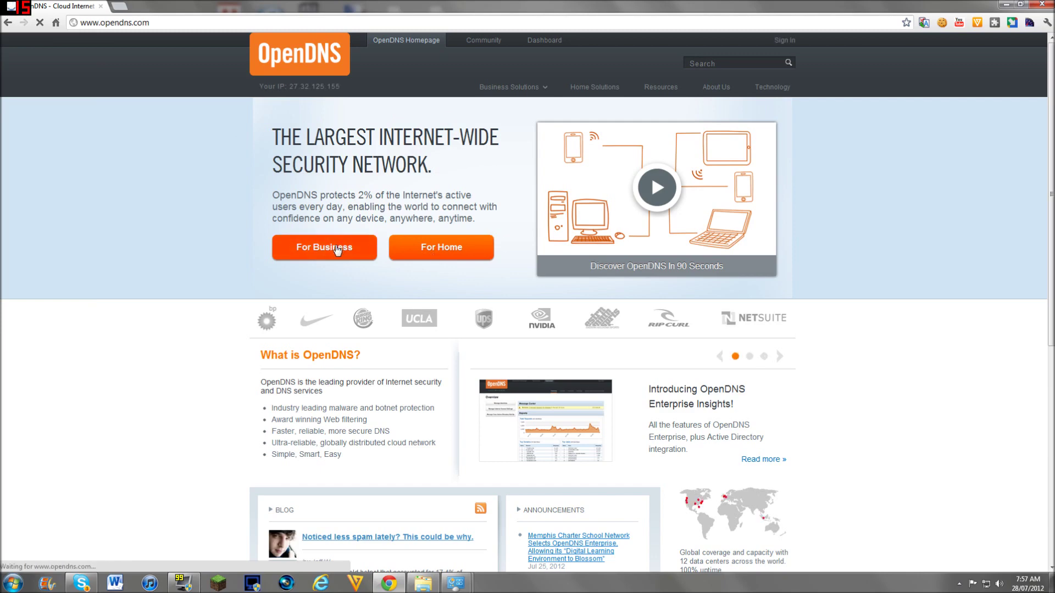
click(337, 251)
click(8, 22)
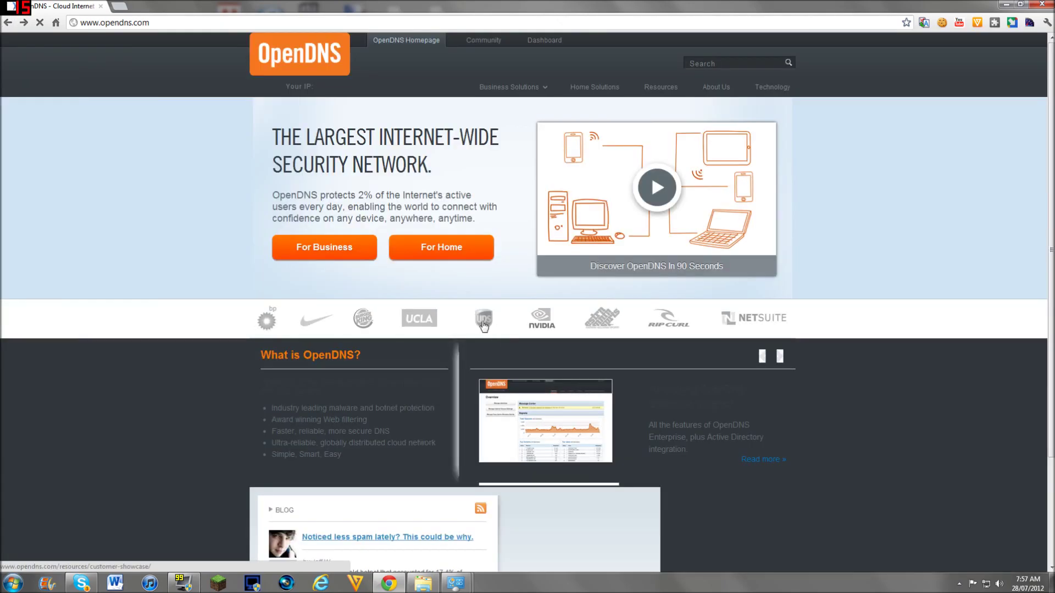
click(442, 246)
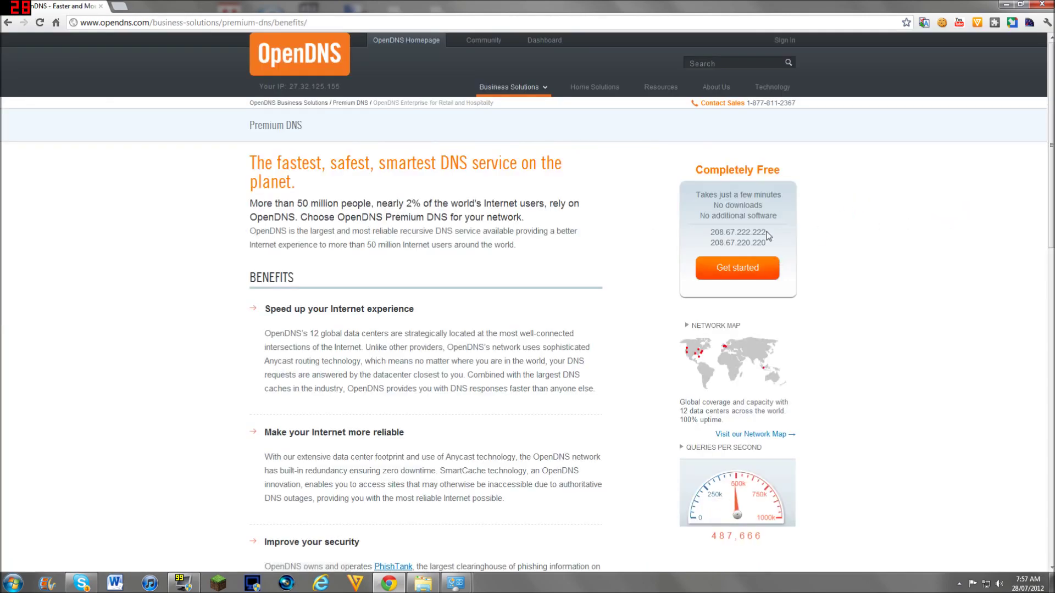
- Copy 208.67.222.222 into the preferred DNS server field
drag(767, 236, 711, 234)
right_click(720, 231)
click(750, 241)
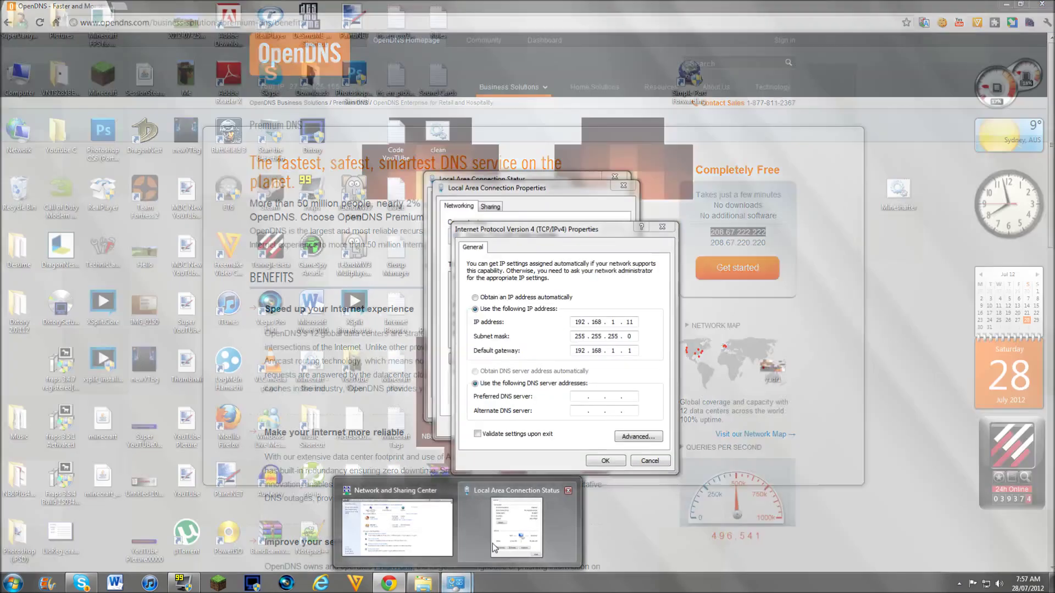
click(492, 544)
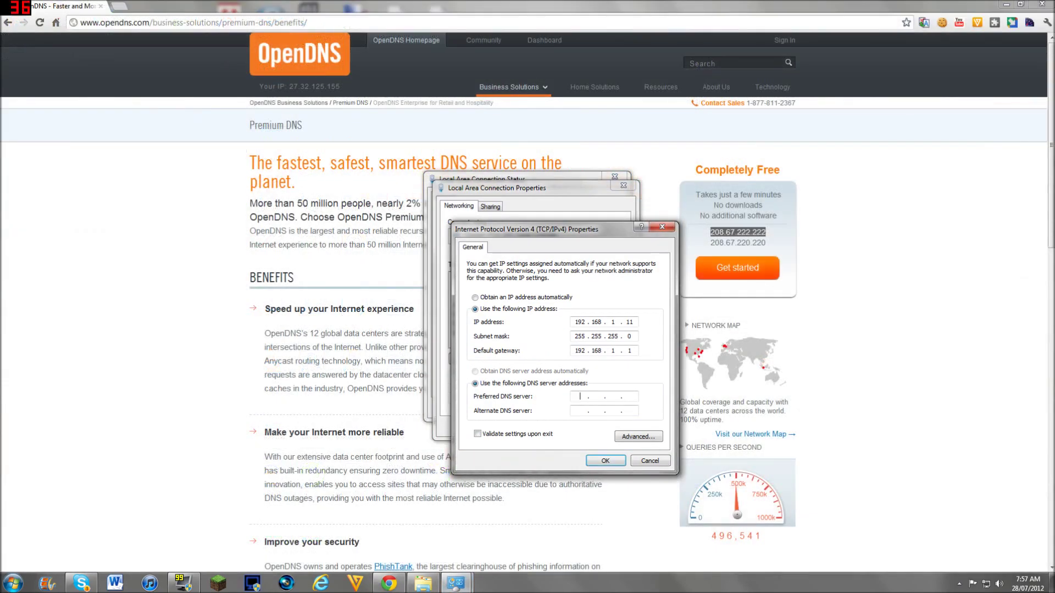
right_click(585, 397)
click(628, 443)
- Put 208.67.220.220 in the alternate DNS field and save the settings, past the gateway warning
drag(767, 242, 720, 242)
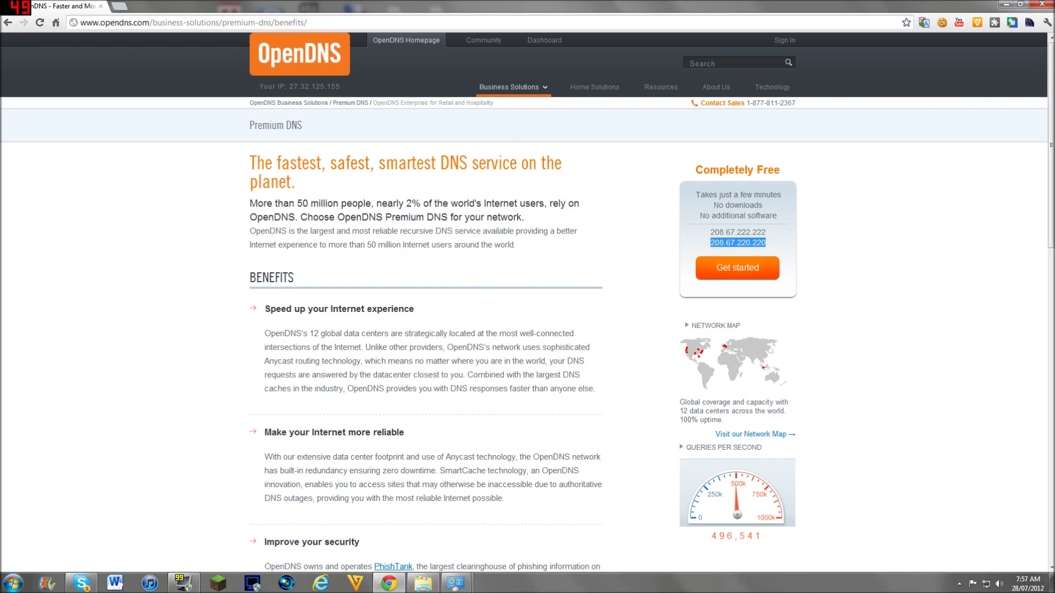
right_click(730, 243)
click(746, 252)
click(456, 584)
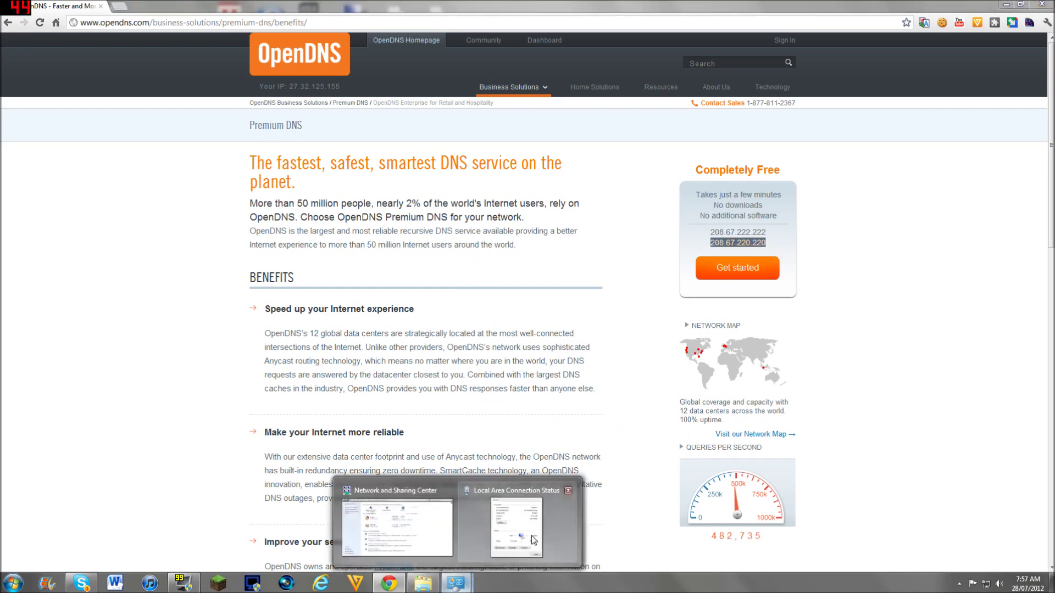
click(539, 503)
right_click(581, 411)
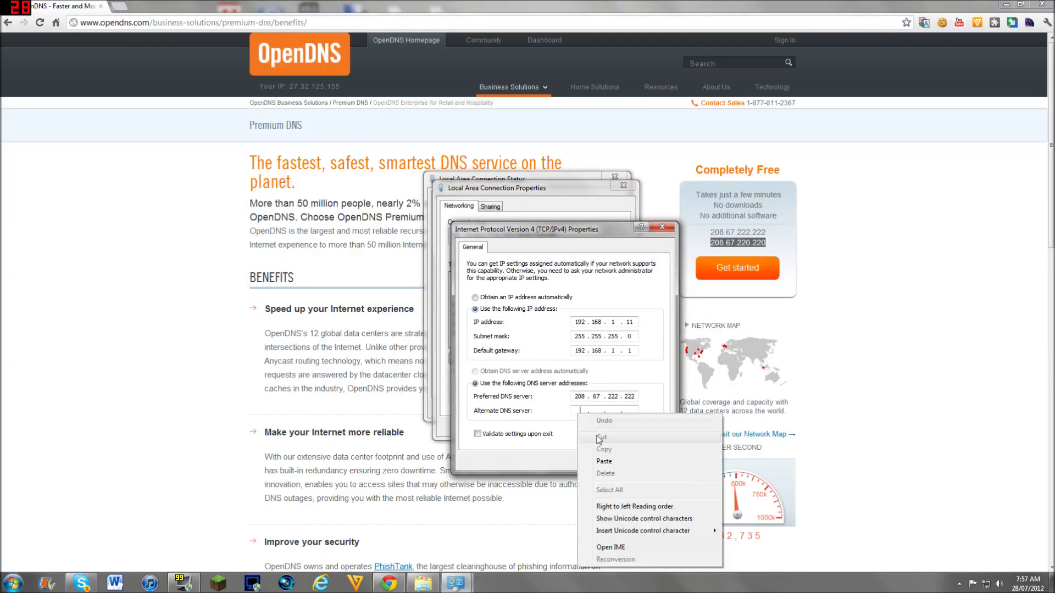
click(605, 461)
click(606, 461)
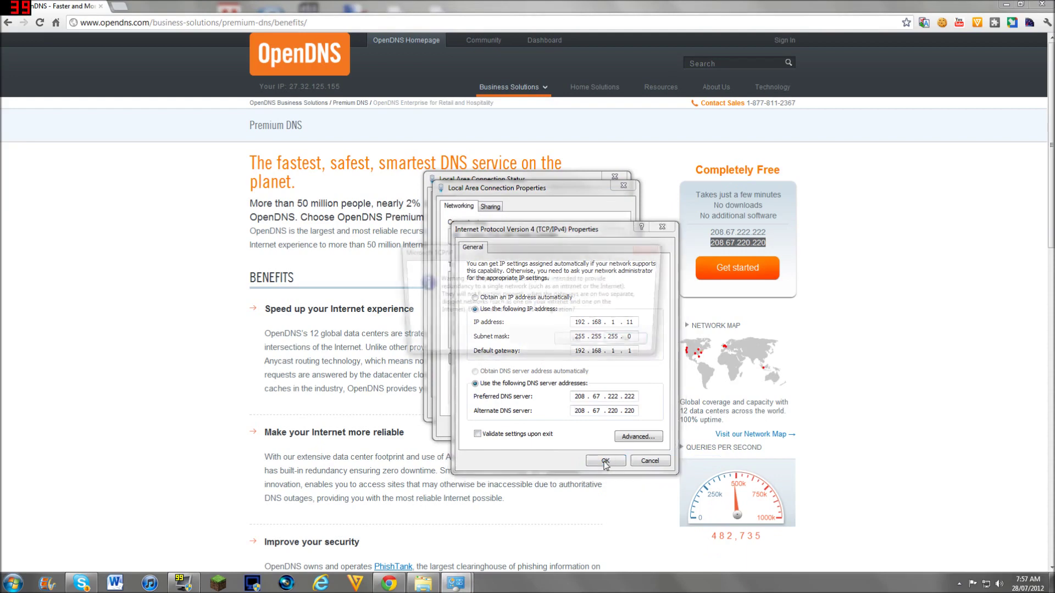
click(581, 347)
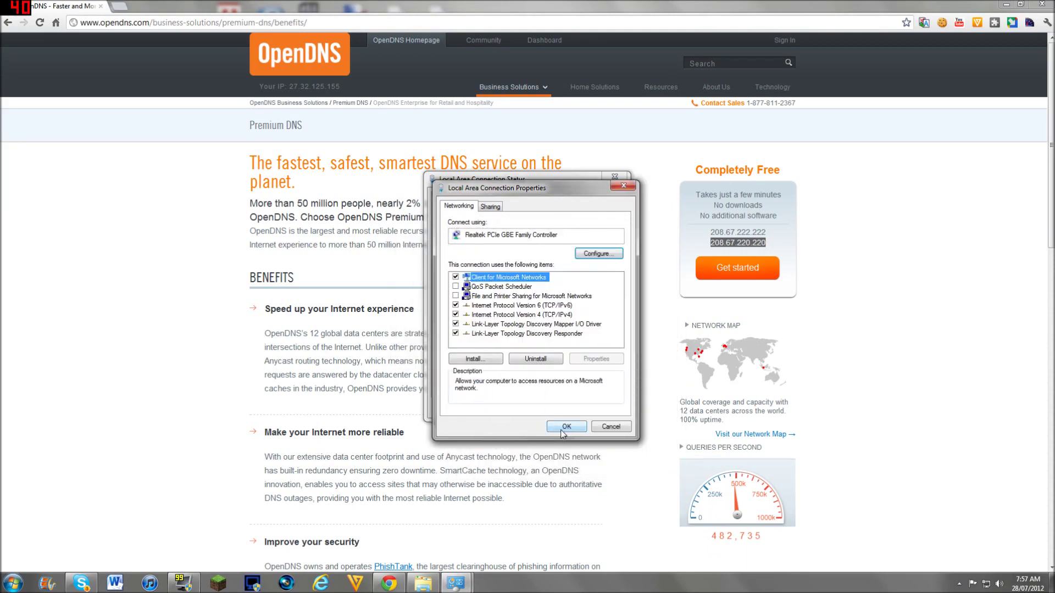
click(565, 427)
- Load the router at 192.168.1.1 and enter the admin login credentials
click(603, 415)
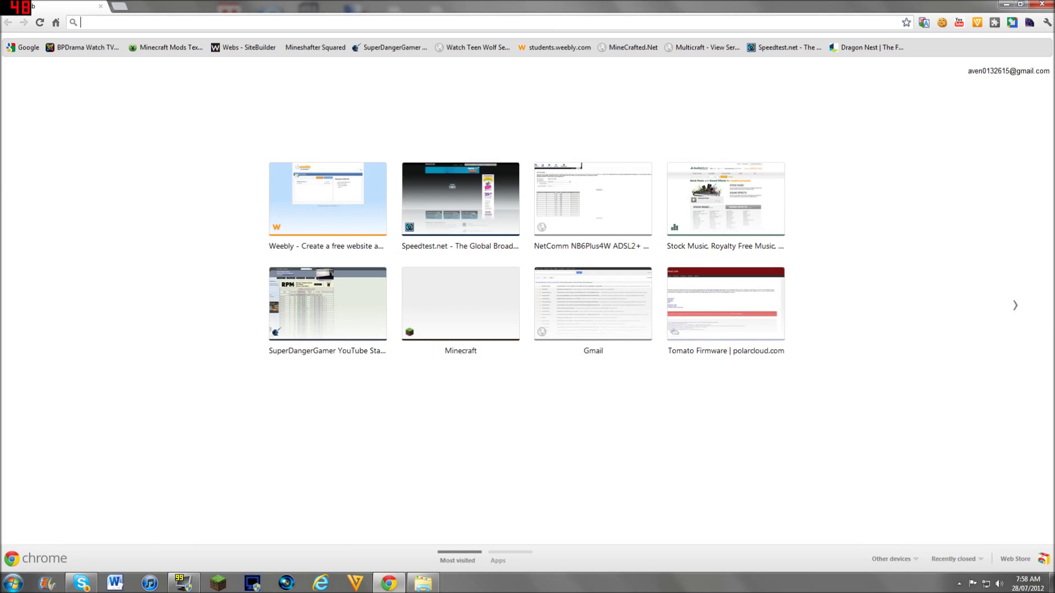
text(192)
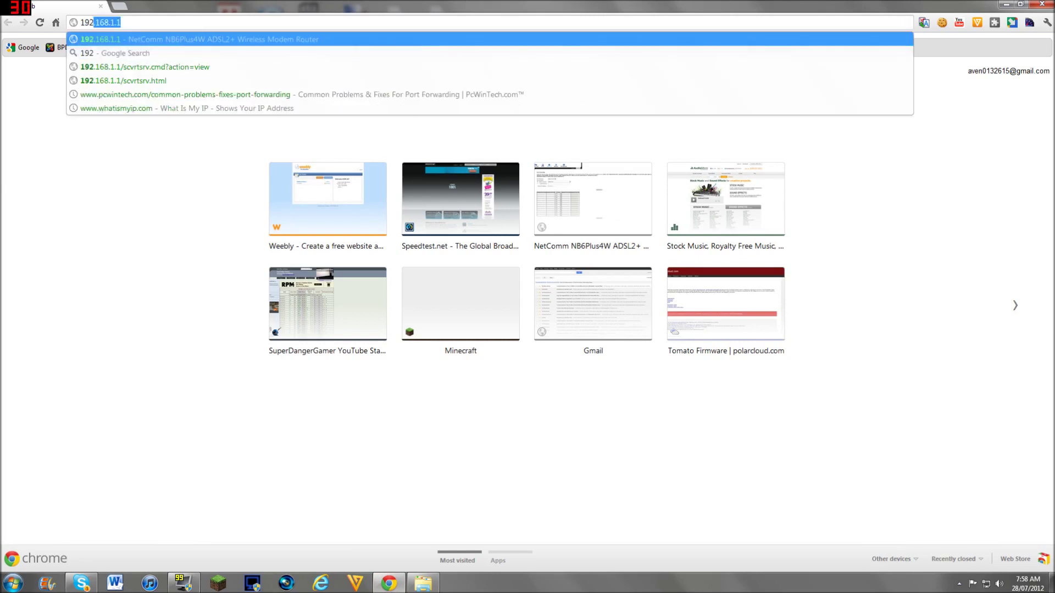
text(.168.1.1)
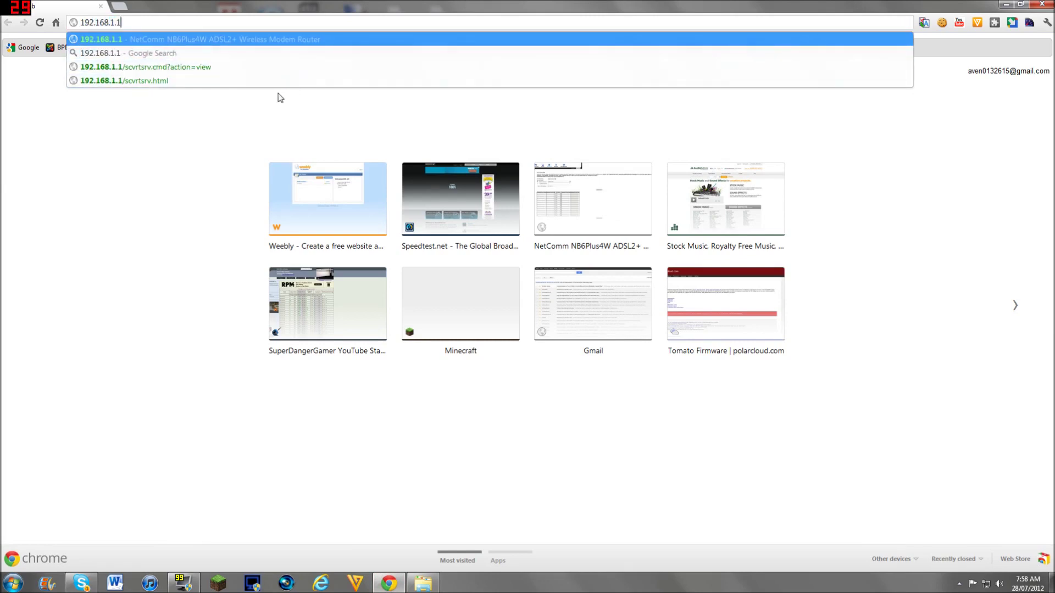
key(Return)
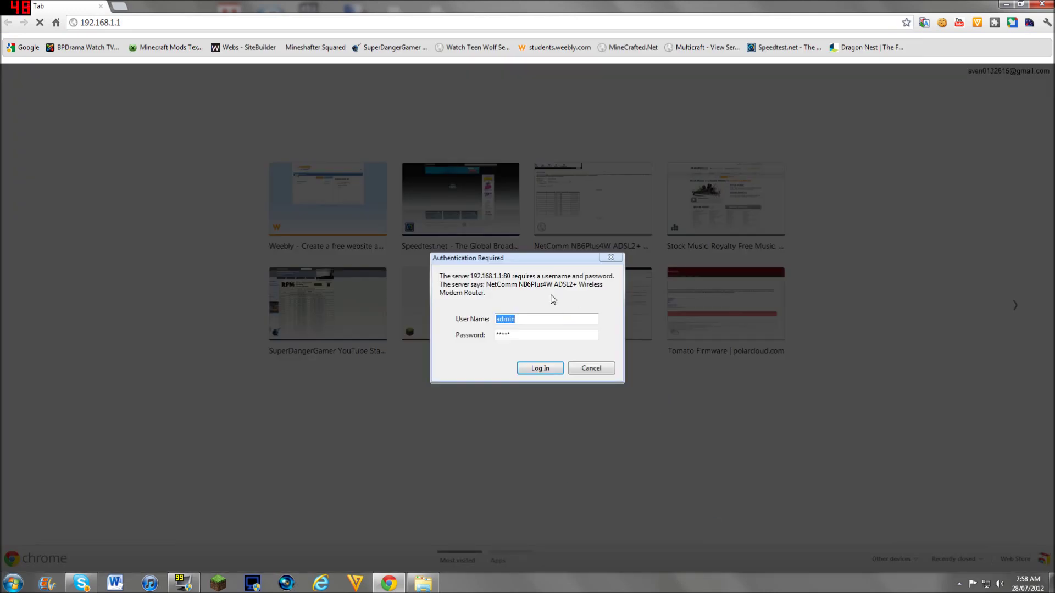
click(525, 334)
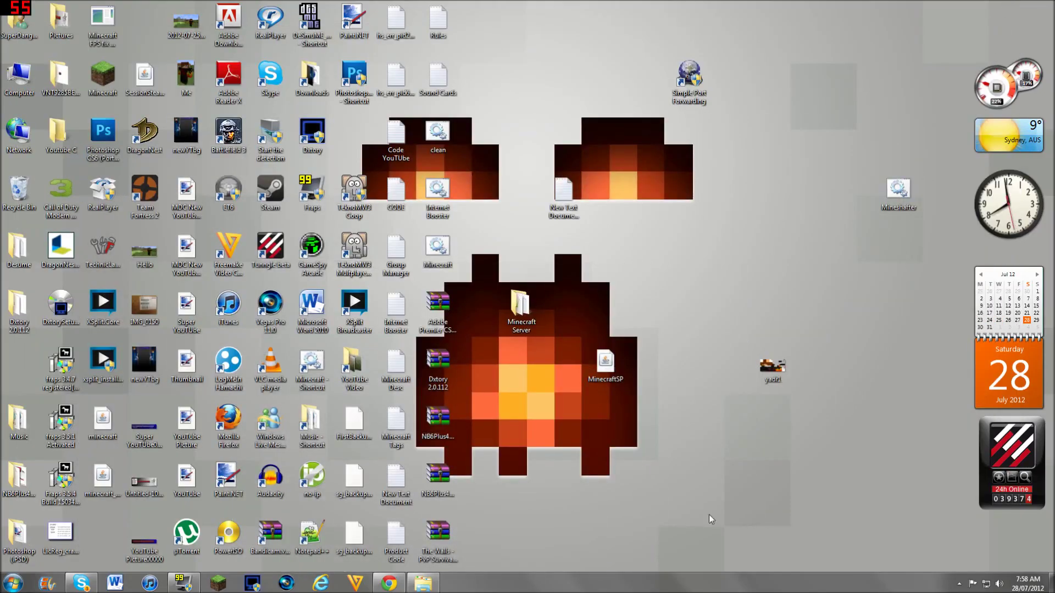
mouse_move(388, 583)
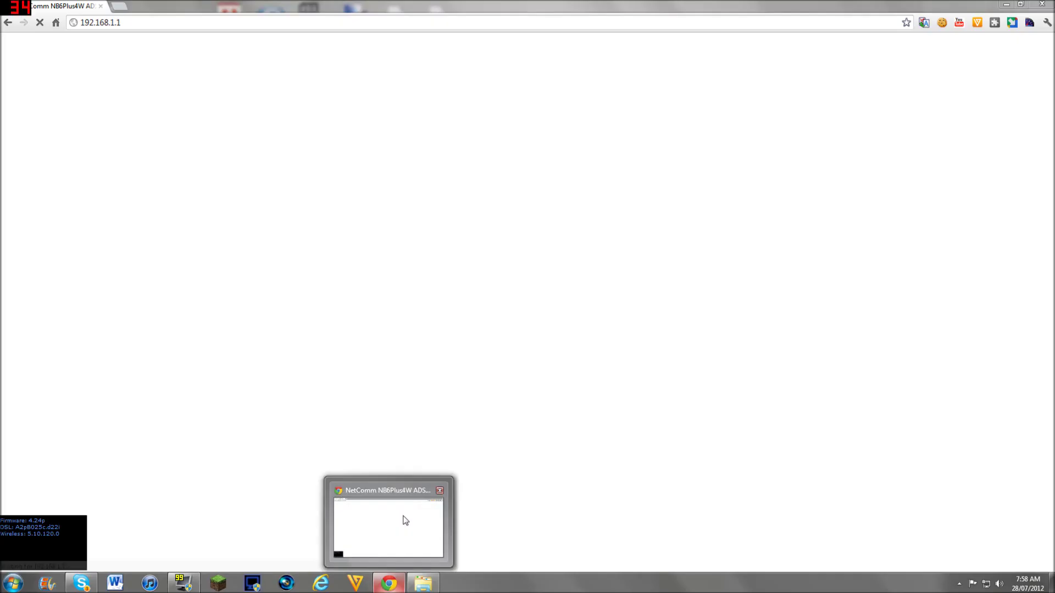
- Go to the router's port forwarding setup and remove the old Minecraft rule
click(404, 520)
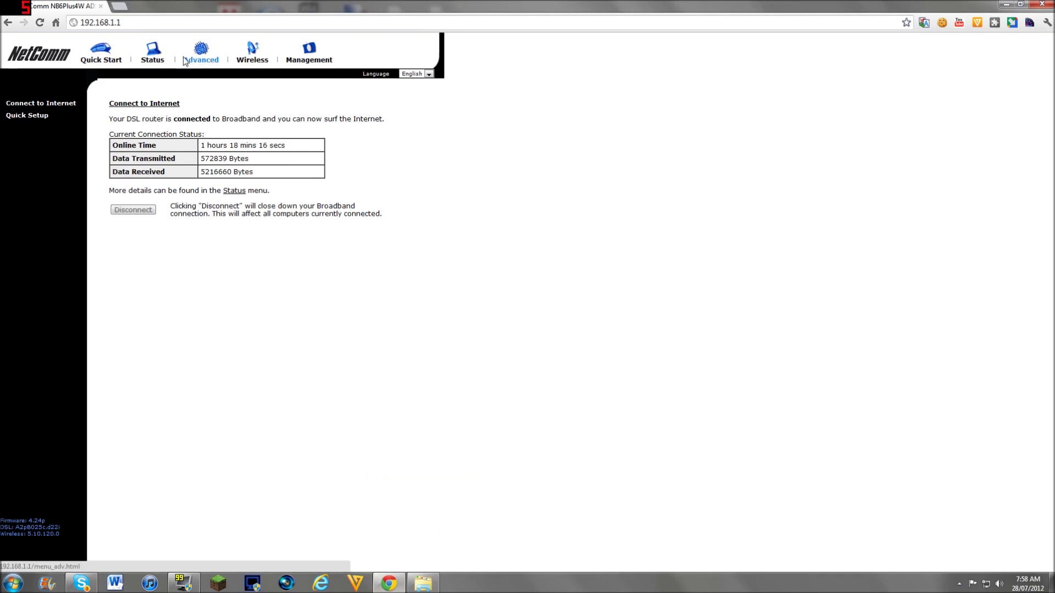
click(202, 60)
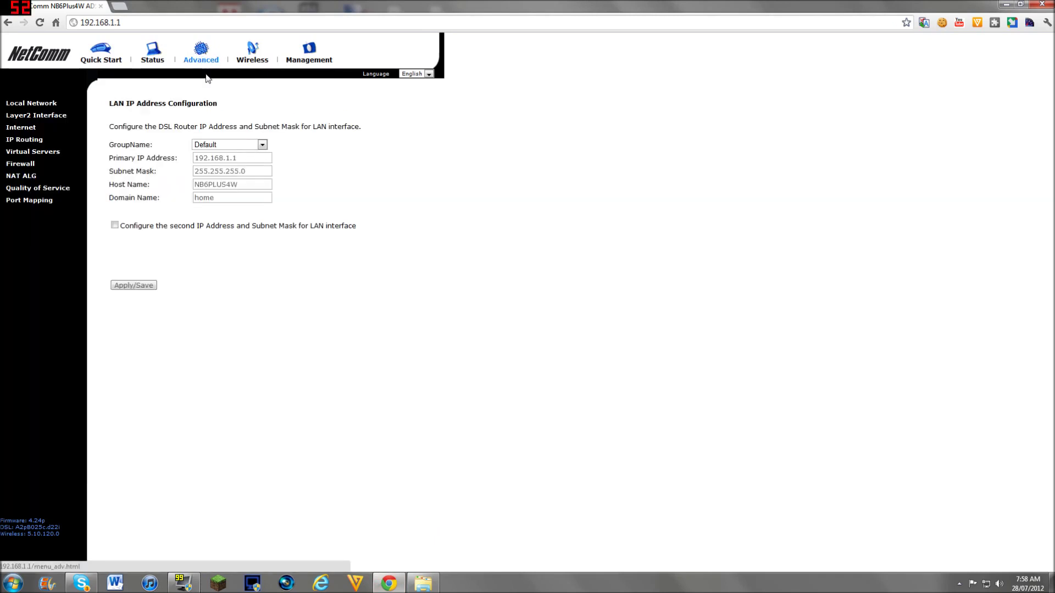
click(50, 153)
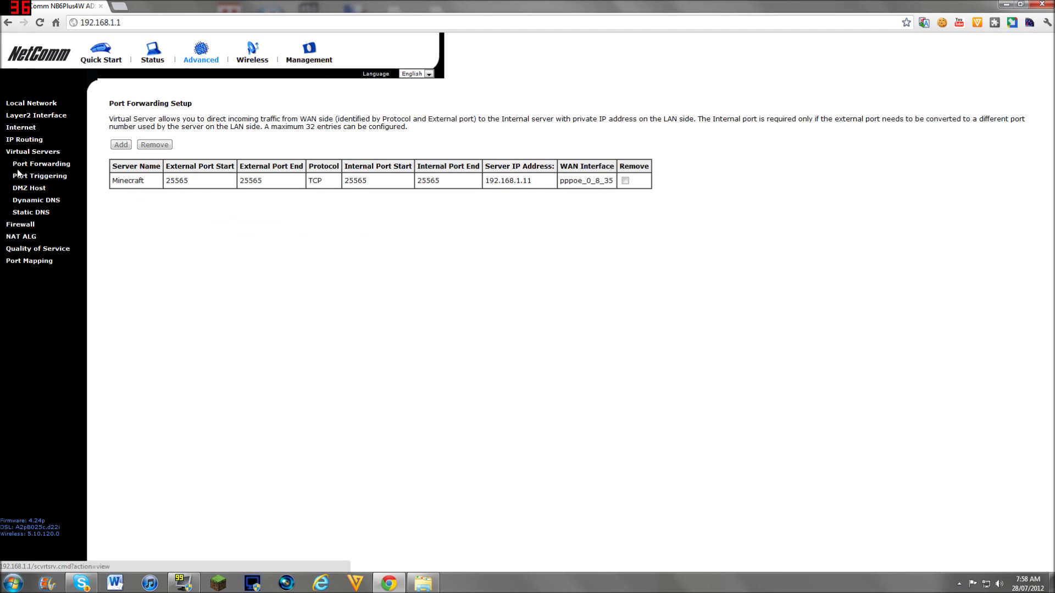
click(46, 164)
click(624, 181)
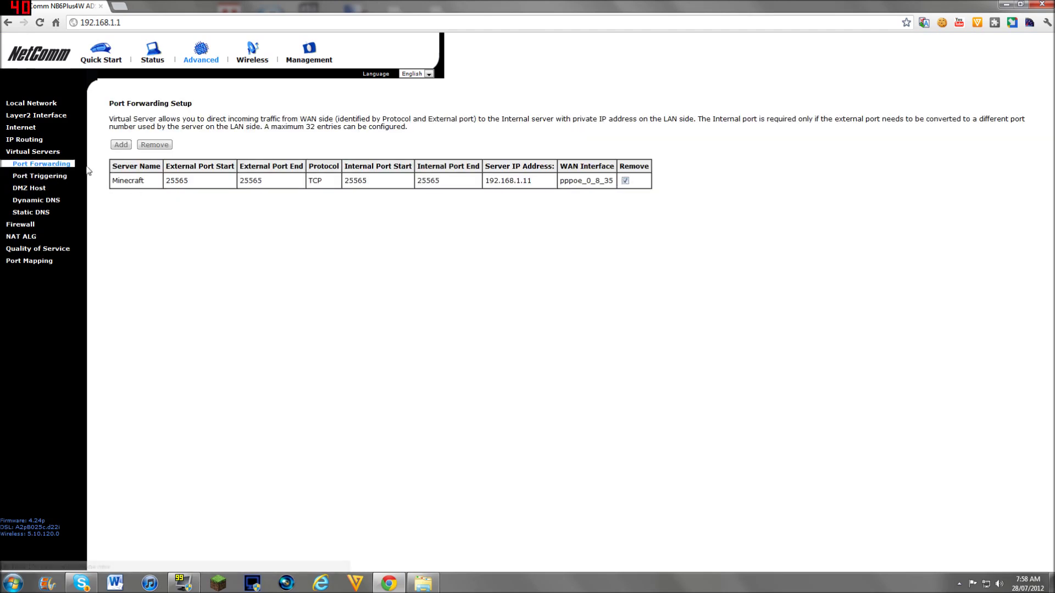
click(155, 146)
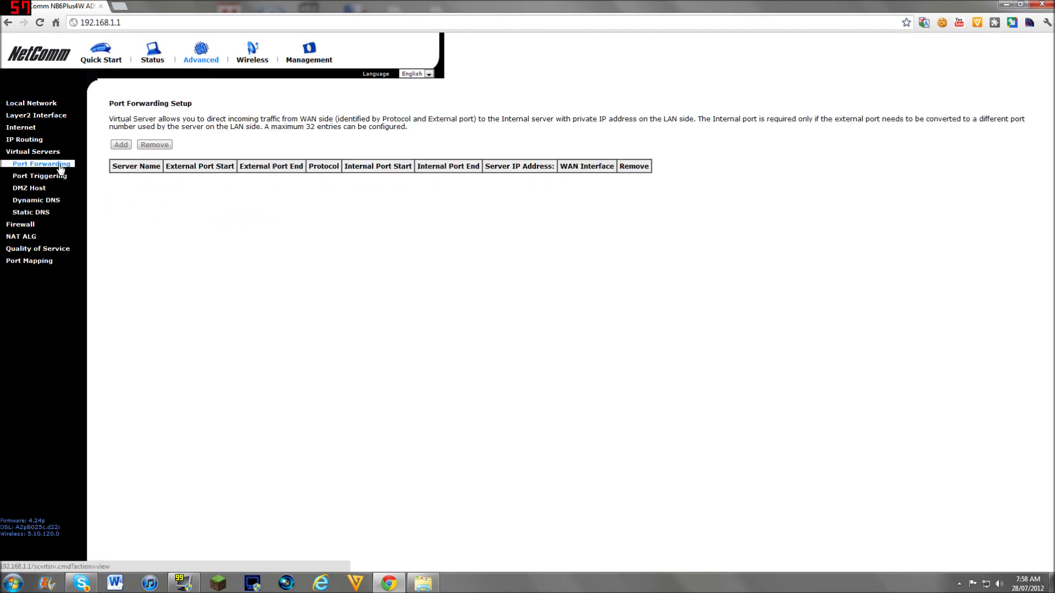
- Start a new forwarding rule with custom service name Minecraft and a server IP
click(121, 145)
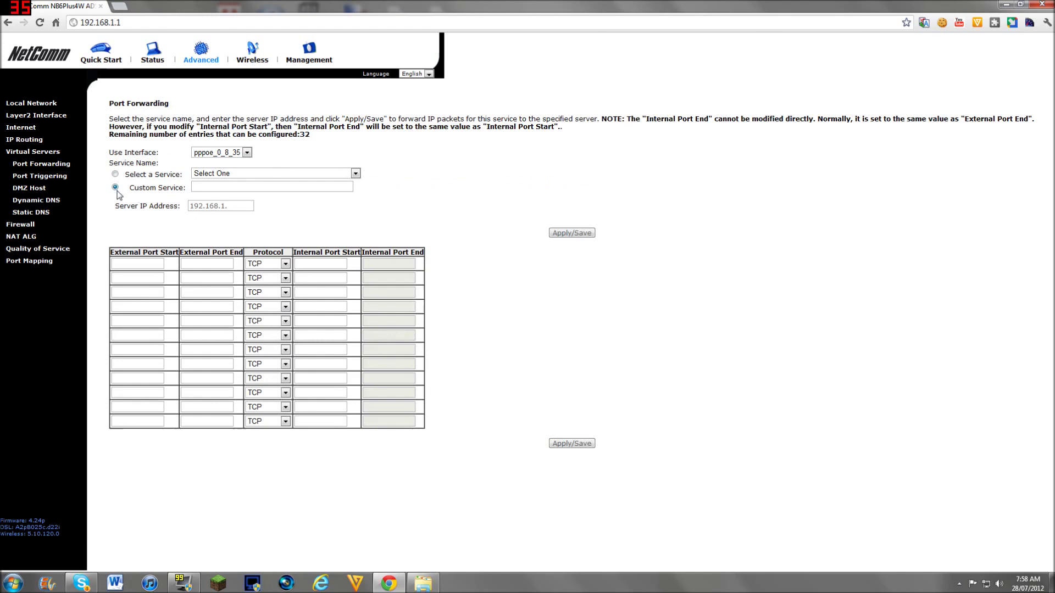
click(198, 187)
text(Minecraft)
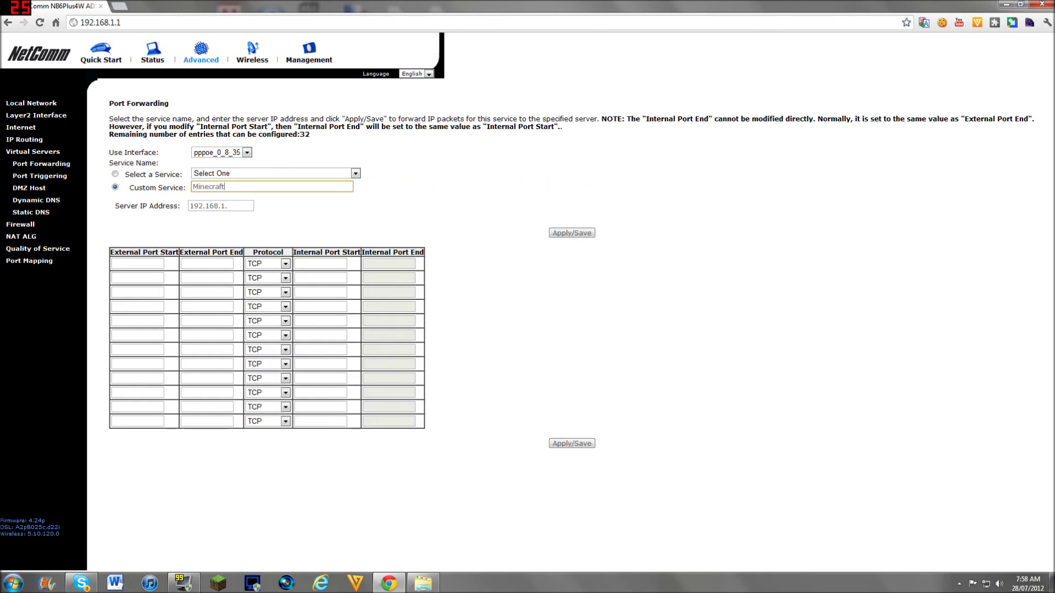
click(243, 207)
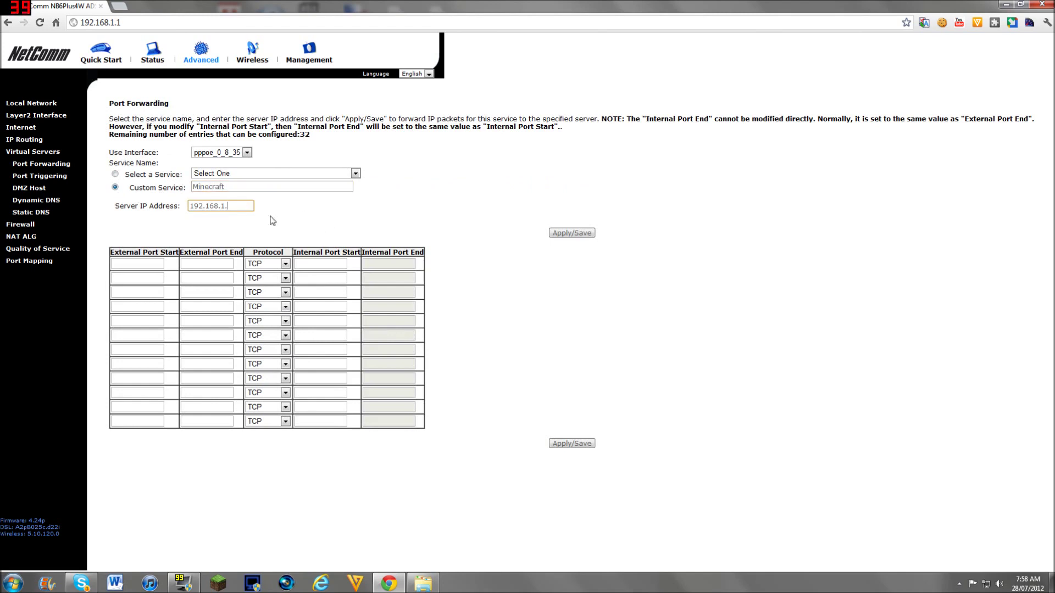
- Check this PC's IPv4 address, 192.168.1.11, in the local connection's settings
click(987, 584)
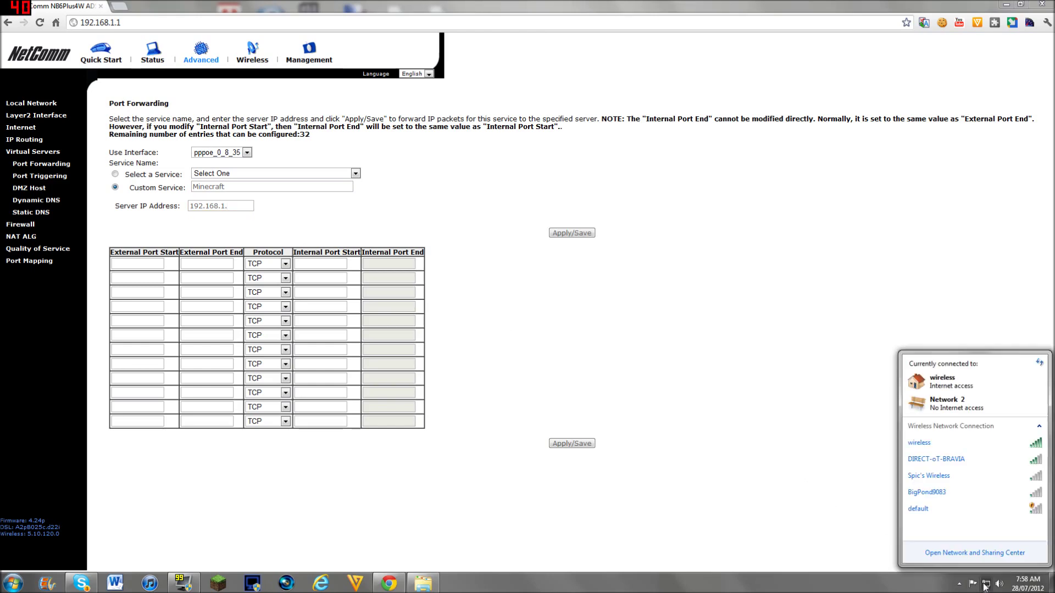
click(989, 552)
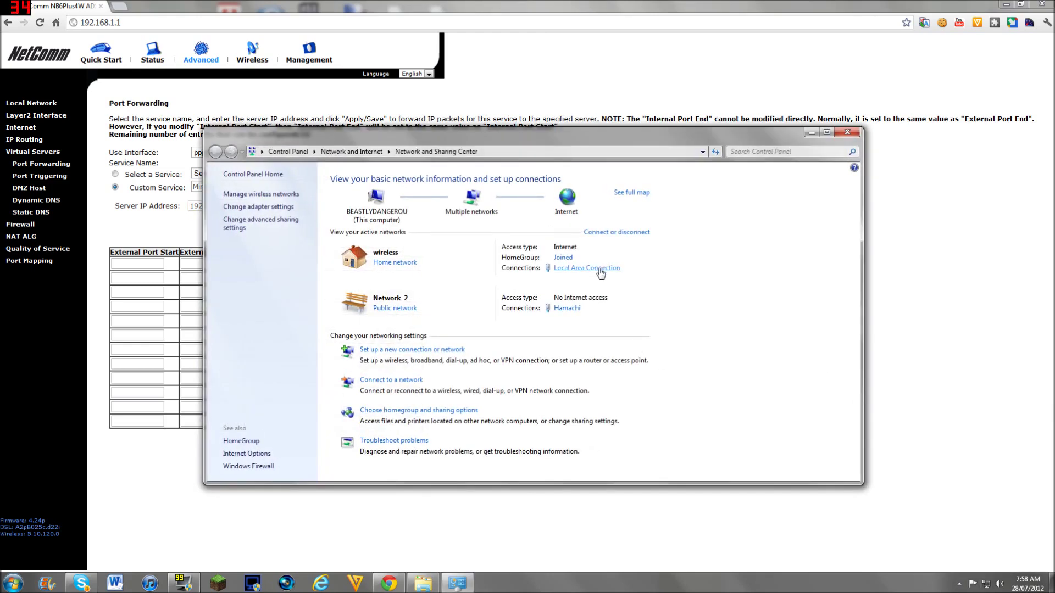
click(599, 268)
click(466, 383)
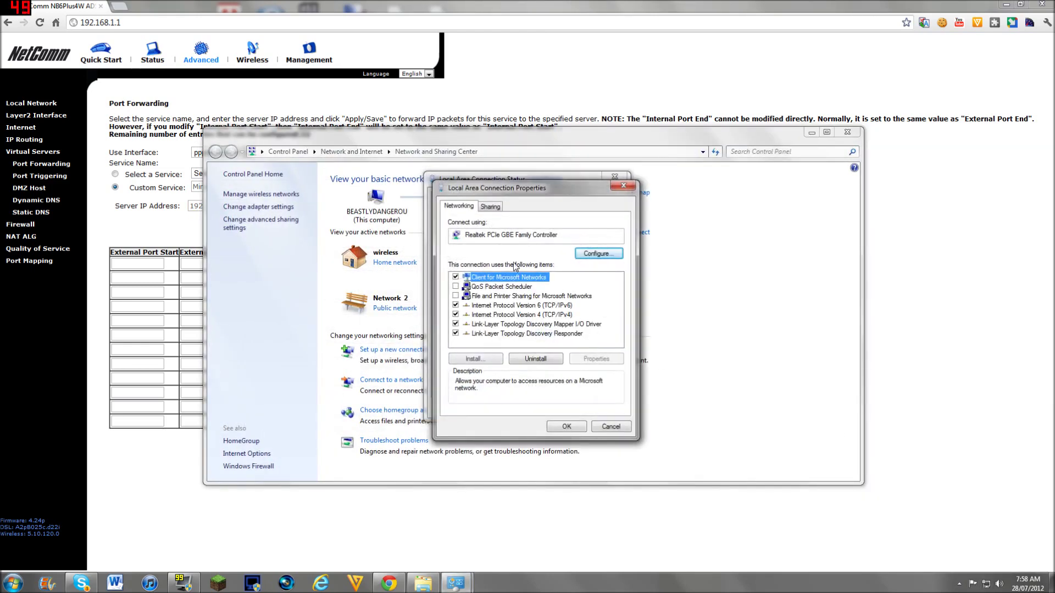
double_click(519, 315)
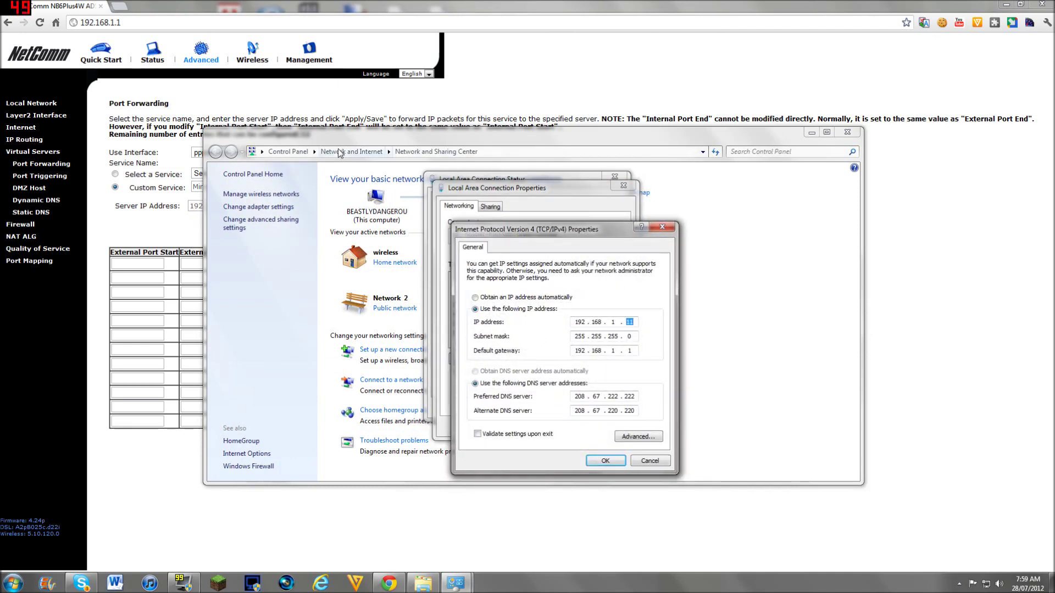
drag(353, 137, 611, 133)
click(248, 230)
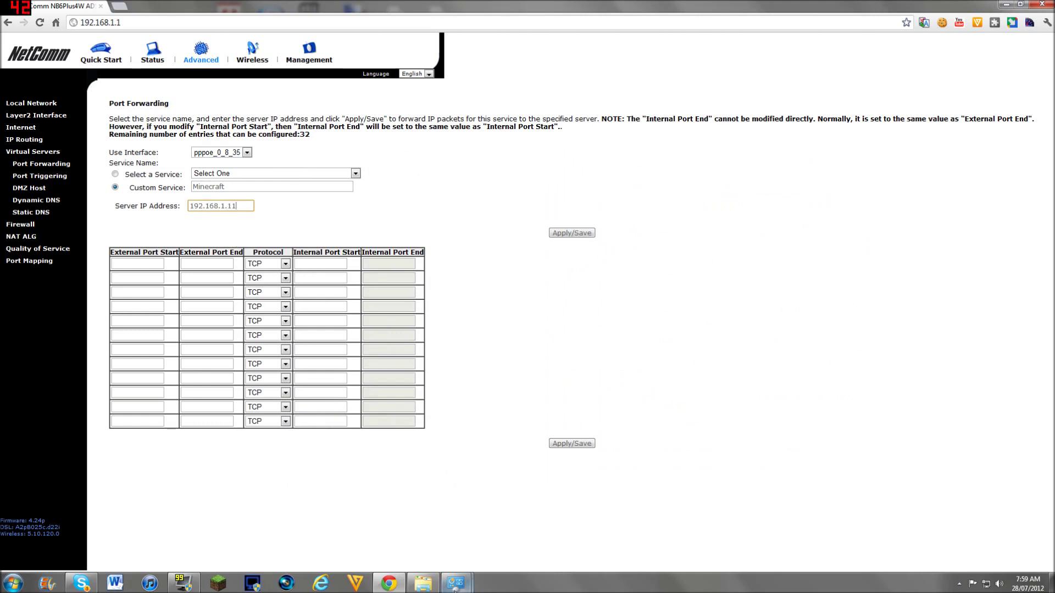
right_click(456, 583)
click(468, 555)
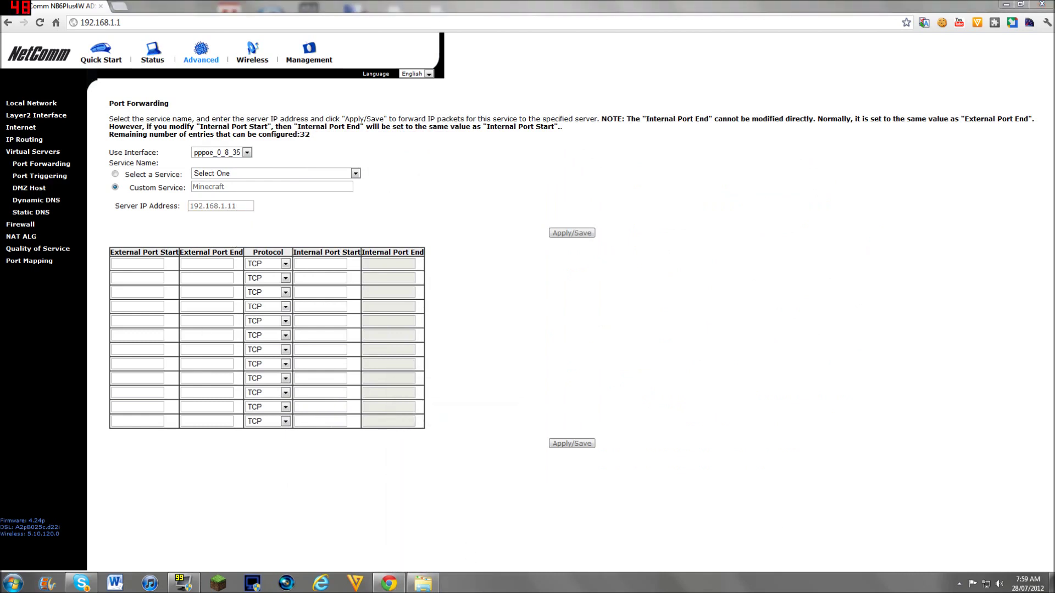
- Set external port 25565 with TCP protocol and save the Minecraft rule
click(137, 264)
text(25565)
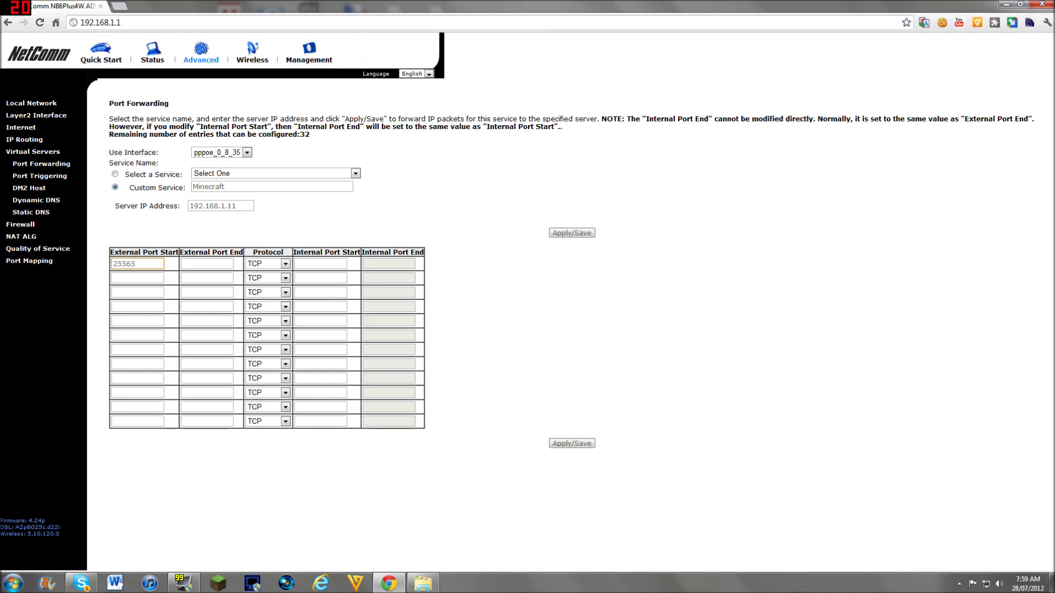
key(Tab)
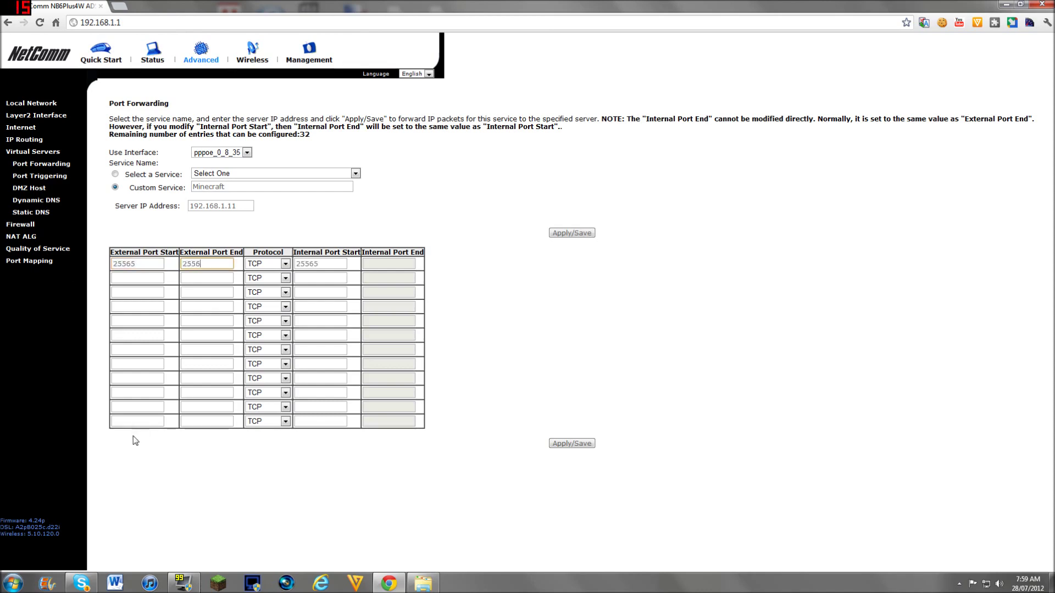
click(369, 265)
click(261, 265)
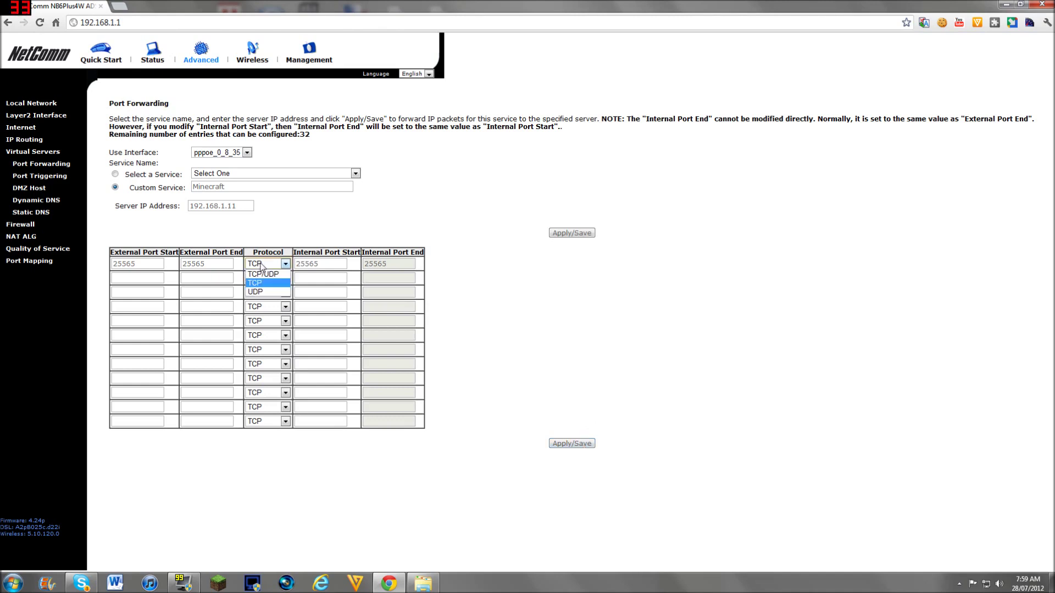
click(261, 264)
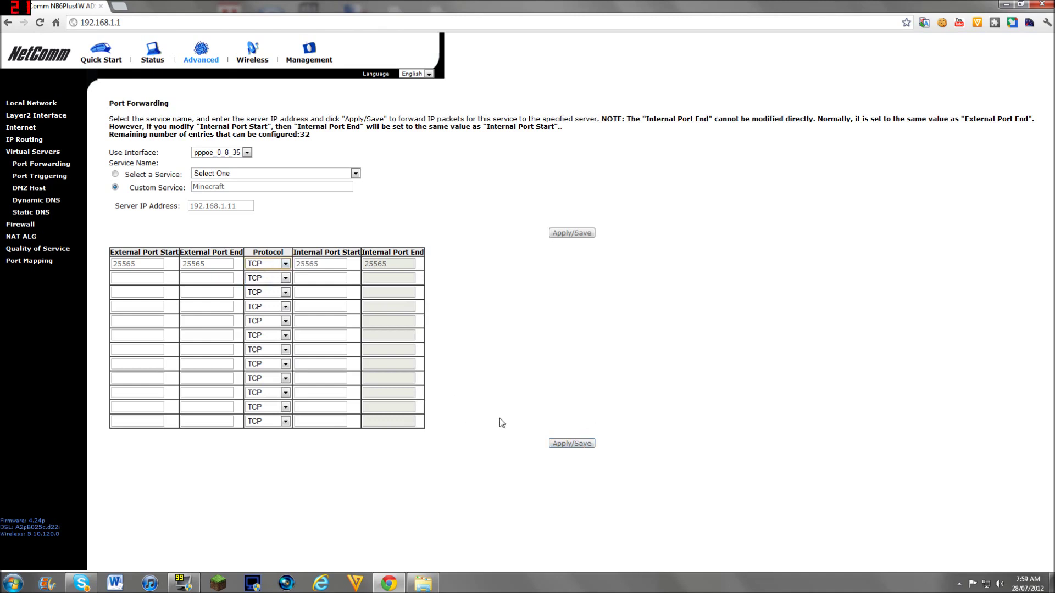
click(581, 443)
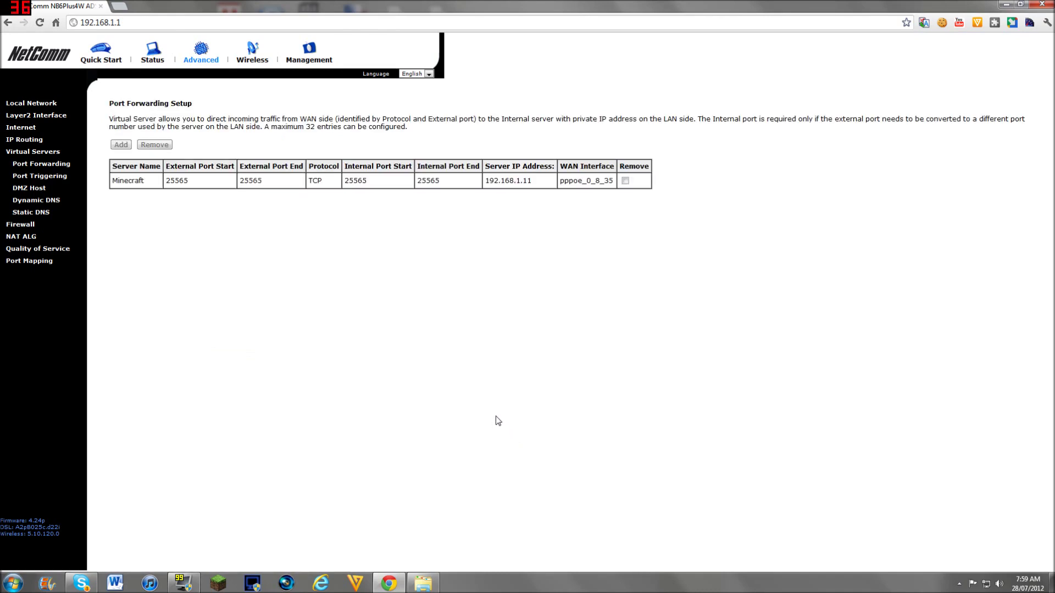
- Close the router tab and the developer tools panel
click(126, 8)
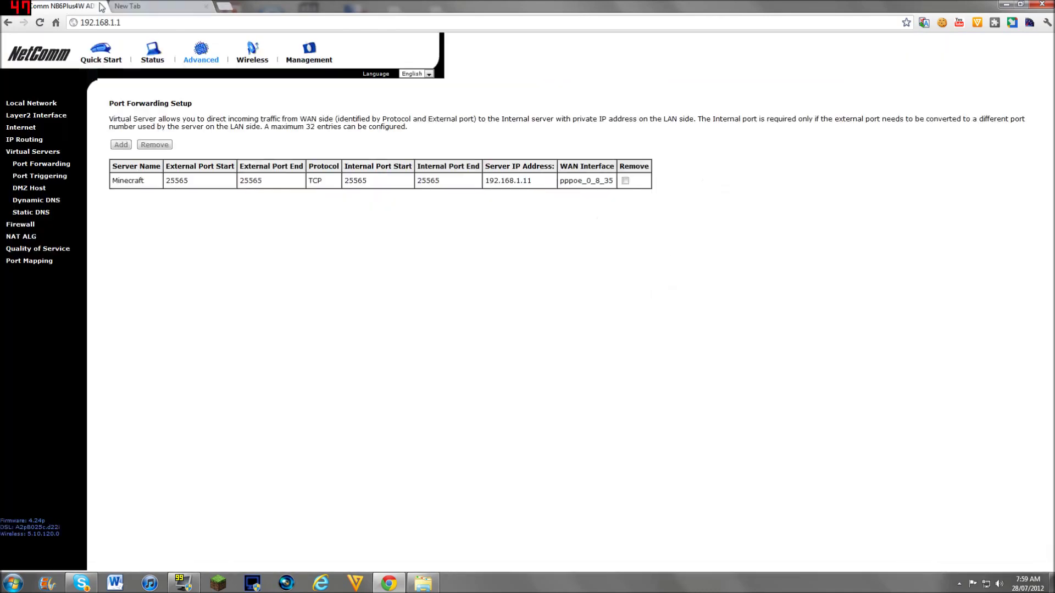
click(101, 6)
key(ctrl+shift+i)
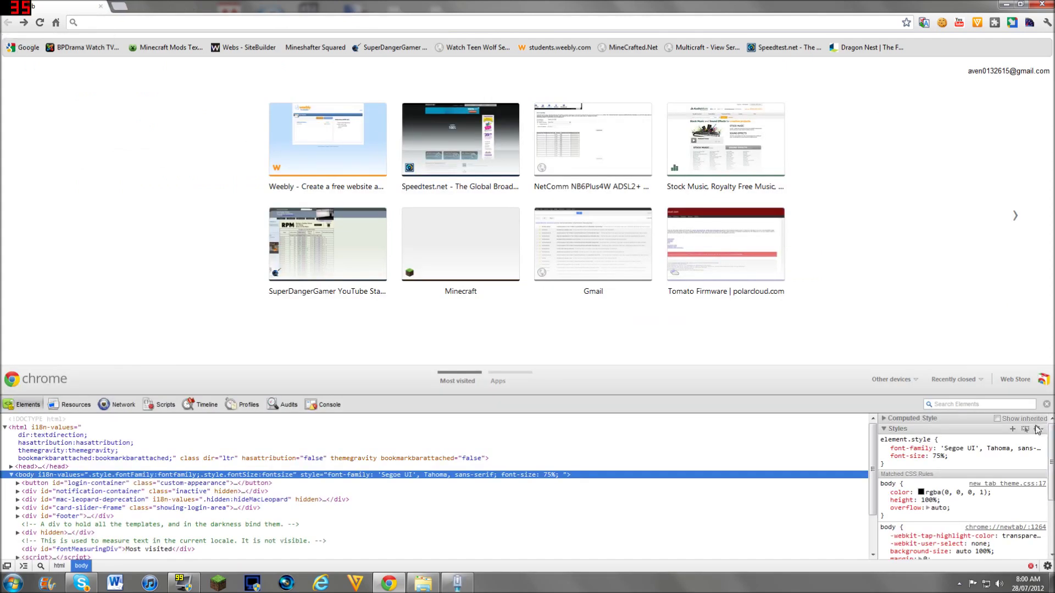
click(1047, 405)
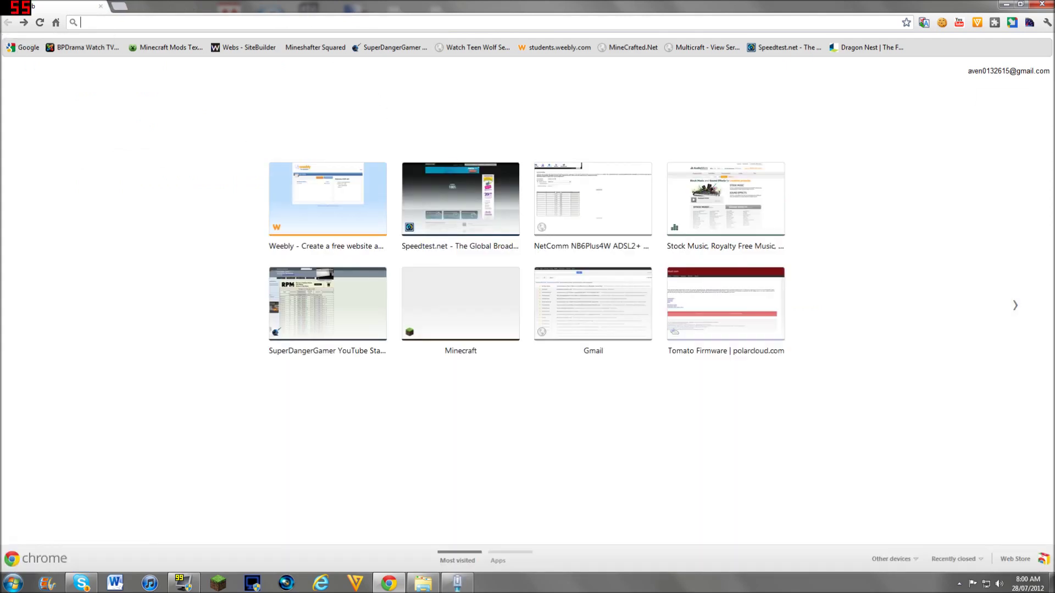
text(simple por)
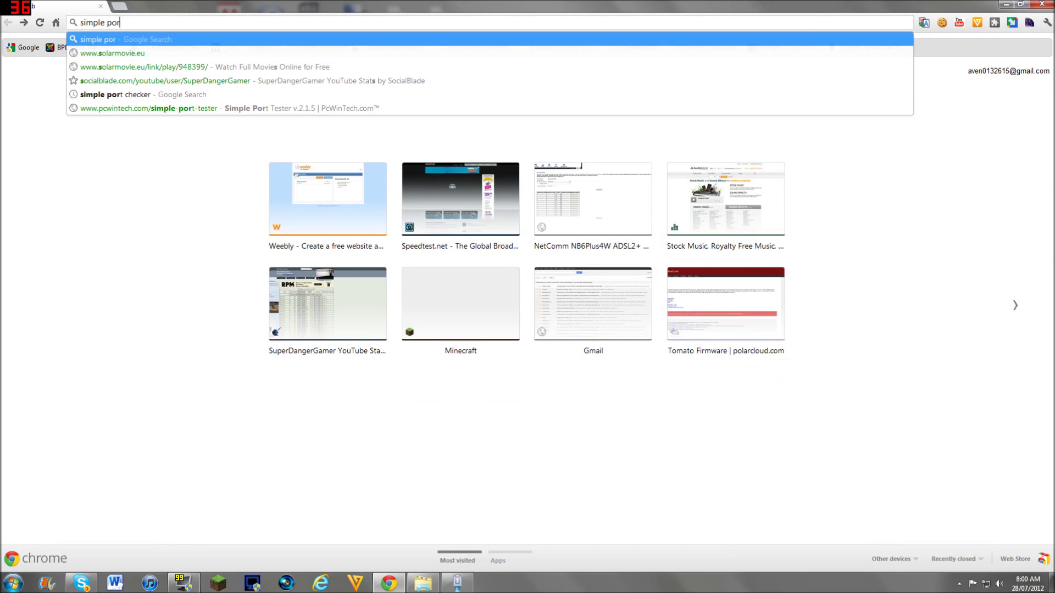
text(t checker)
- Search 'simple port checker' and download Simple Port Tester from MajorGeeks
key(Return)
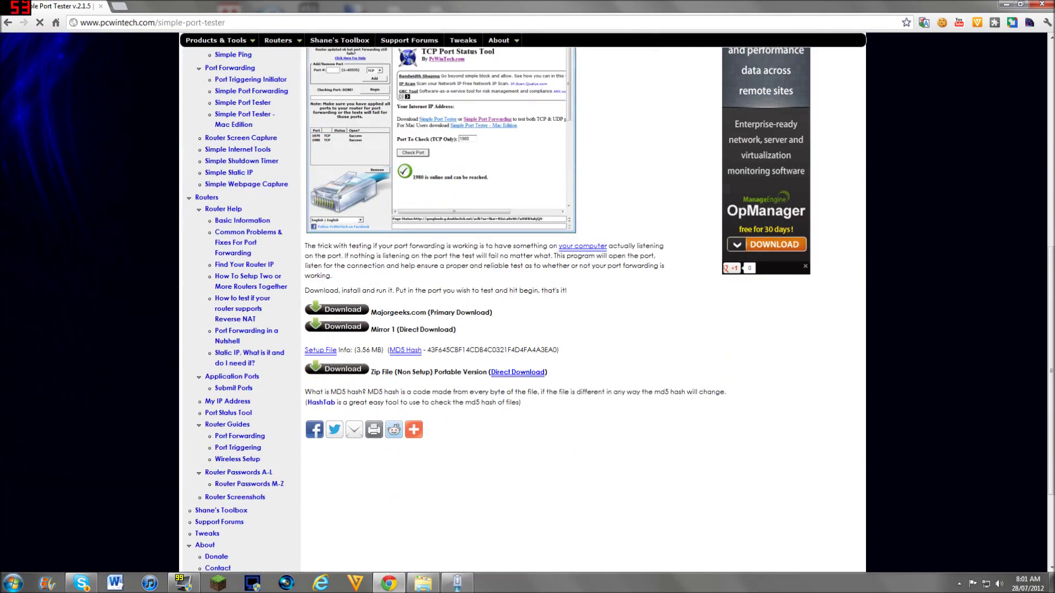
click(355, 312)
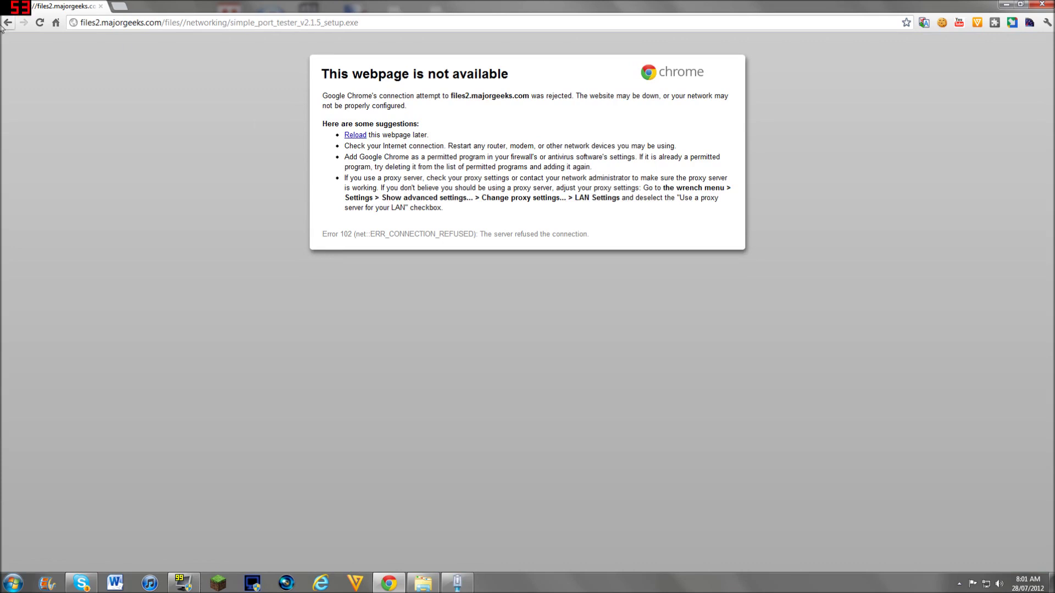
click(7, 22)
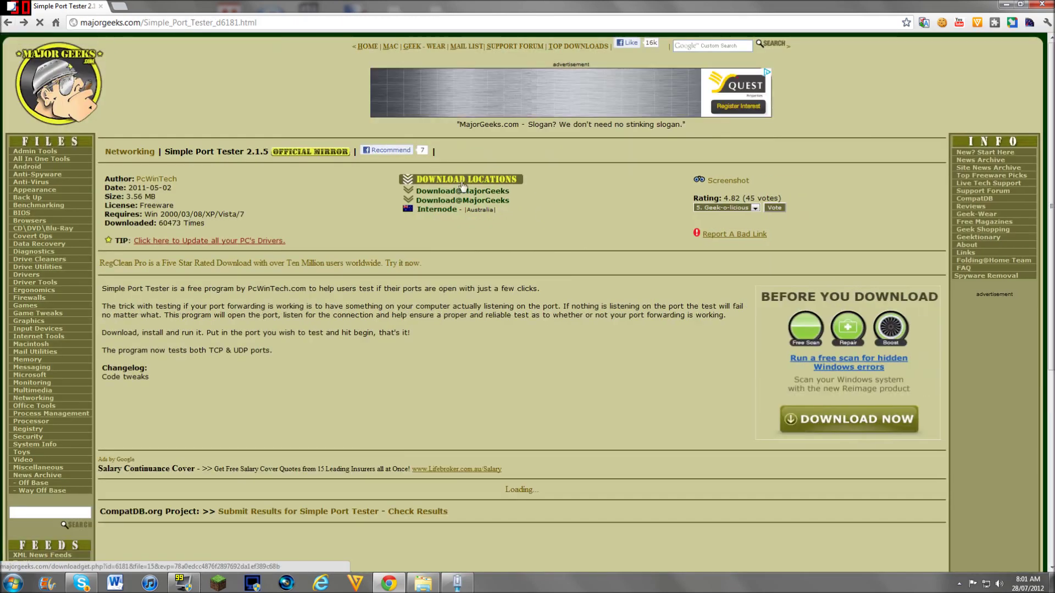
click(463, 188)
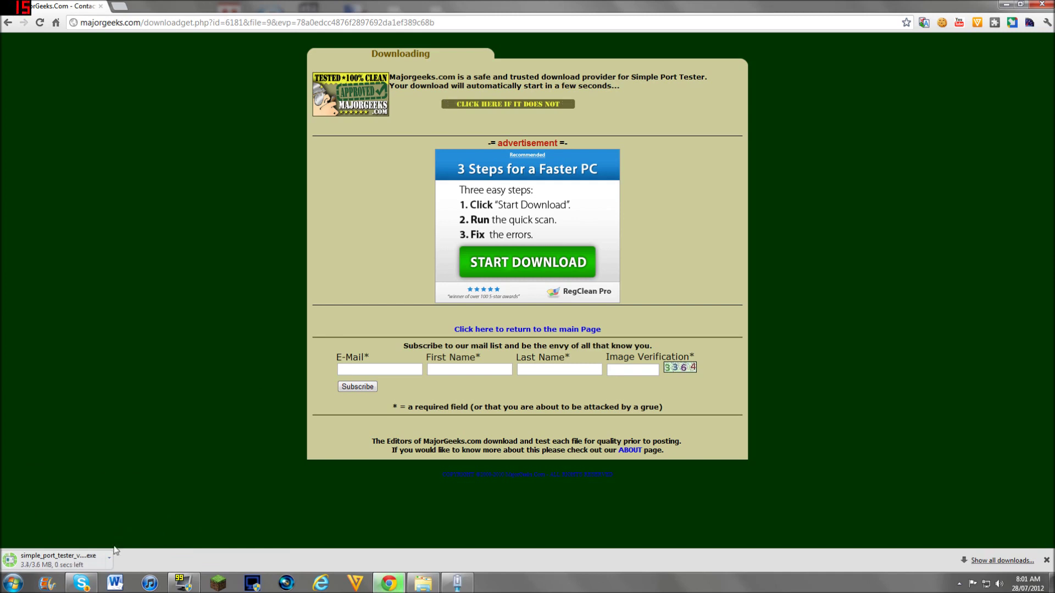
- Run the Simple Port Tester installer with default install and shortcut folders, then finish
click(77, 562)
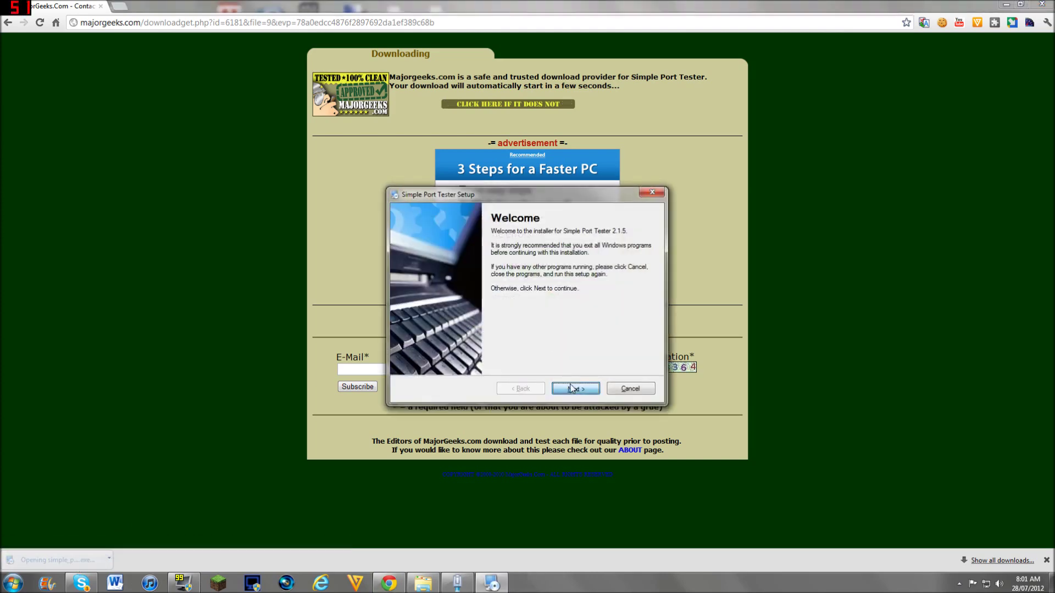
click(574, 388)
click(571, 391)
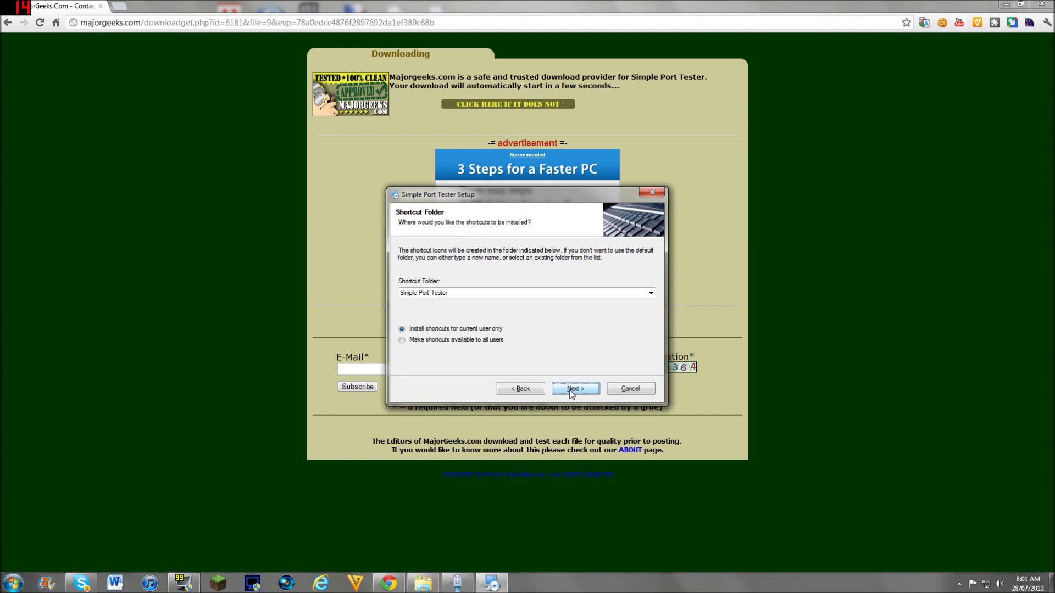
click(571, 391)
click(571, 392)
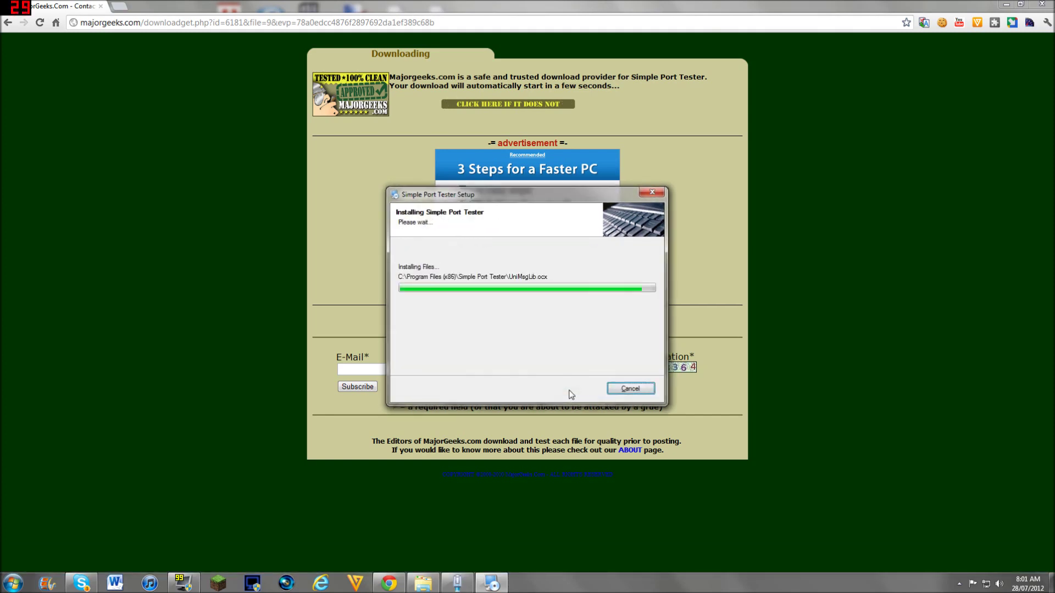
click(574, 393)
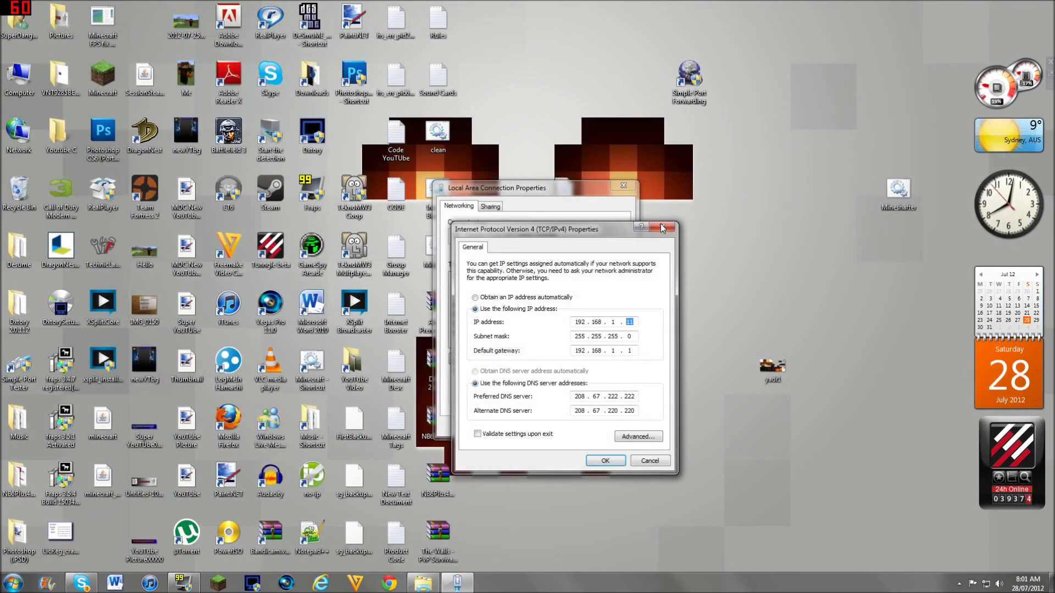
- Close the IPv4 and local connection properties dialogs and launch Simple Port Tester
click(666, 187)
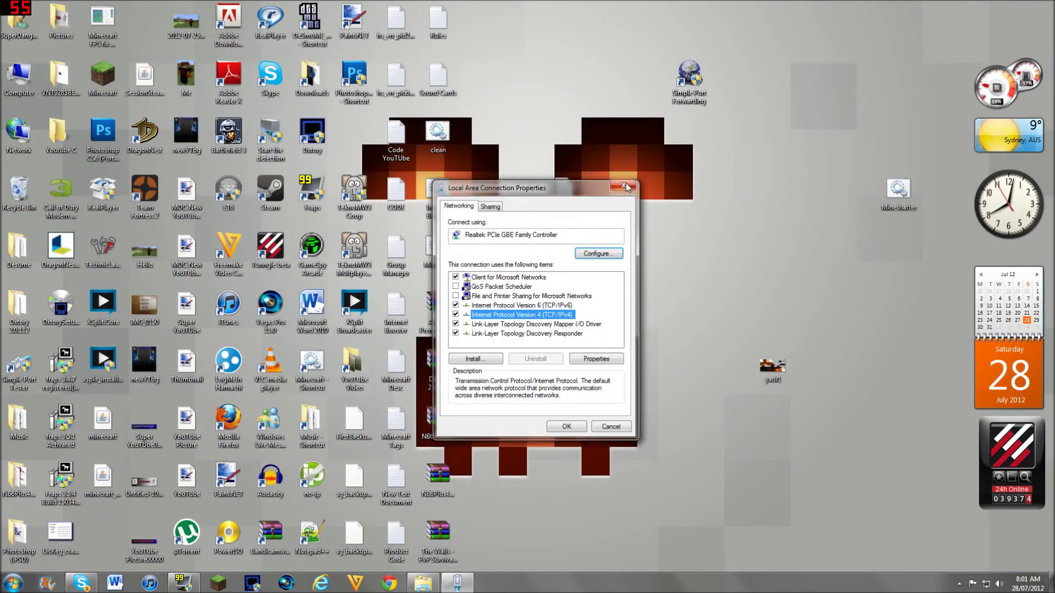
click(625, 187)
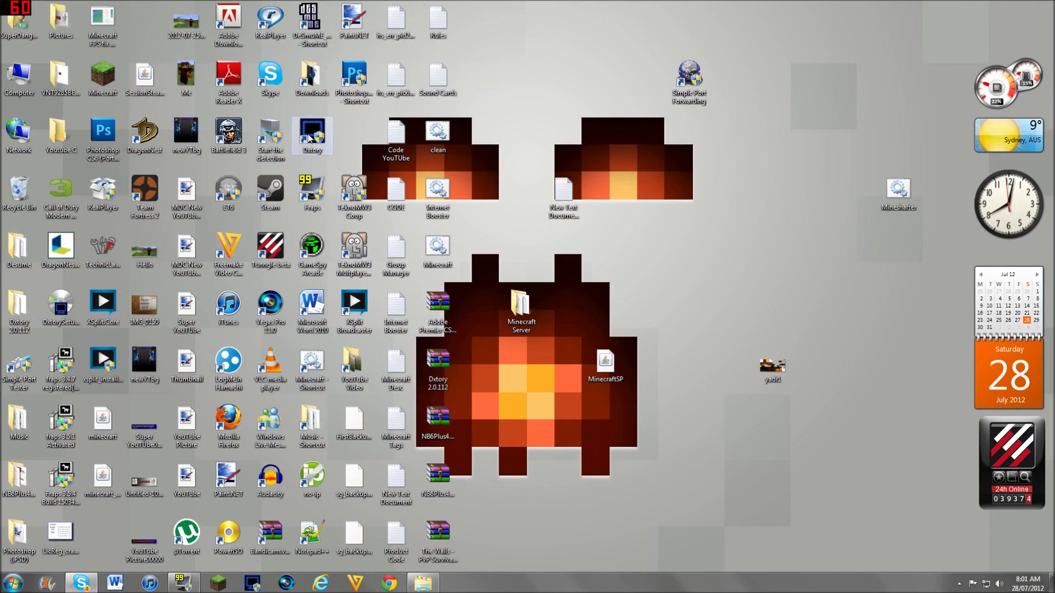
click(13, 582)
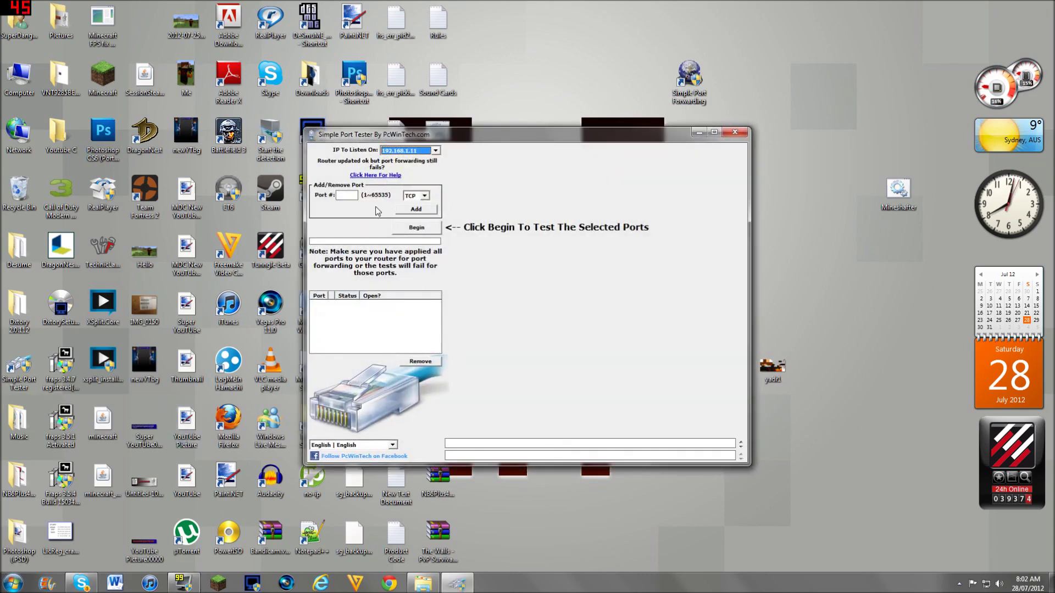
- Add TCP port 25565 to the test list and run it, getting Success
key(Tab)
text(5)
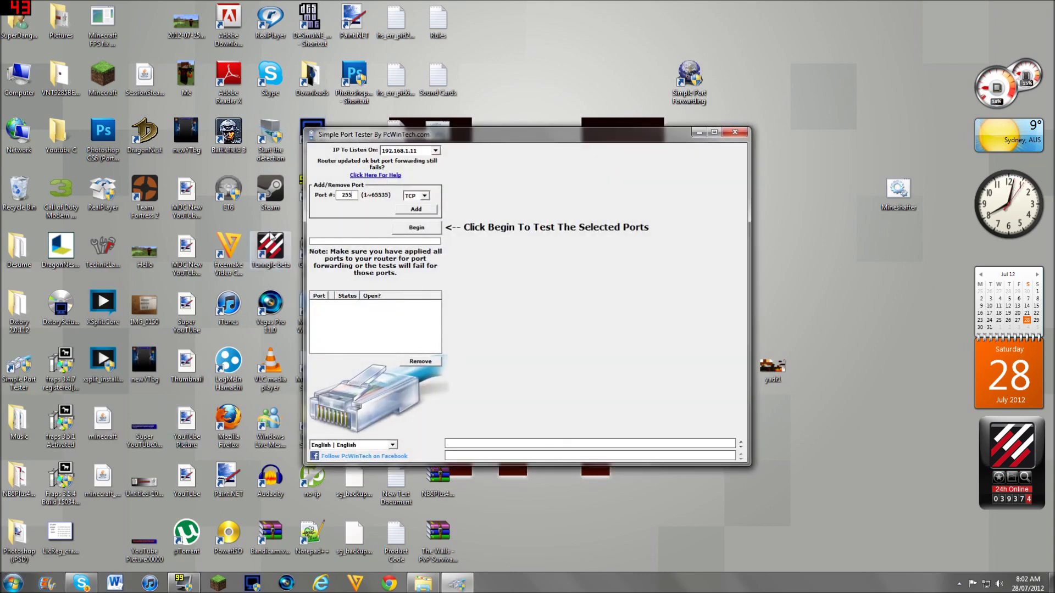
text(565)
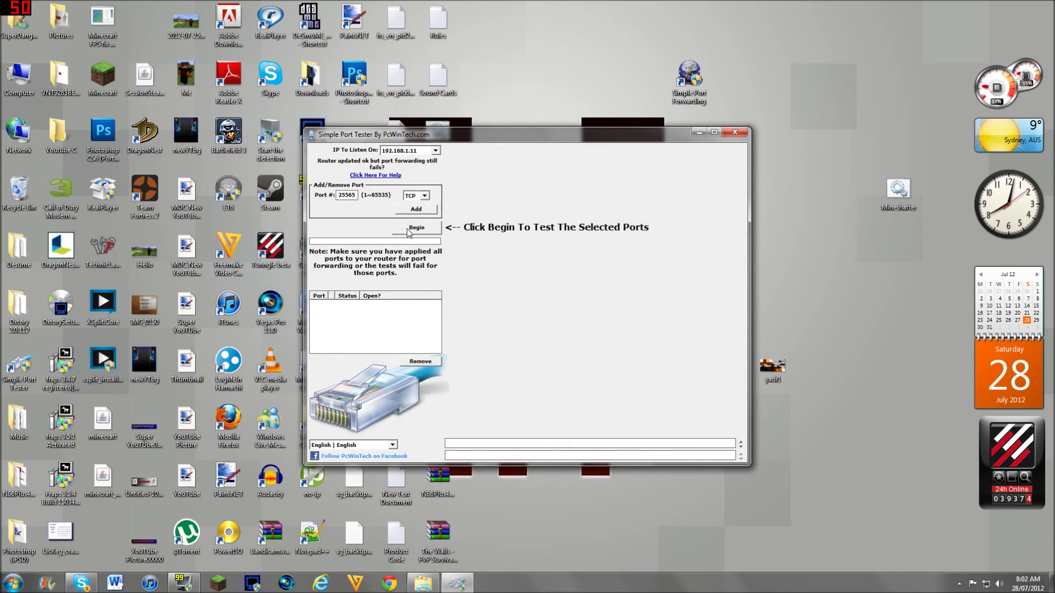
click(412, 231)
click(622, 328)
click(414, 210)
click(422, 234)
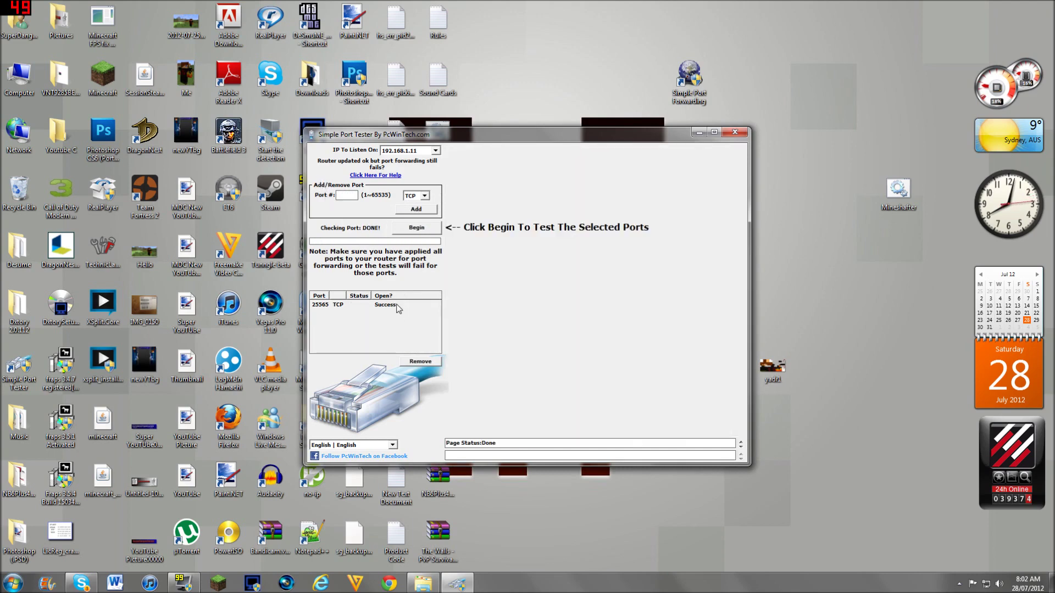
click(397, 305)
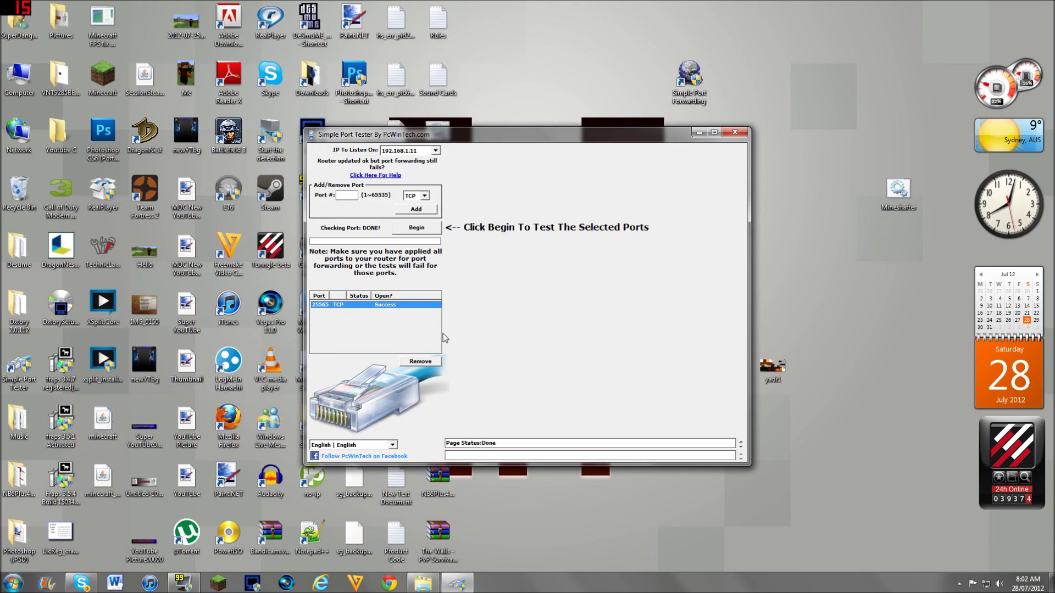
click(739, 134)
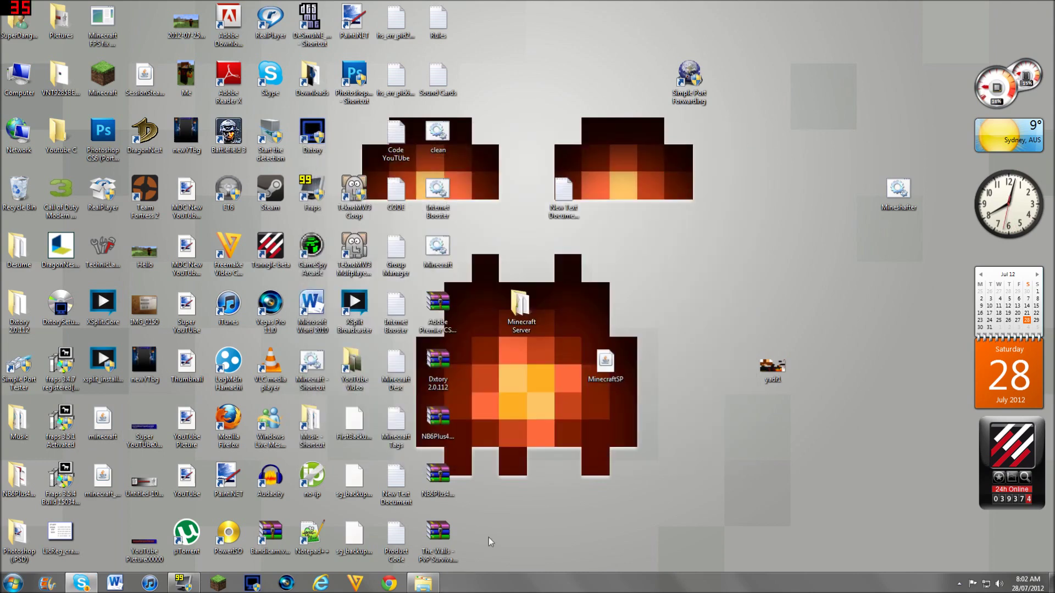
click(389, 583)
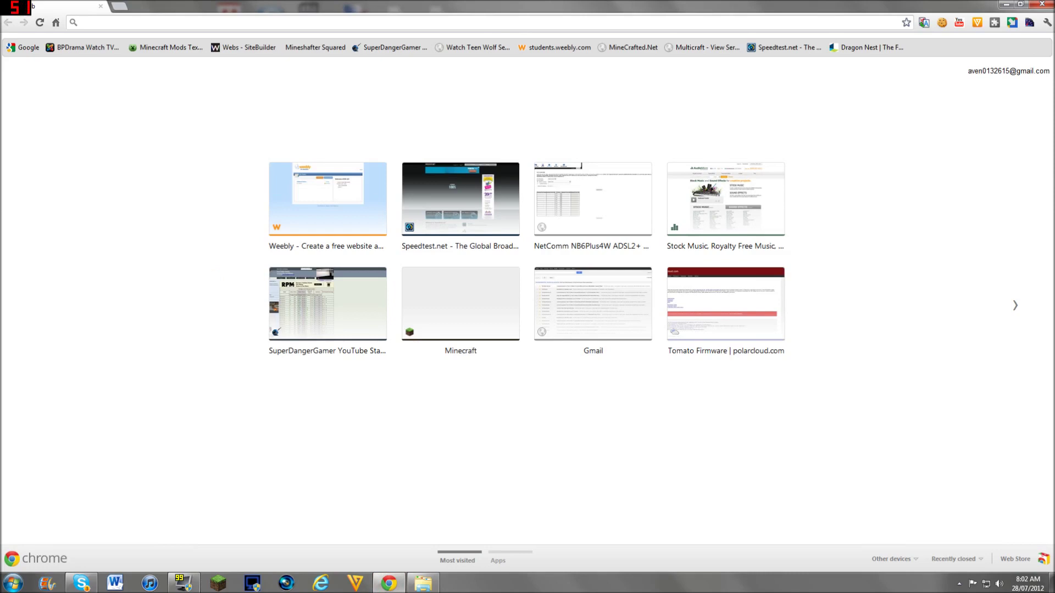
text(what is my)
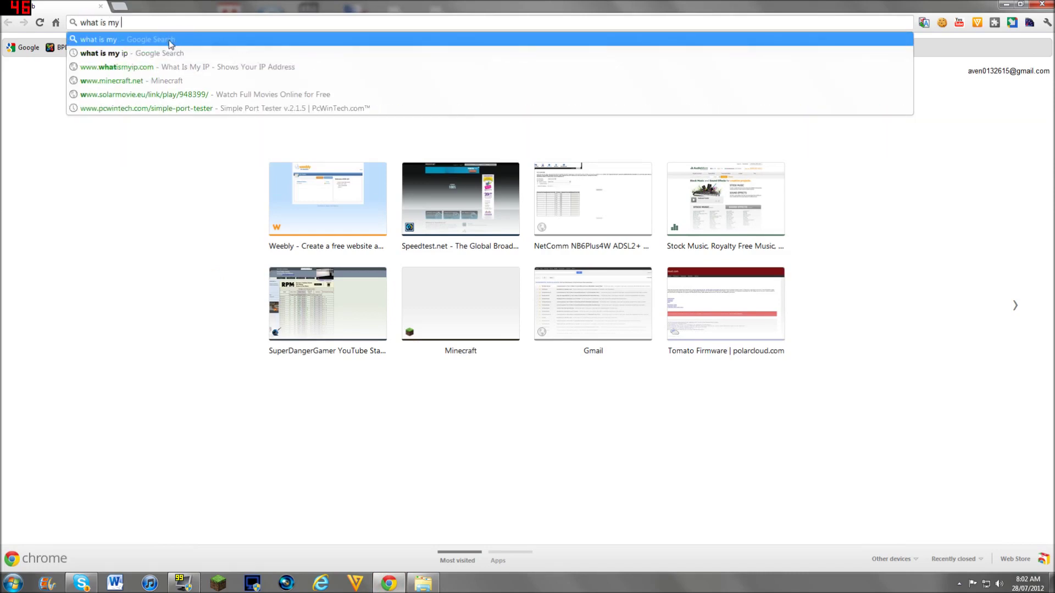
text( ip)
key(Return)
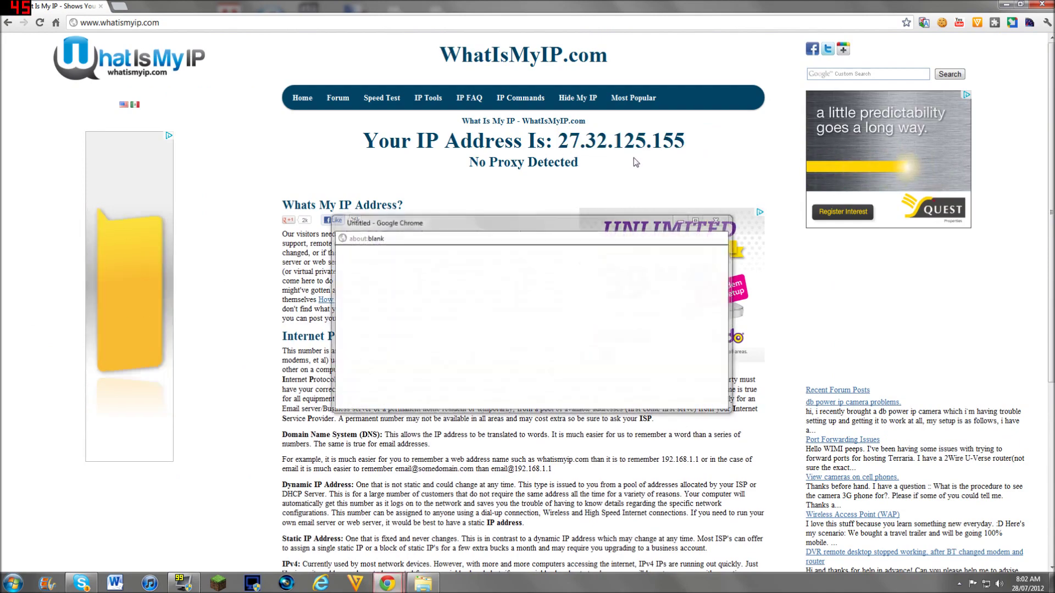
click(423, 584)
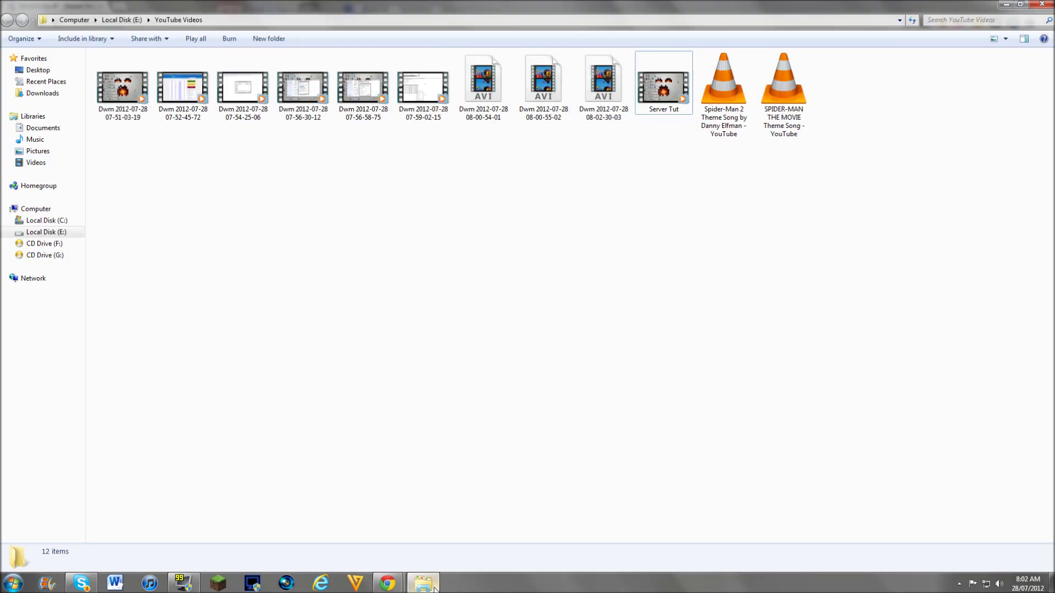
mouse_move(388, 584)
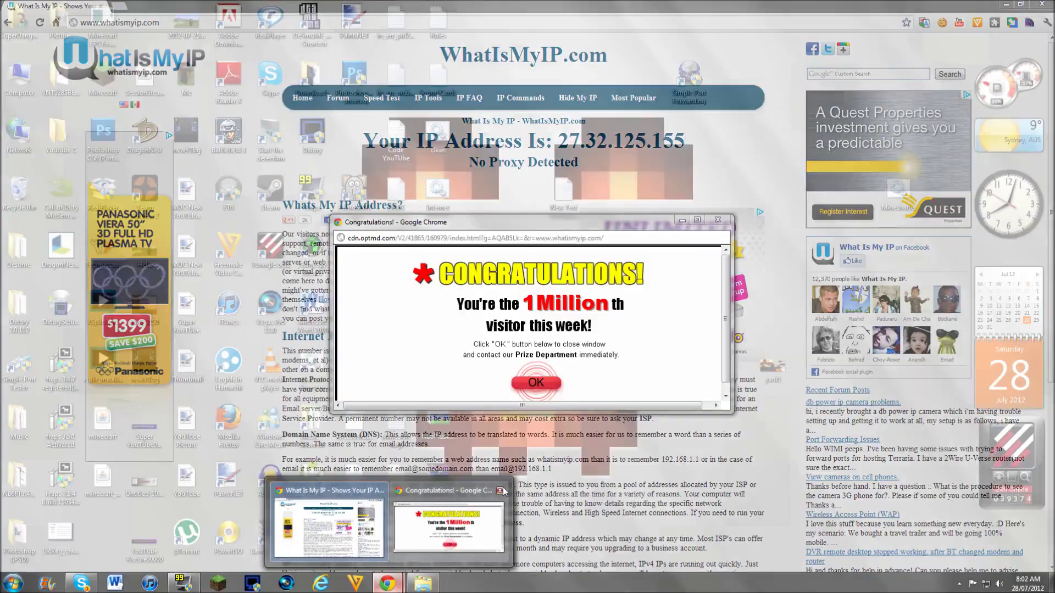
click(500, 490)
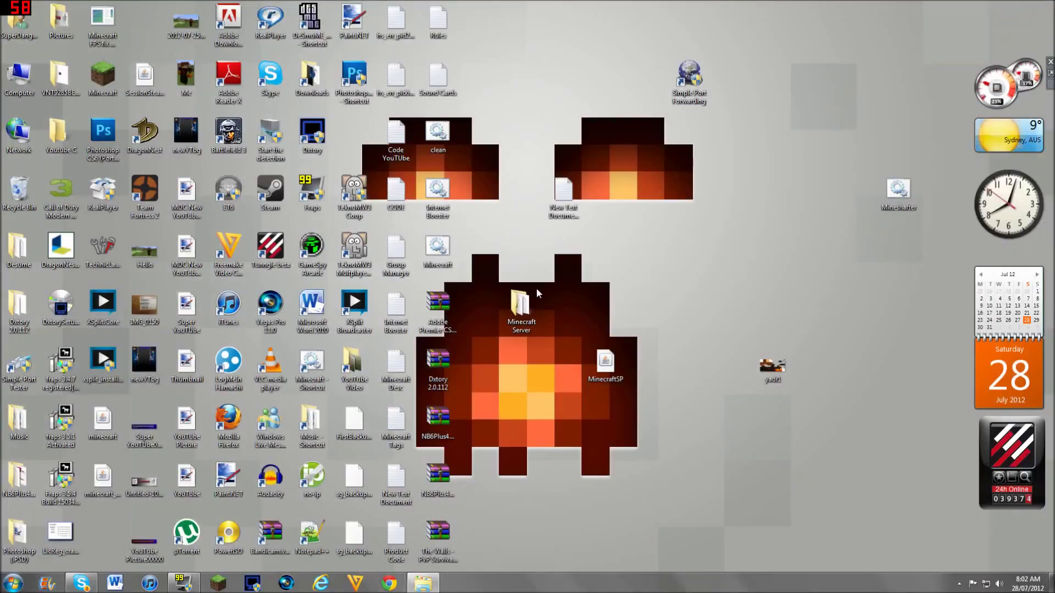
click(13, 583)
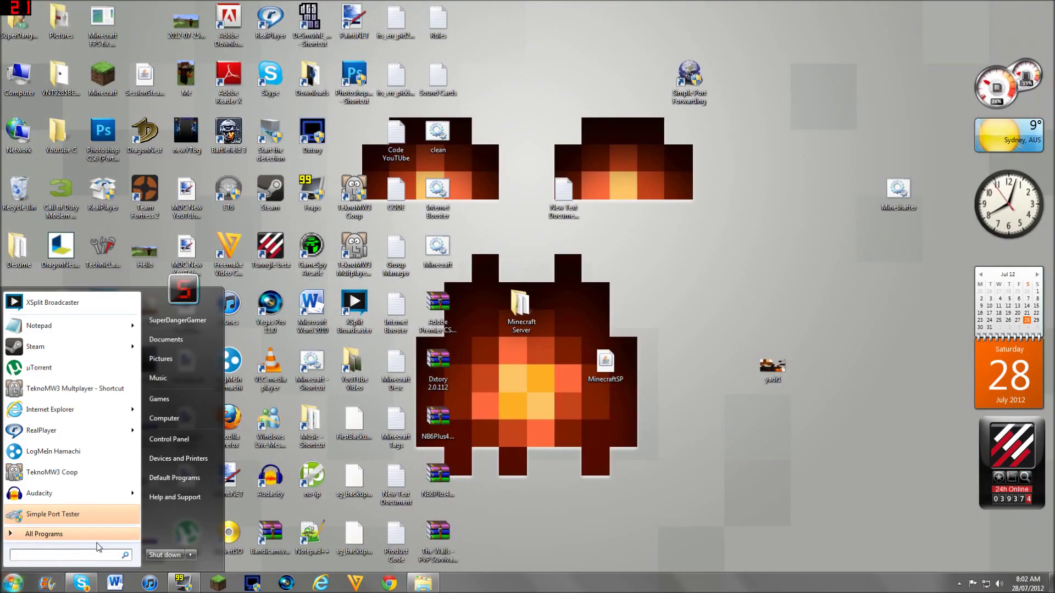
- Open the wired connection's IPv4 settings and confirm them with OK, past the gateway warning
click(988, 586)
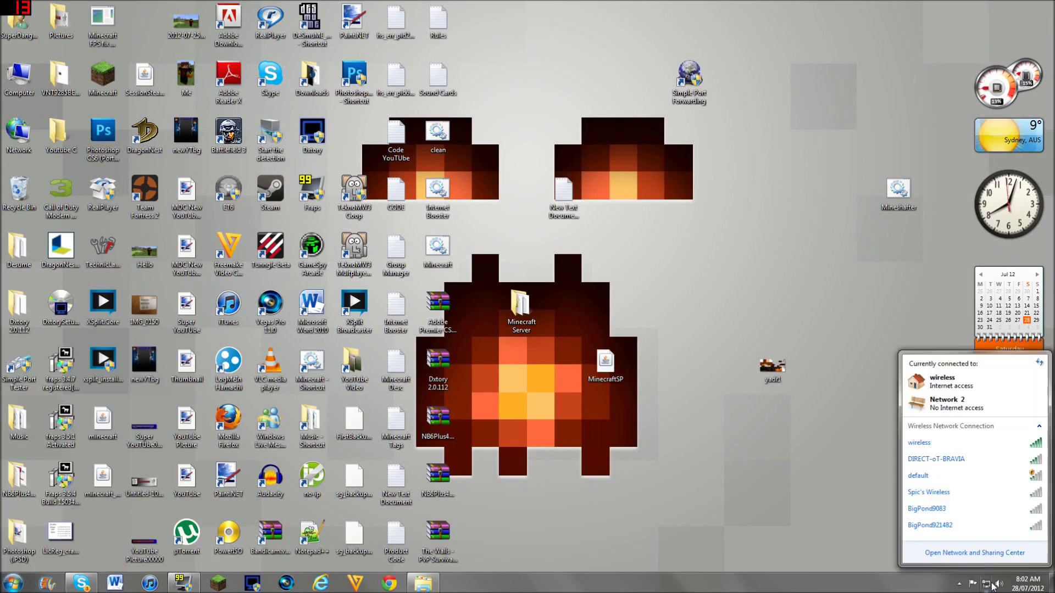
click(974, 553)
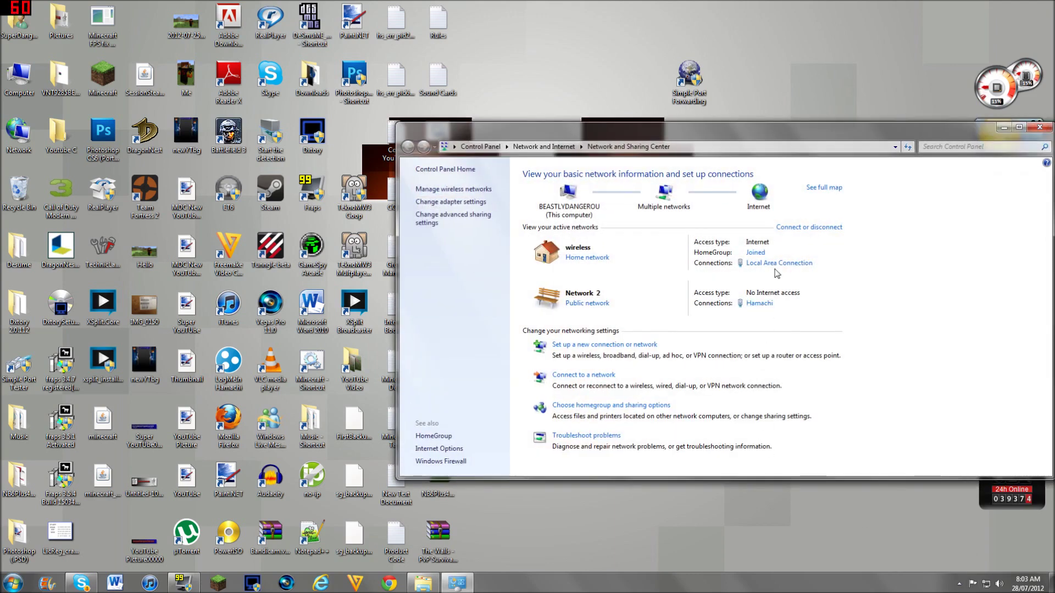
click(776, 264)
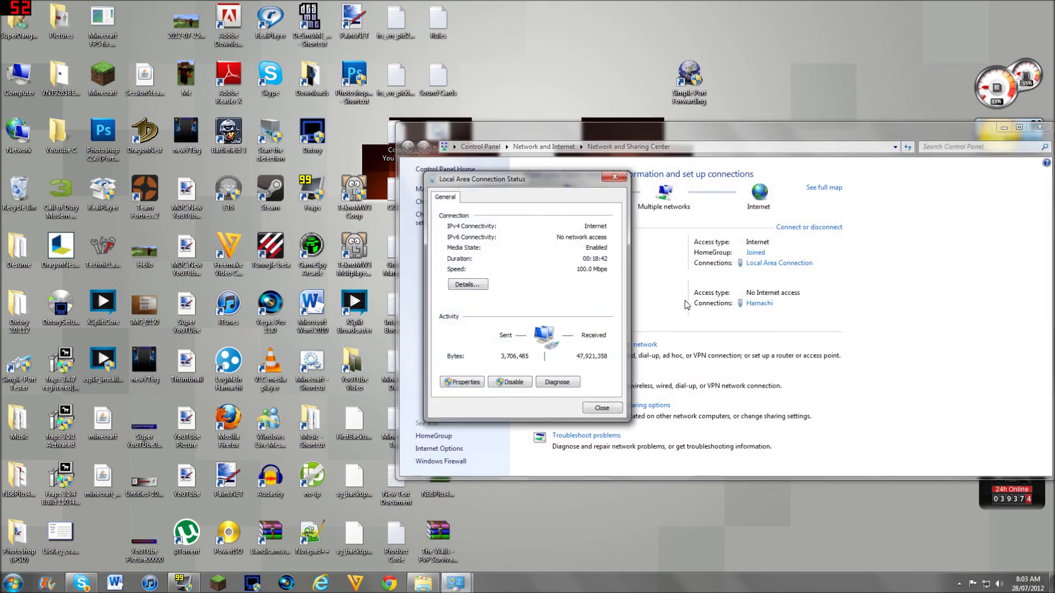
click(465, 383)
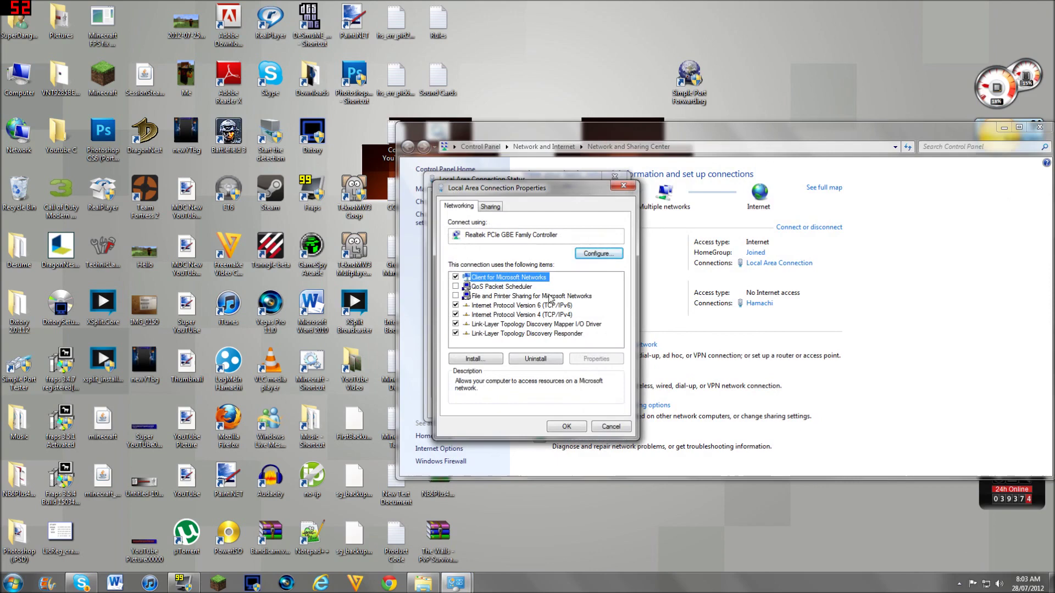
double_click(518, 316)
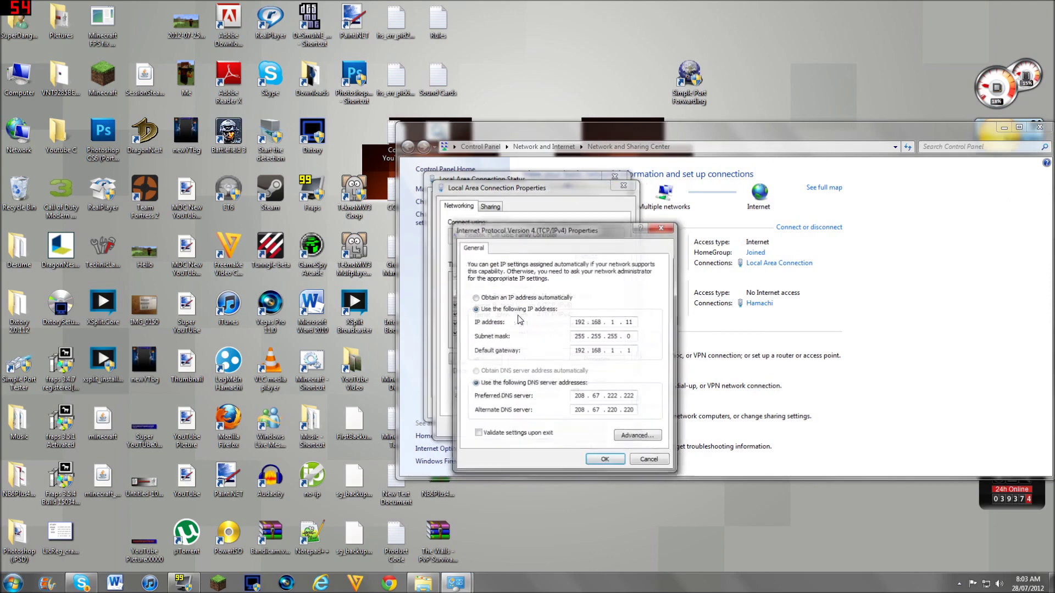
click(607, 461)
click(635, 344)
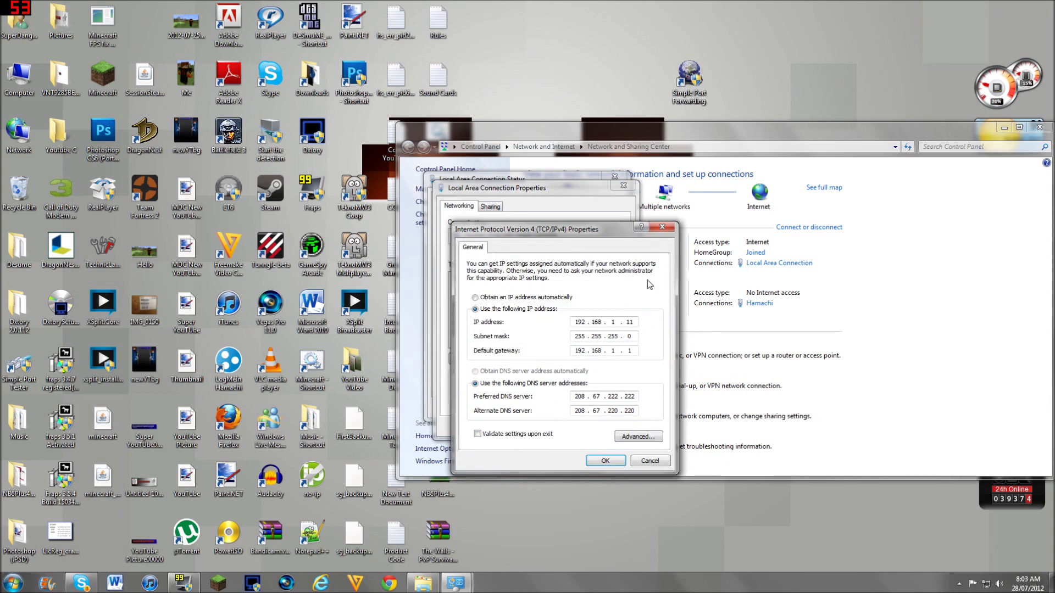
click(664, 227)
click(624, 183)
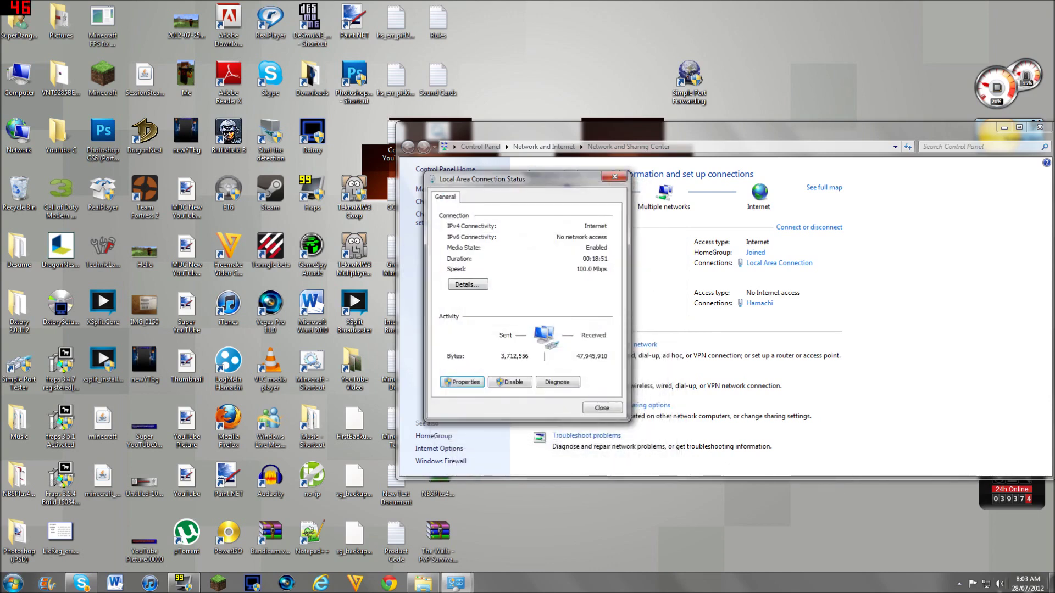
- Recheck the 192.168.1.11 and OpenDNS settings, then close all network windows
click(986, 585)
click(977, 555)
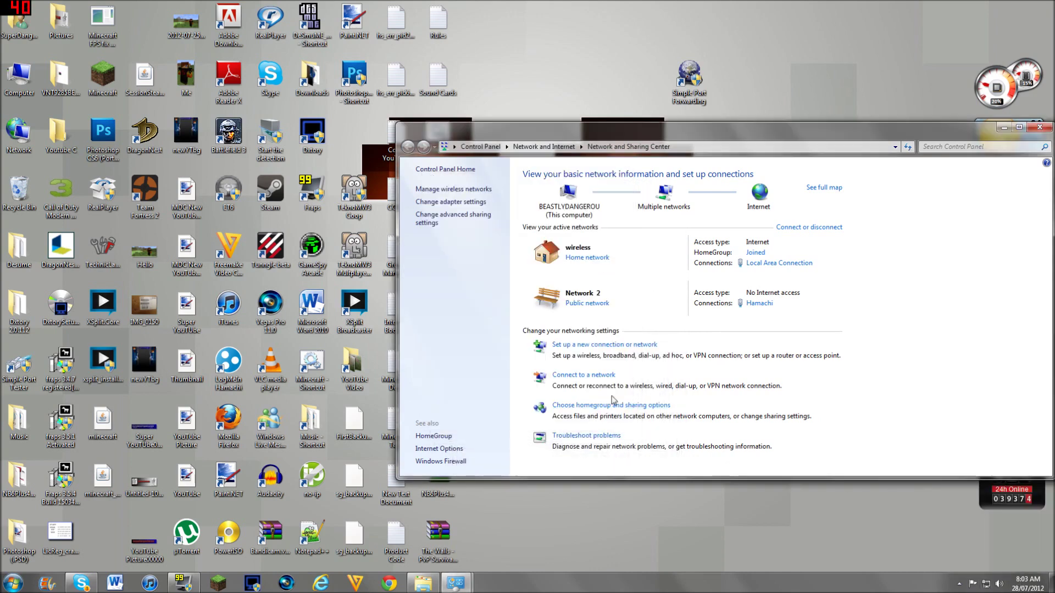
click(776, 264)
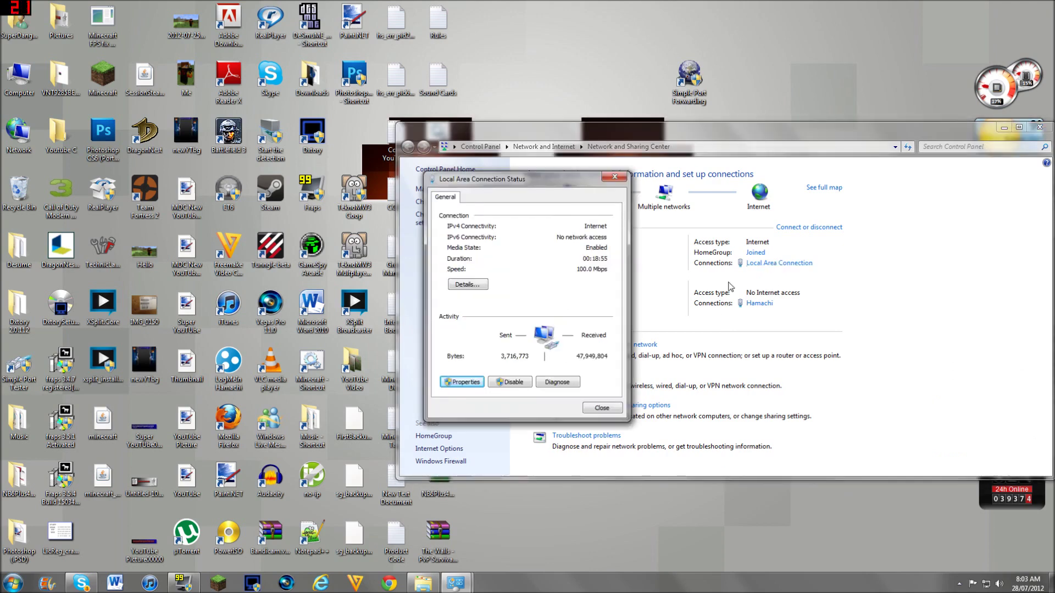
click(462, 379)
double_click(523, 315)
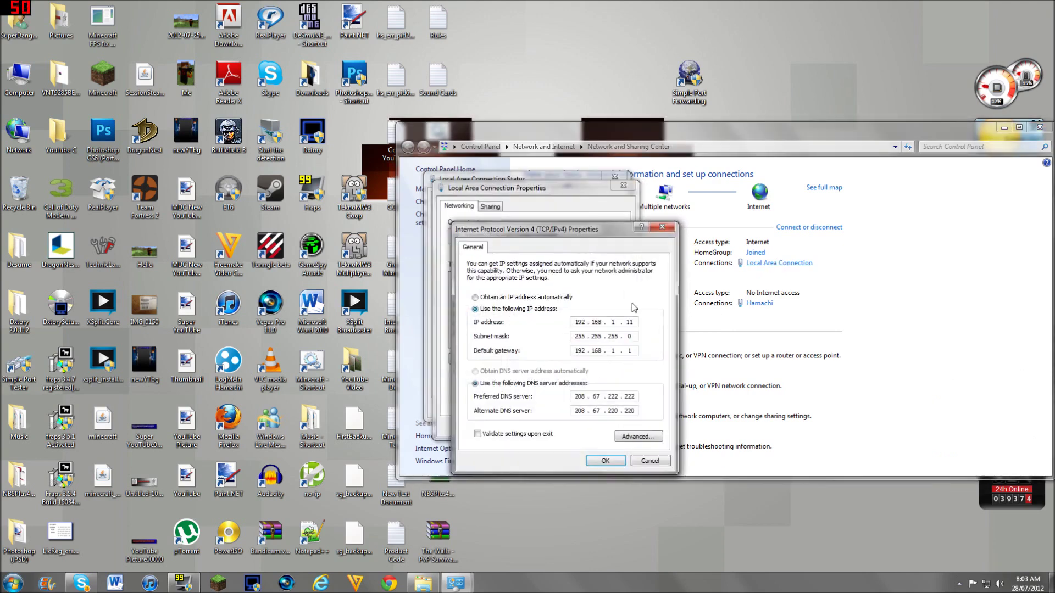
click(662, 227)
click(623, 185)
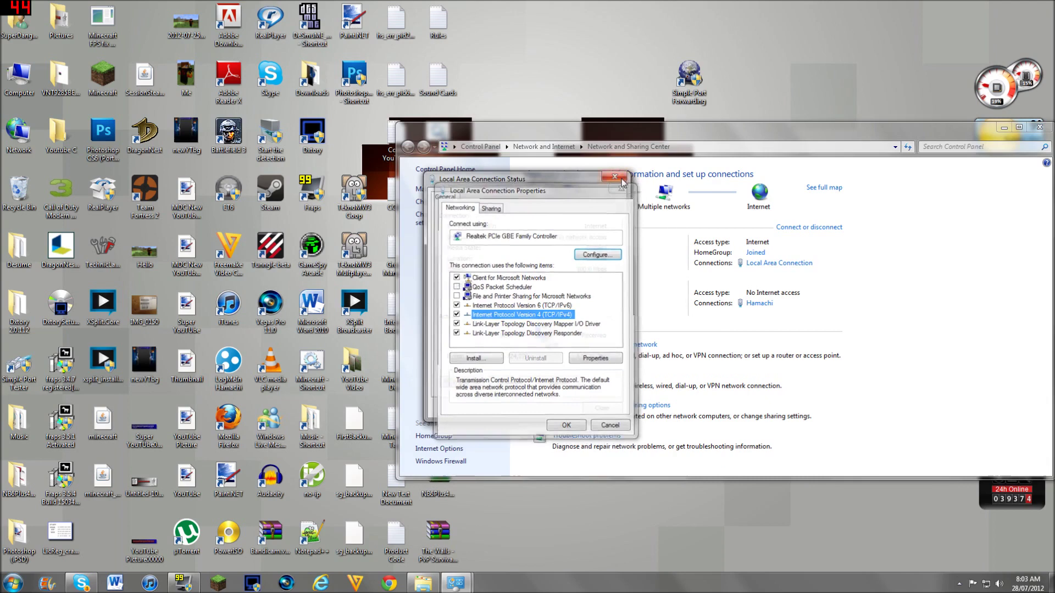
click(1040, 128)
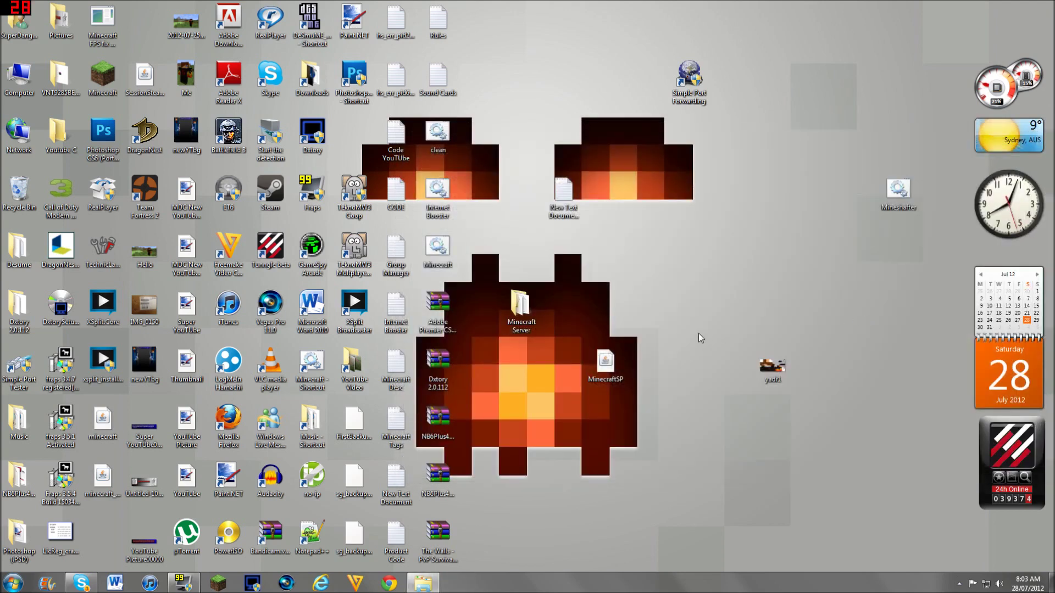
- Launch the Minecraft server with run.bat and minimize its console window
double_click(521, 309)
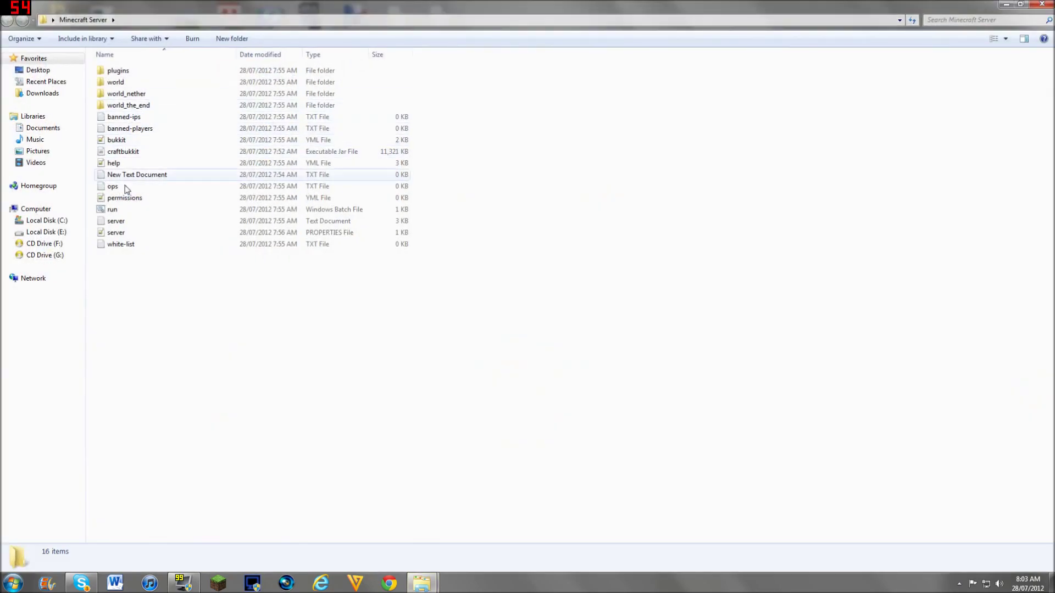
double_click(120, 210)
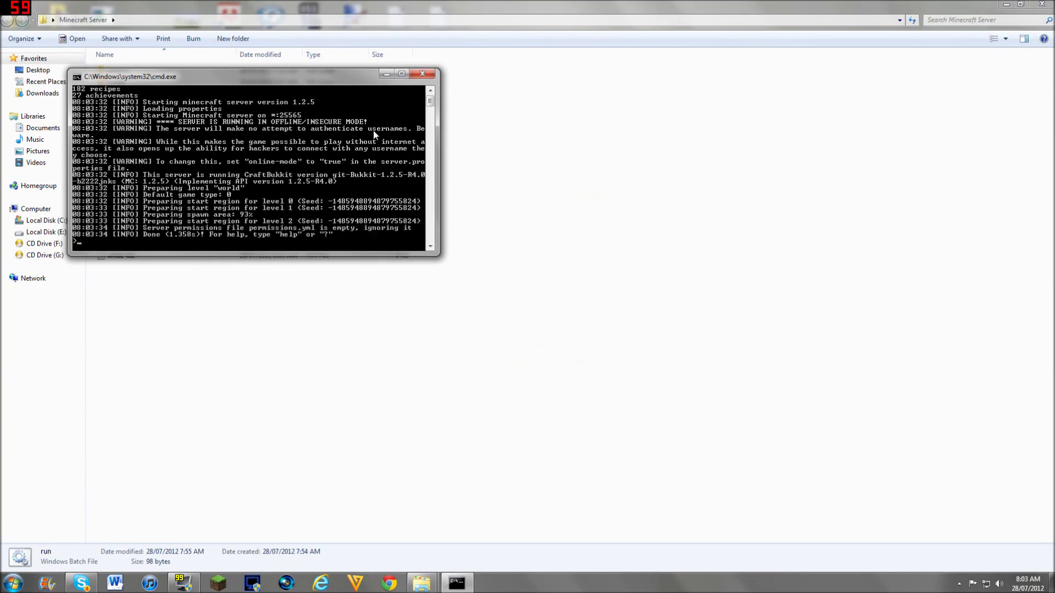
click(386, 75)
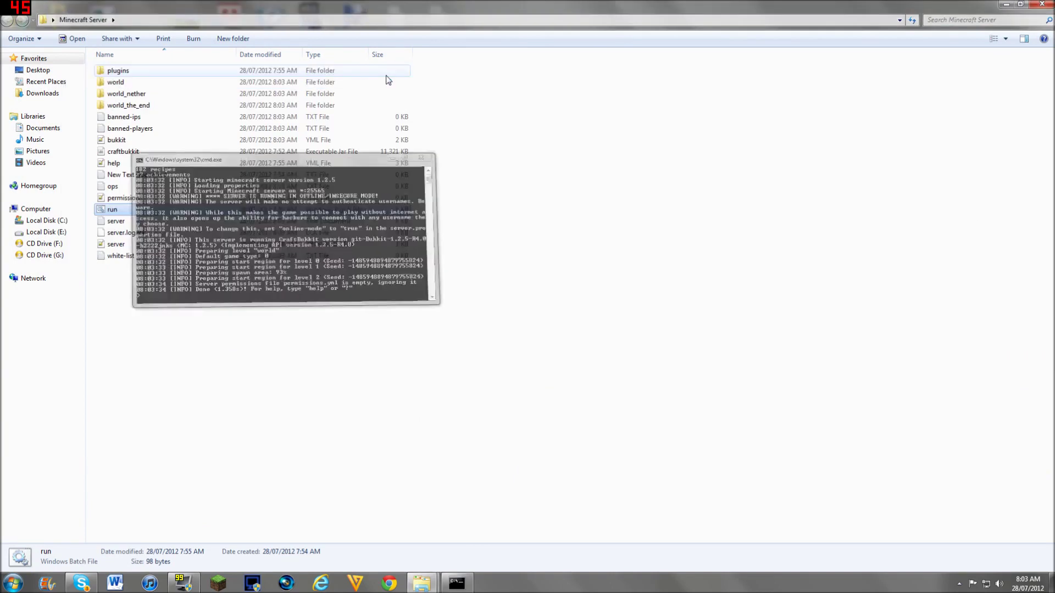
- Open the empty plugins folder and rearrange the windows on screen
double_click(217, 72)
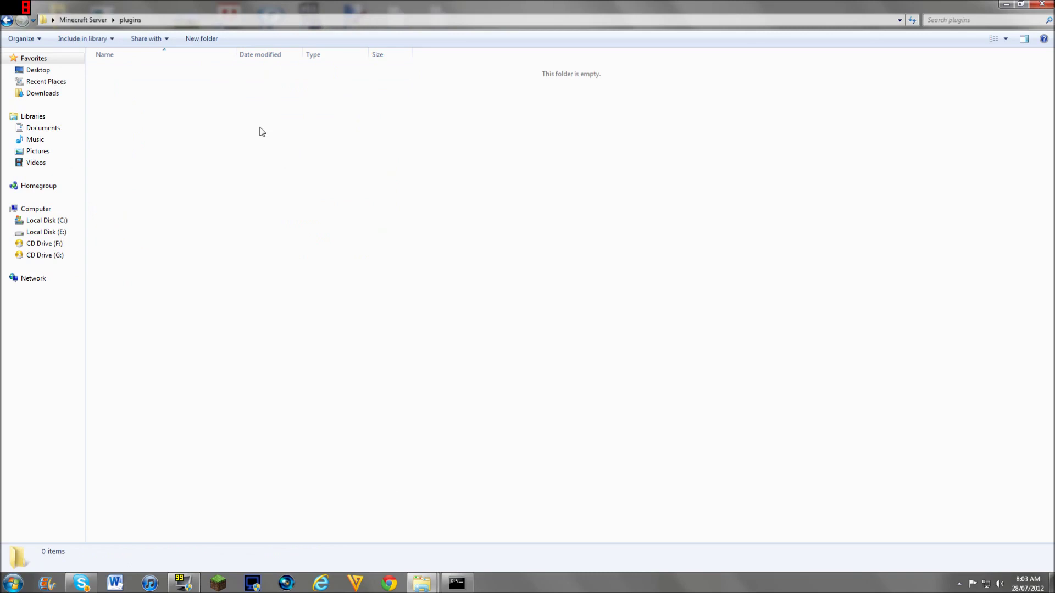
drag(260, 129, 455, 295)
drag(368, 296, 705, 507)
mouse_move(923, 510)
mouse_down()
mouse_move(473, 293)
mouse_move(286, 55)
mouse_move(629, 227)
mouse_up()
drag(805, 217, 108, 43)
- Bring back the server console and start Minecraft from the alternative launcher
key(super+d)
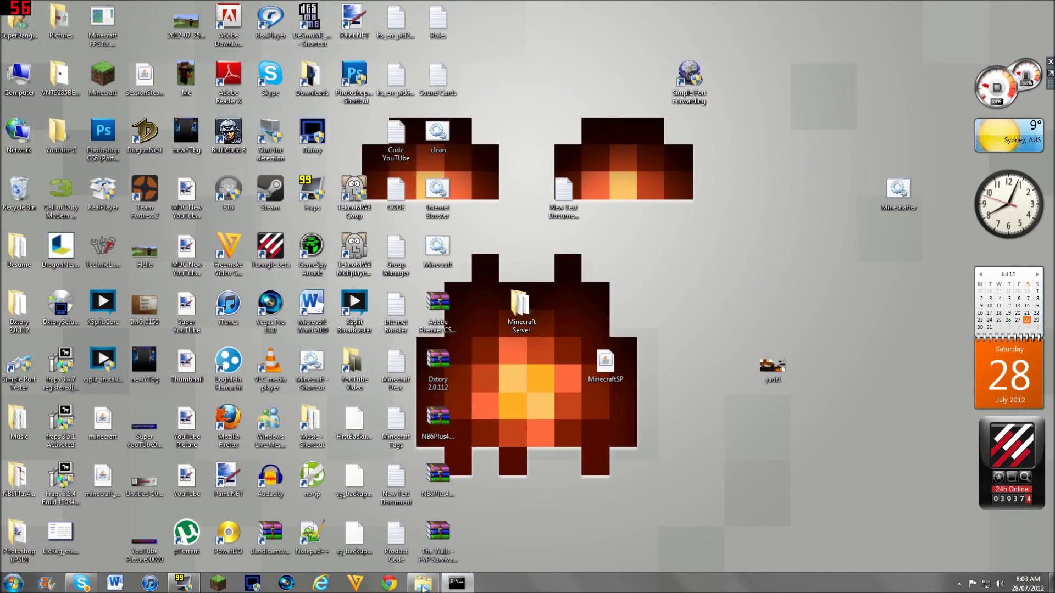
key(super+d)
key(super+d)
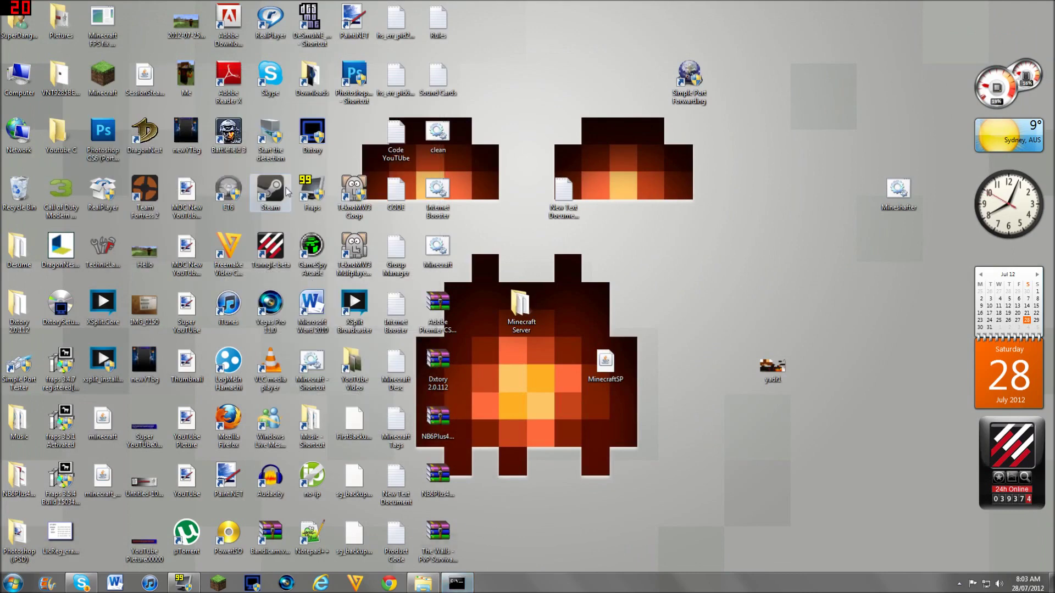
double_click(450, 266)
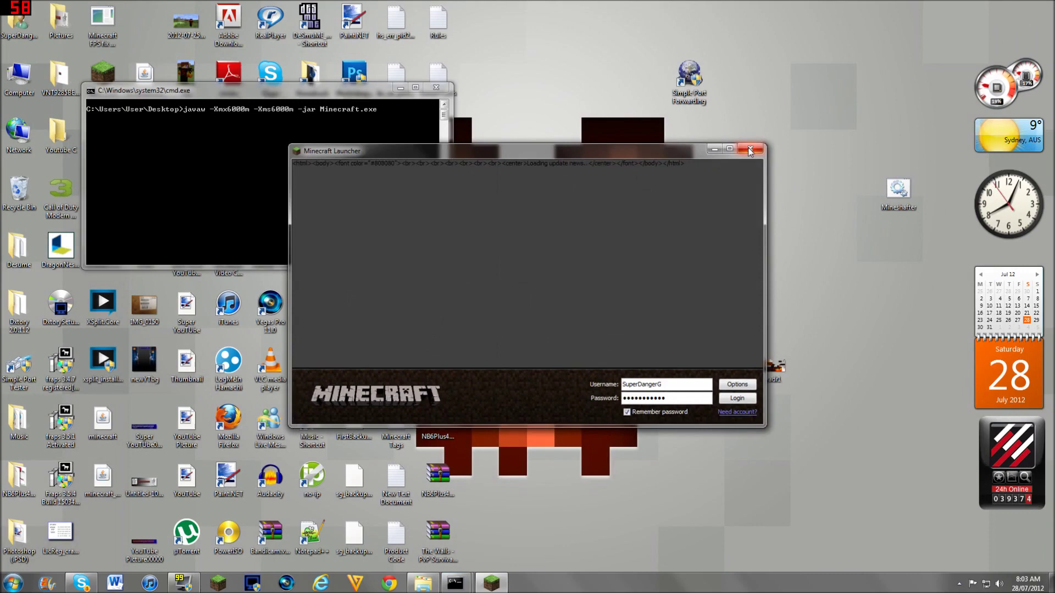
click(749, 151)
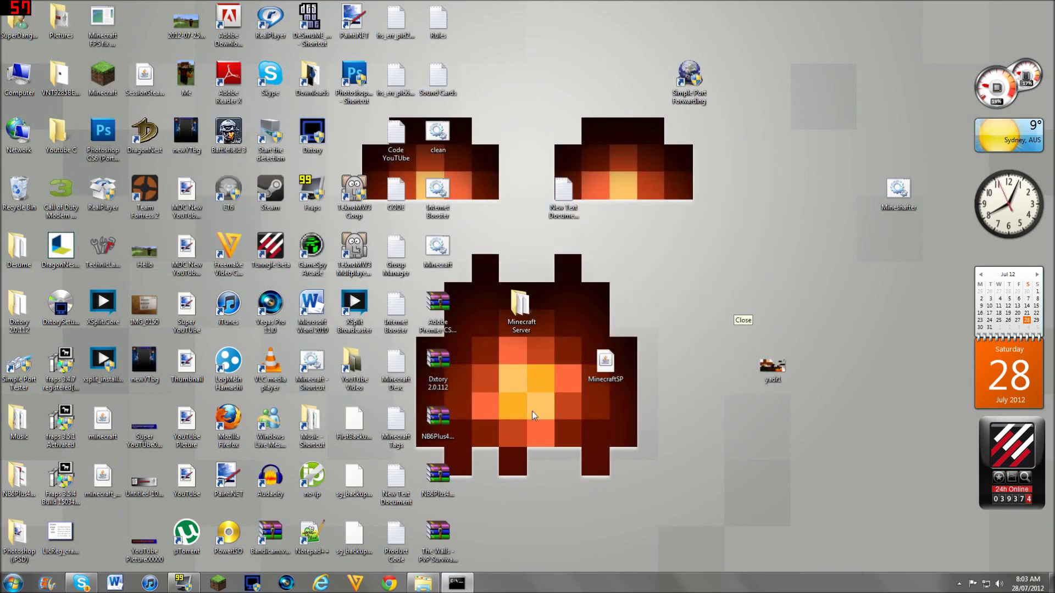
double_click(607, 366)
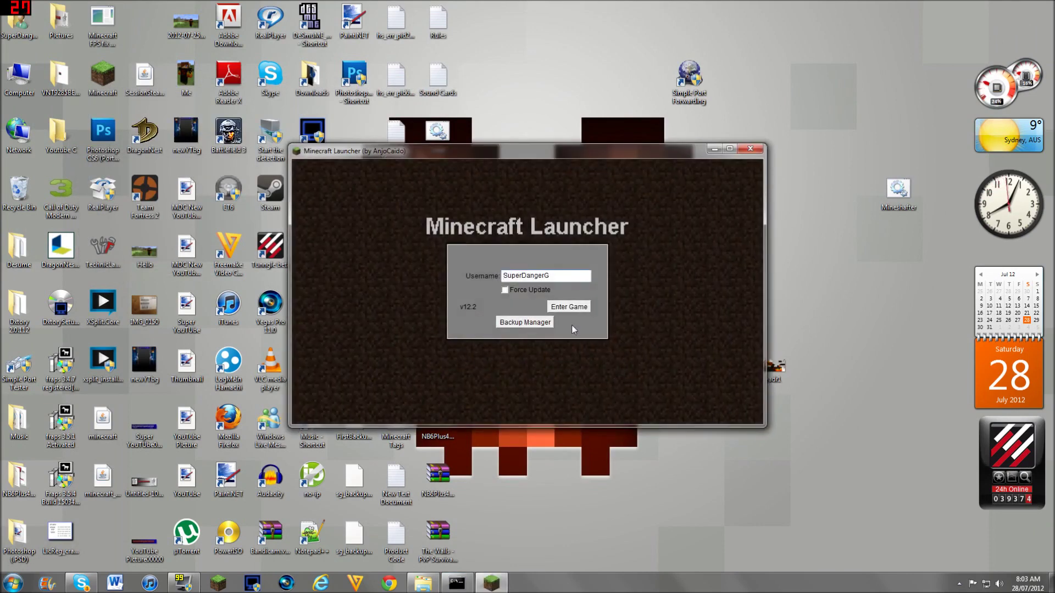
click(570, 307)
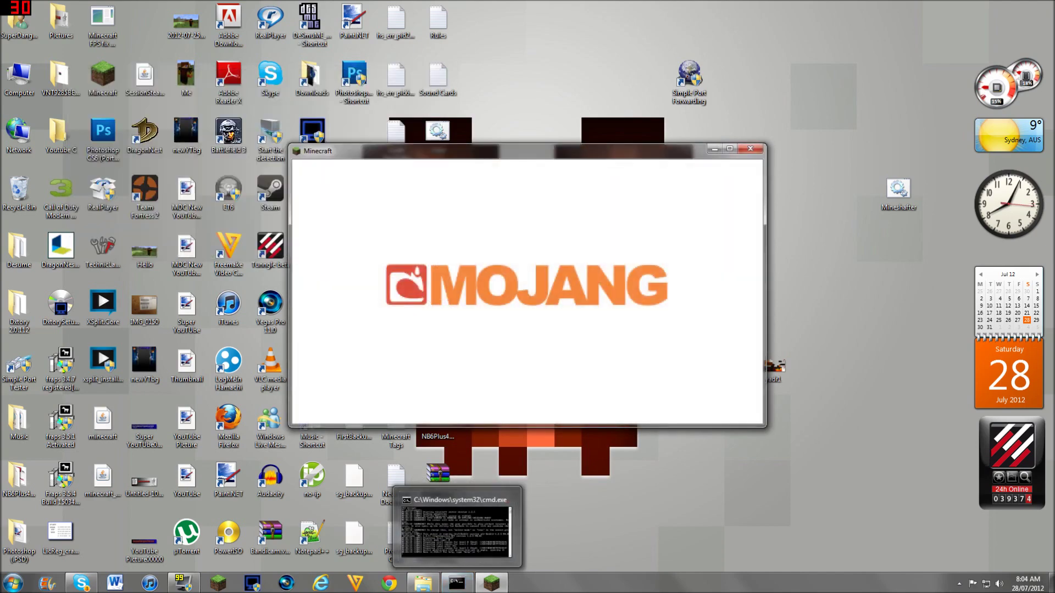
- Maximize the game, open Multiplayer, and inspect the localhost server entry's details
click(730, 149)
click(452, 290)
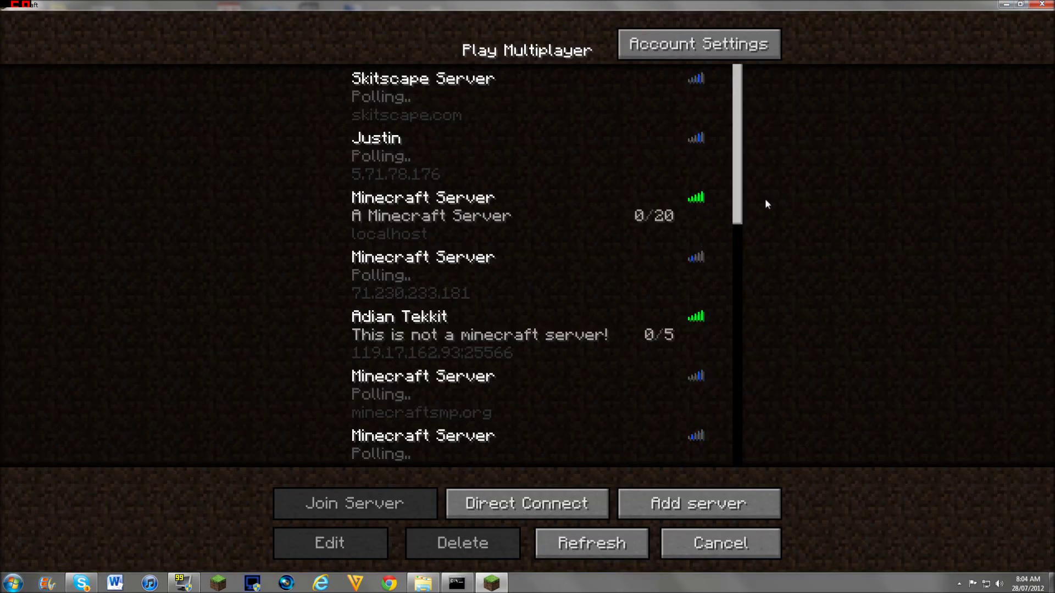
drag(735, 175, 722, 507)
click(721, 504)
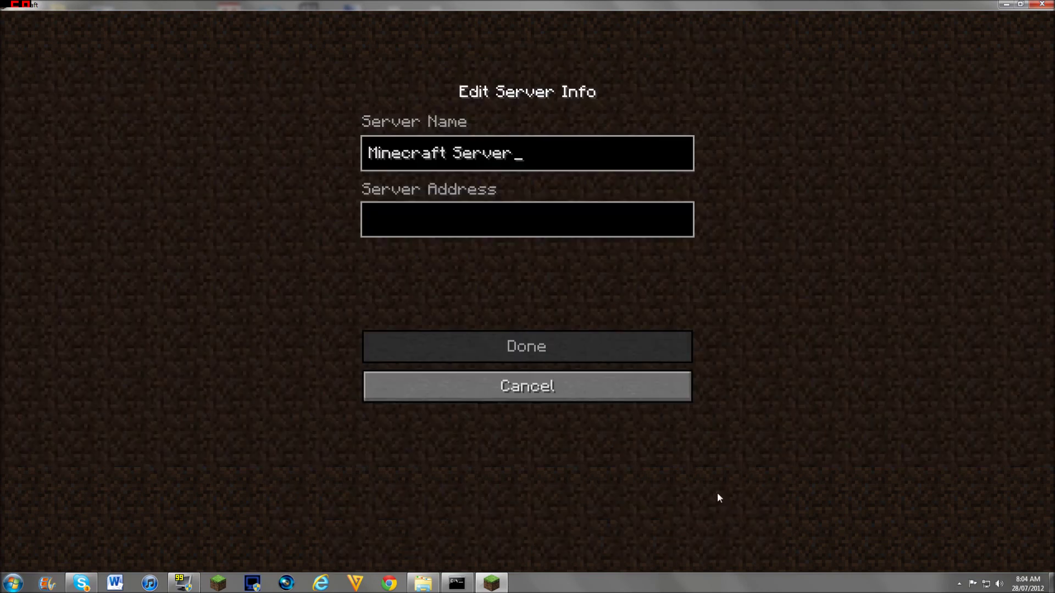
click(623, 387)
click(526, 446)
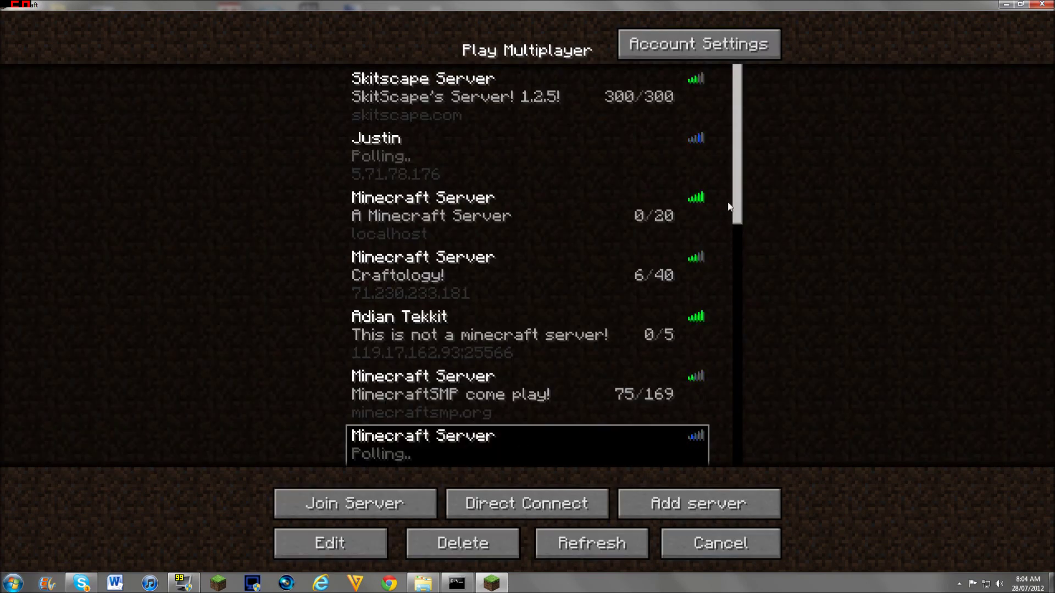
mouse_move(728, 207)
mouse_down()
mouse_move(731, 349)
mouse_move(630, 466)
mouse_up()
click(627, 445)
click(334, 540)
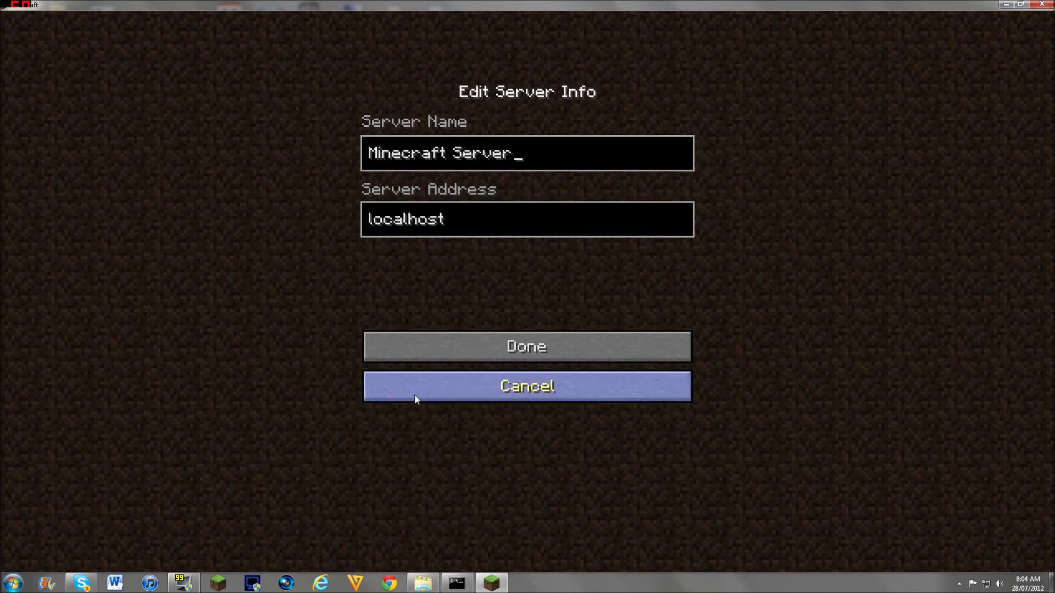
click(455, 357)
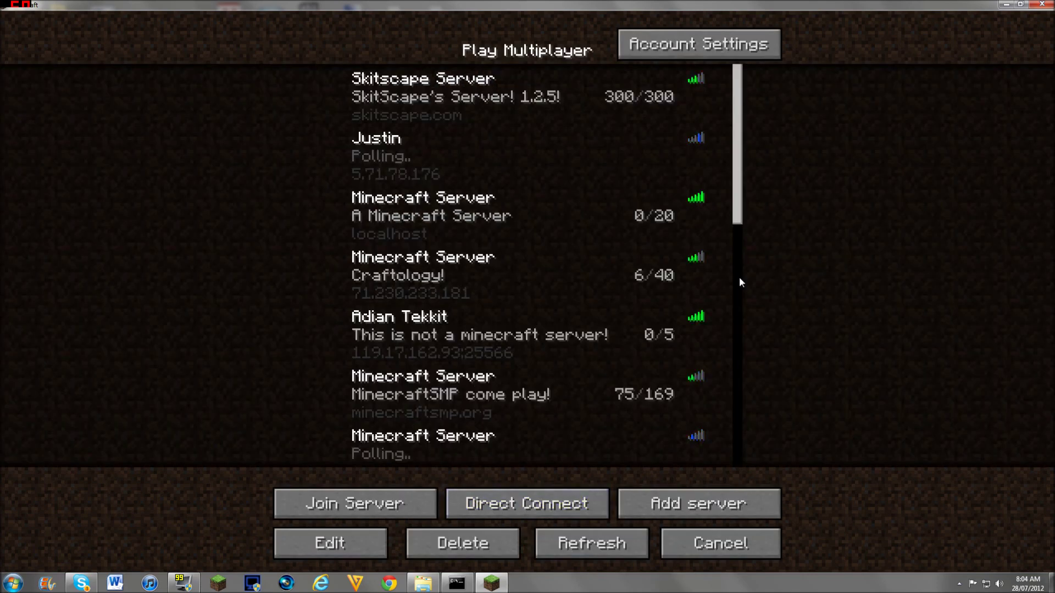
- Cancel removing the localhost entry, edit a new server entry, then join localhost
drag(742, 224, 701, 417)
click(701, 416)
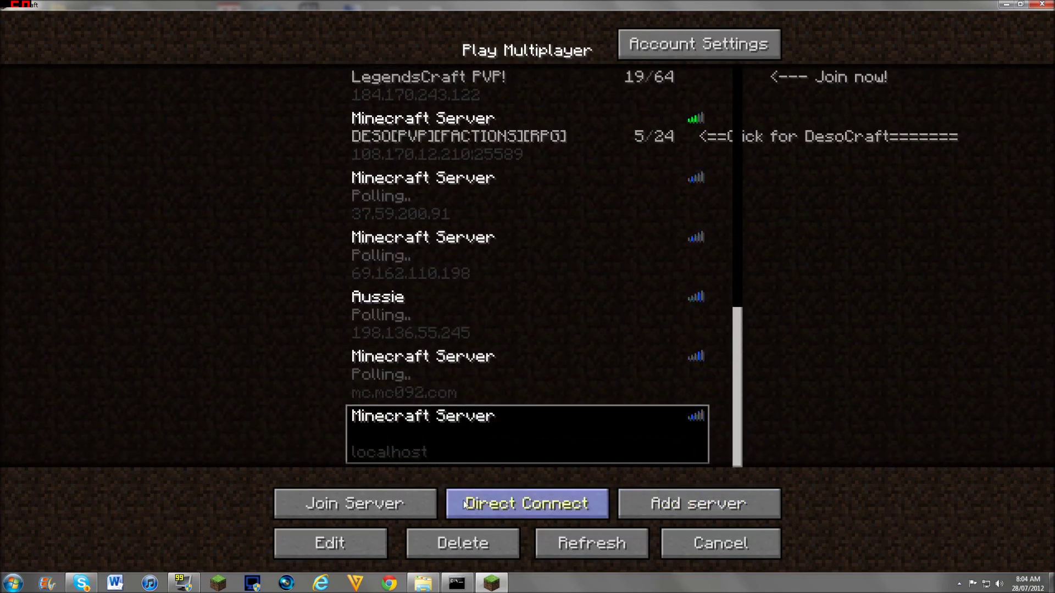
click(462, 544)
click(476, 284)
click(698, 503)
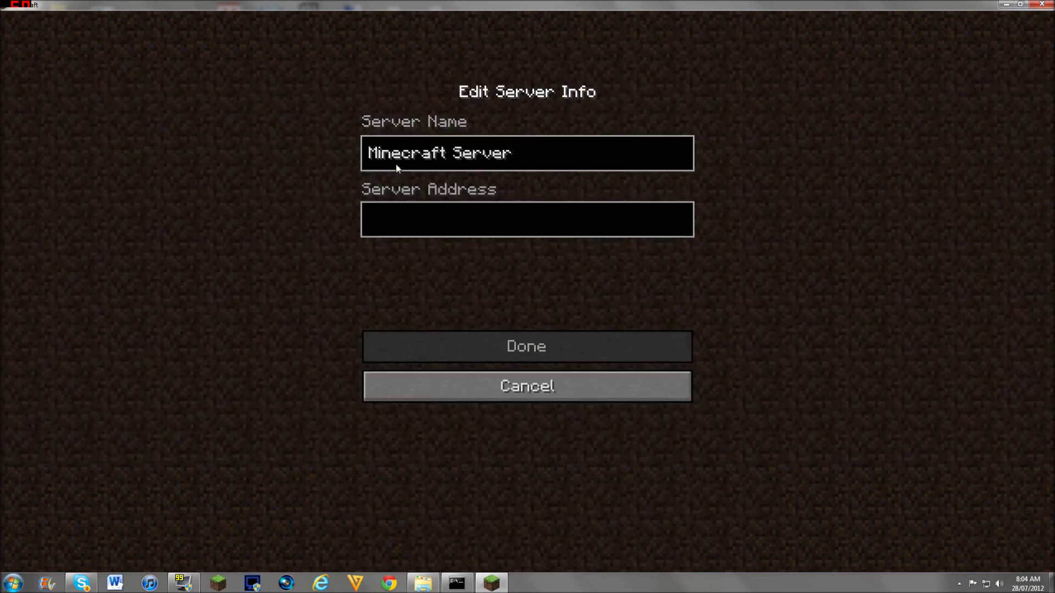
text(localh)
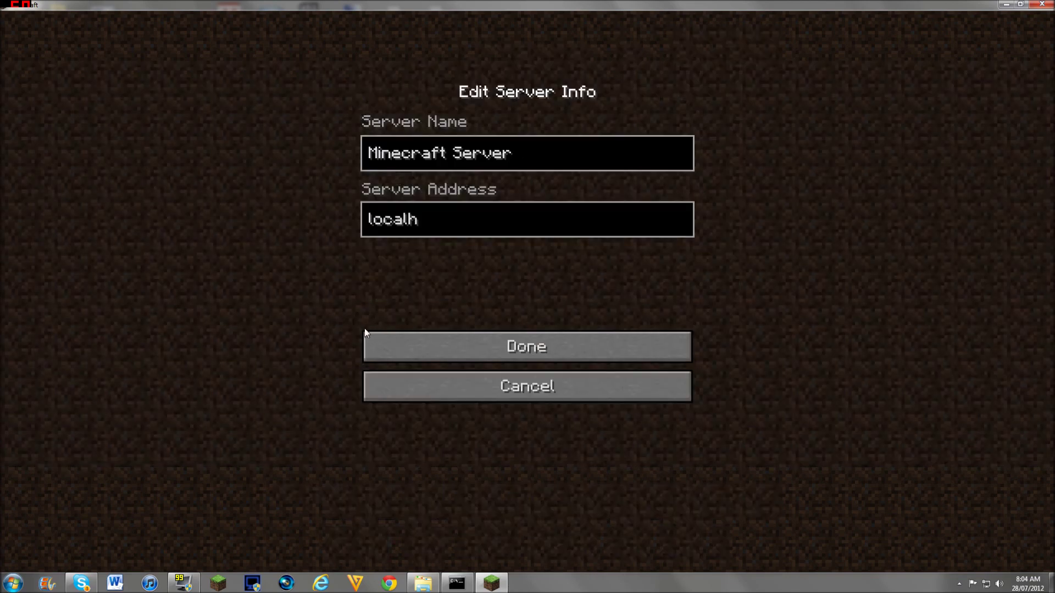
text(ost)
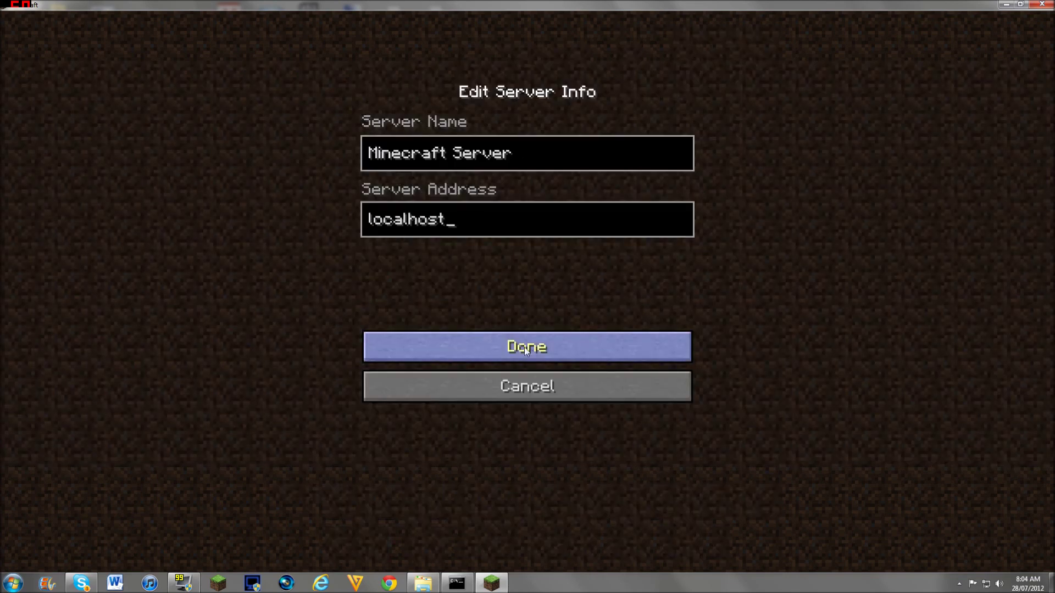
key(BackSpace)
key(BackSpace)
key(BackSpace)
key(BackSpace)
text(192.1)
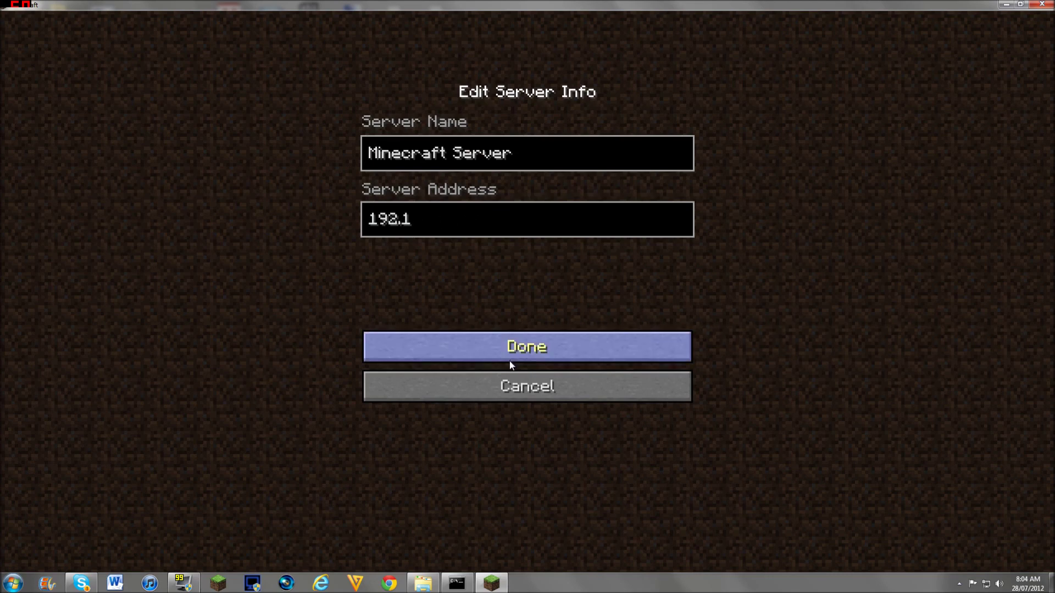
text(68.1.)
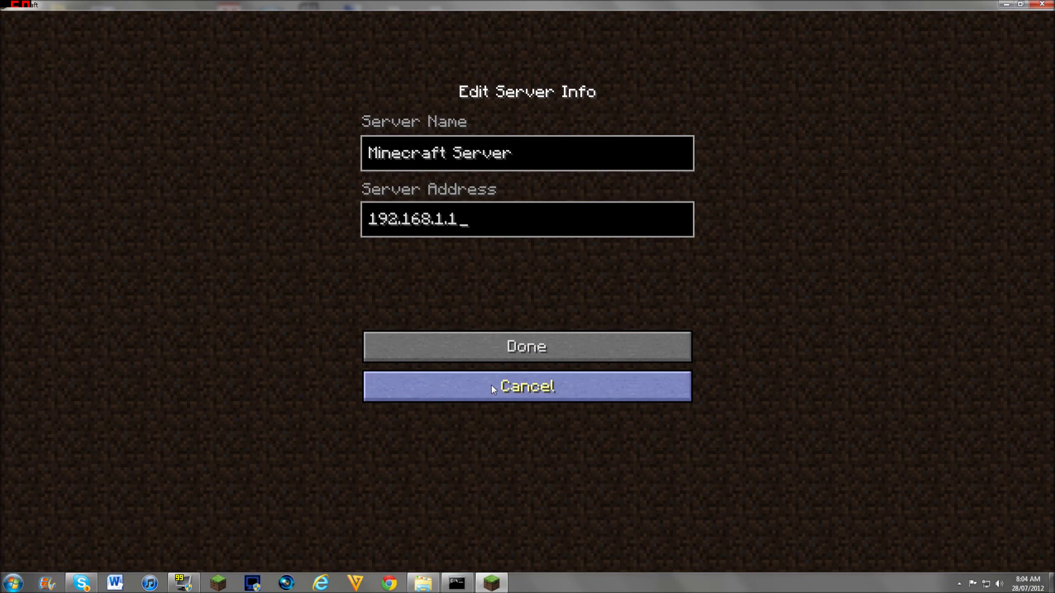
text(1)
click(561, 339)
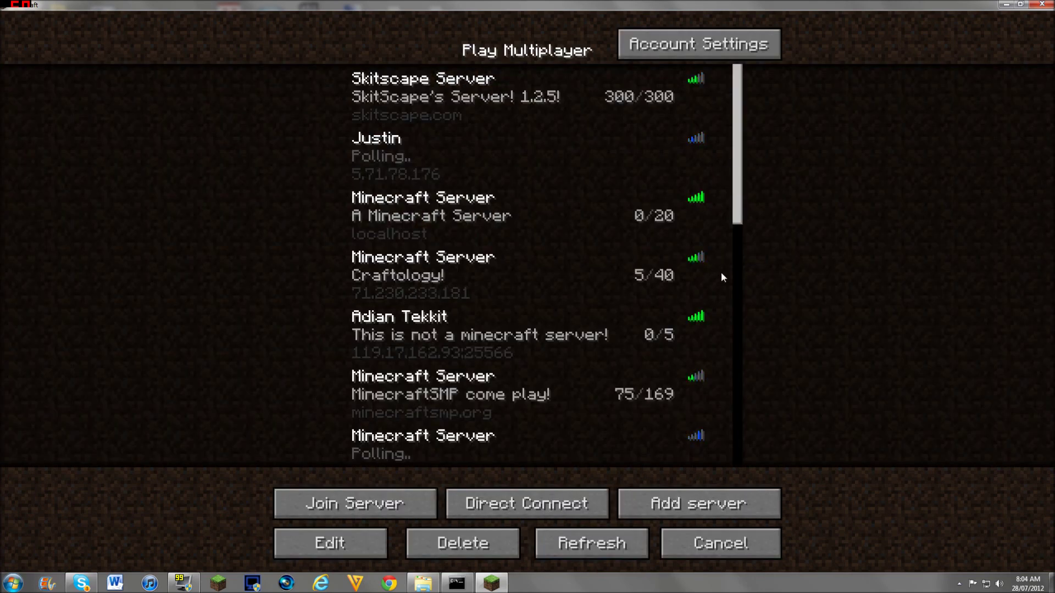
click(427, 232)
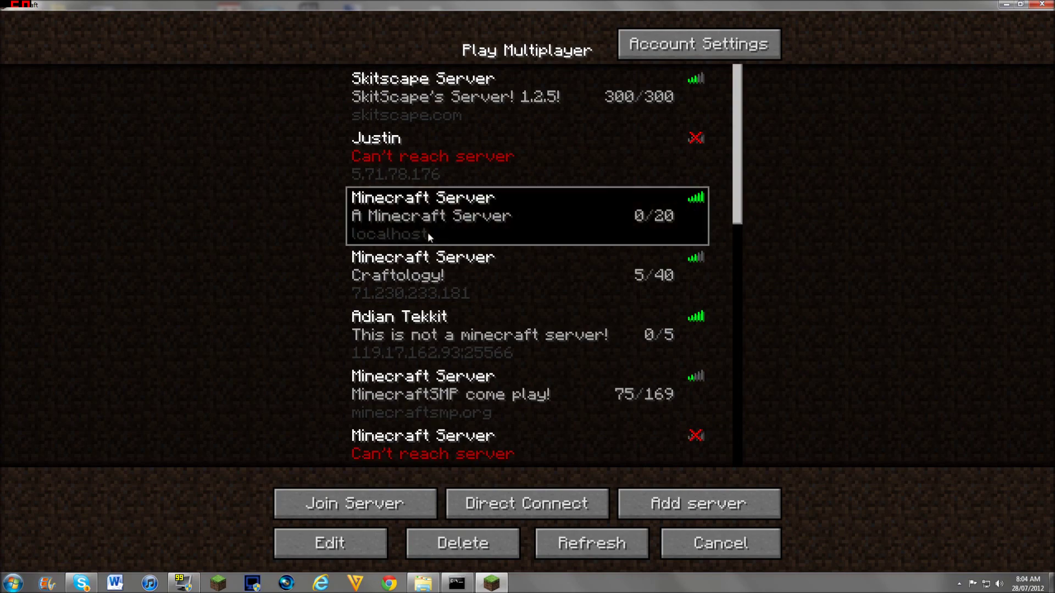
double_click(433, 231)
- Op SuperDangerG from the server console so chat shows 'You are now op!'
click(527, 293)
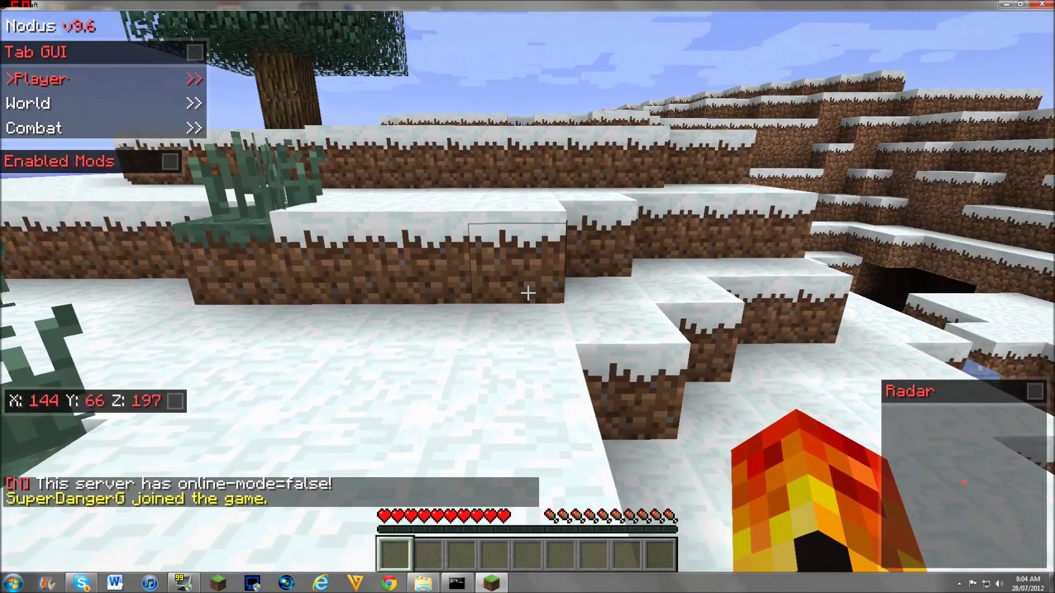
key(Escape)
click(456, 583)
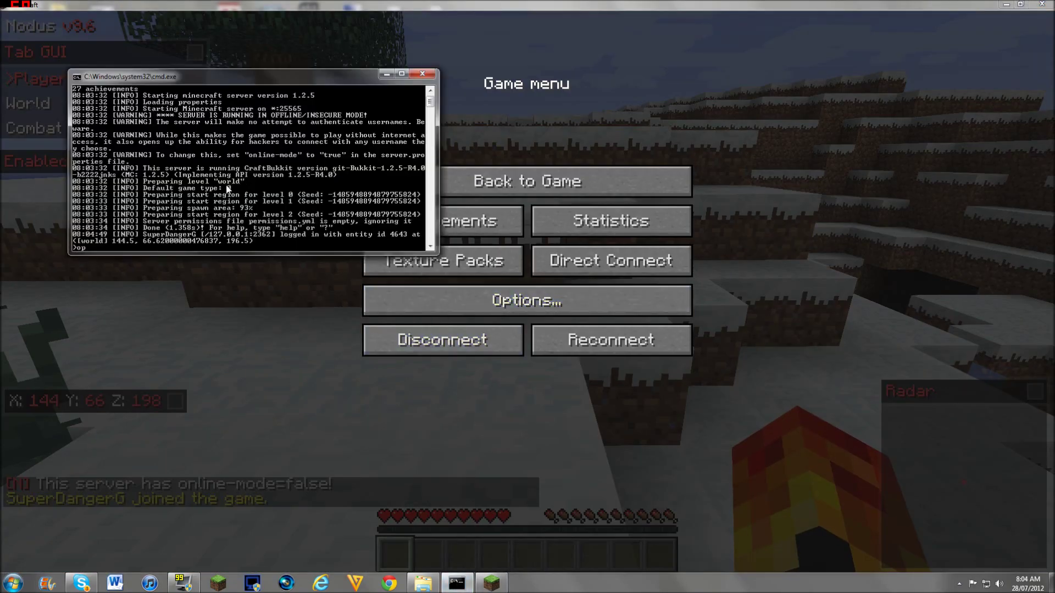
text(SuperDangerG)
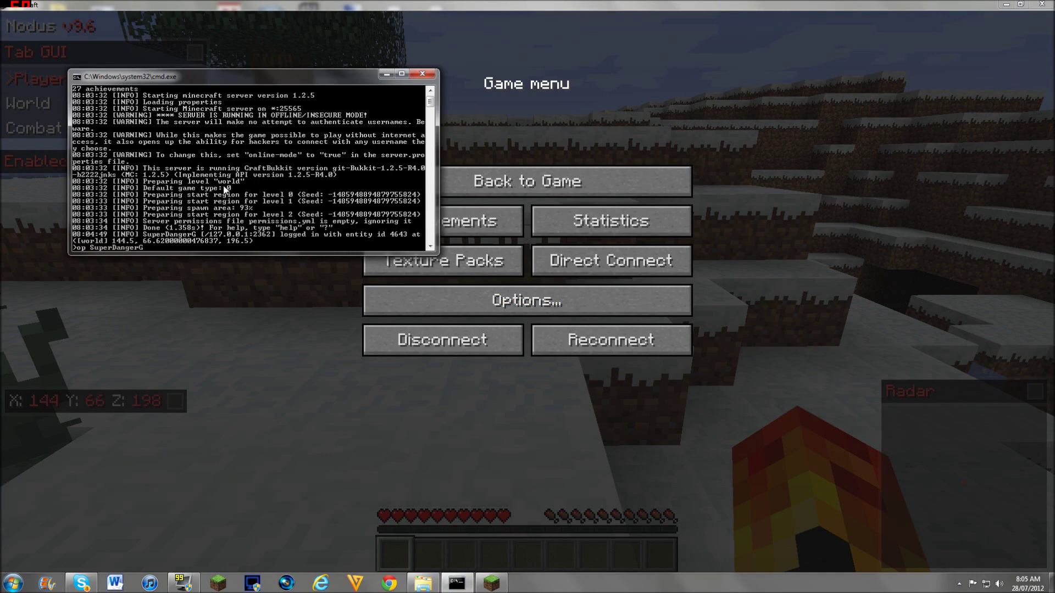
key(Return)
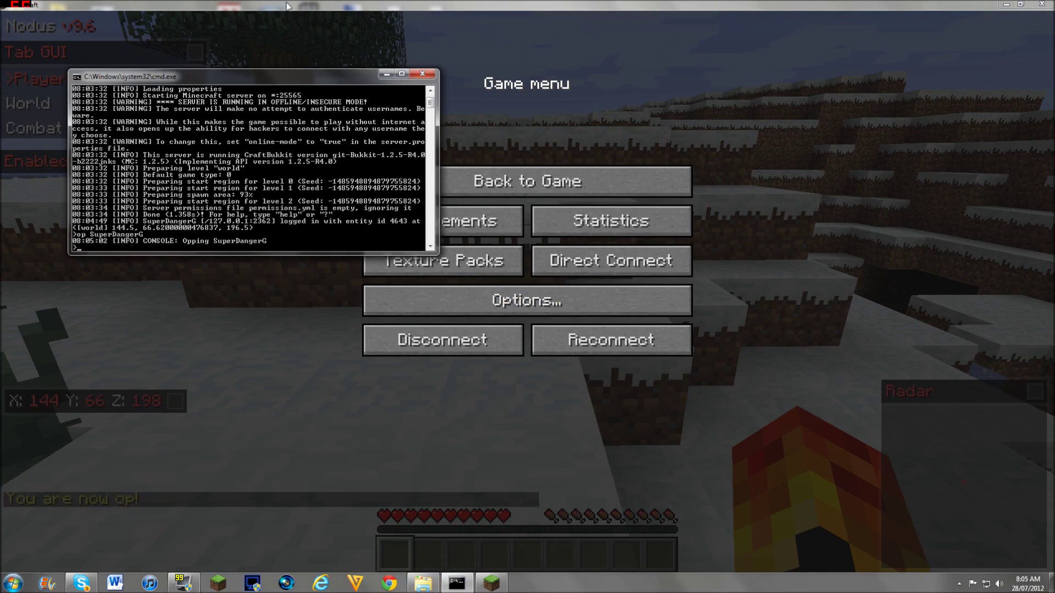
- Resume play and break the nearby snow, grass block and tall grass
click(384, 73)
key(Escape)
click(527, 293)
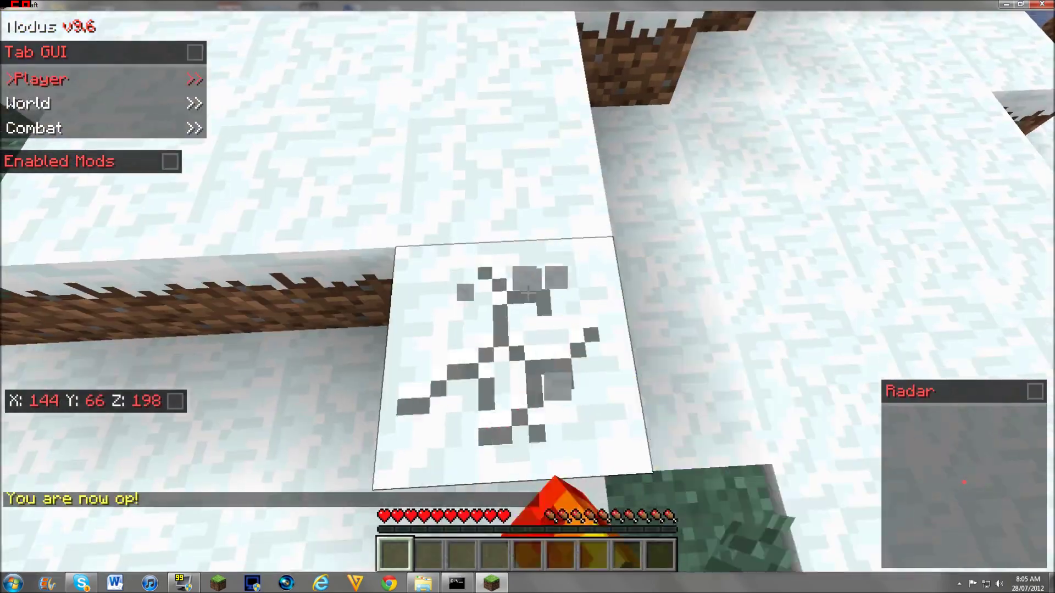
click(527, 293)
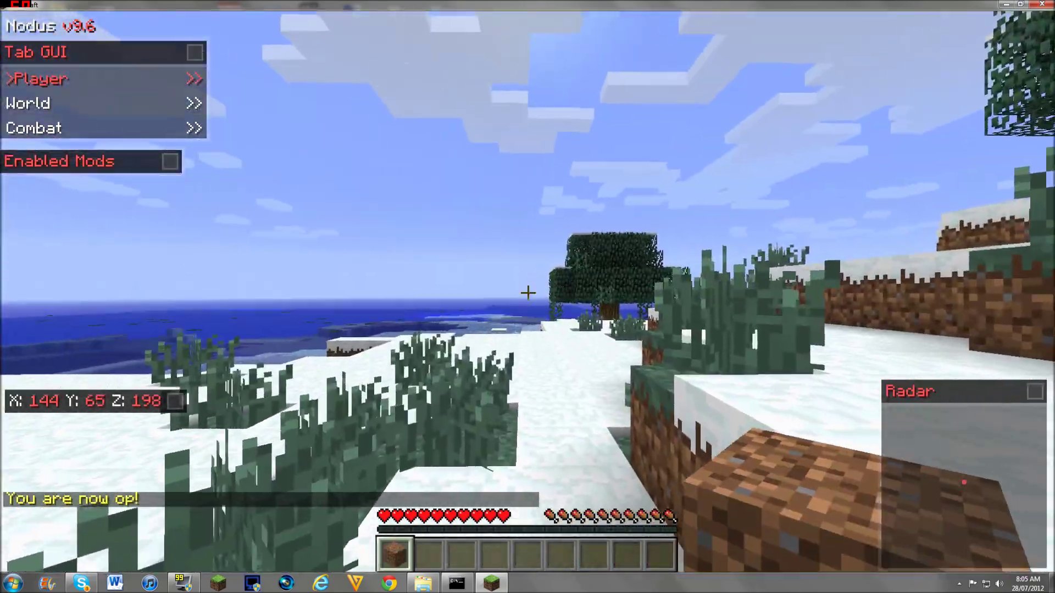
click(528, 293)
click(527, 293)
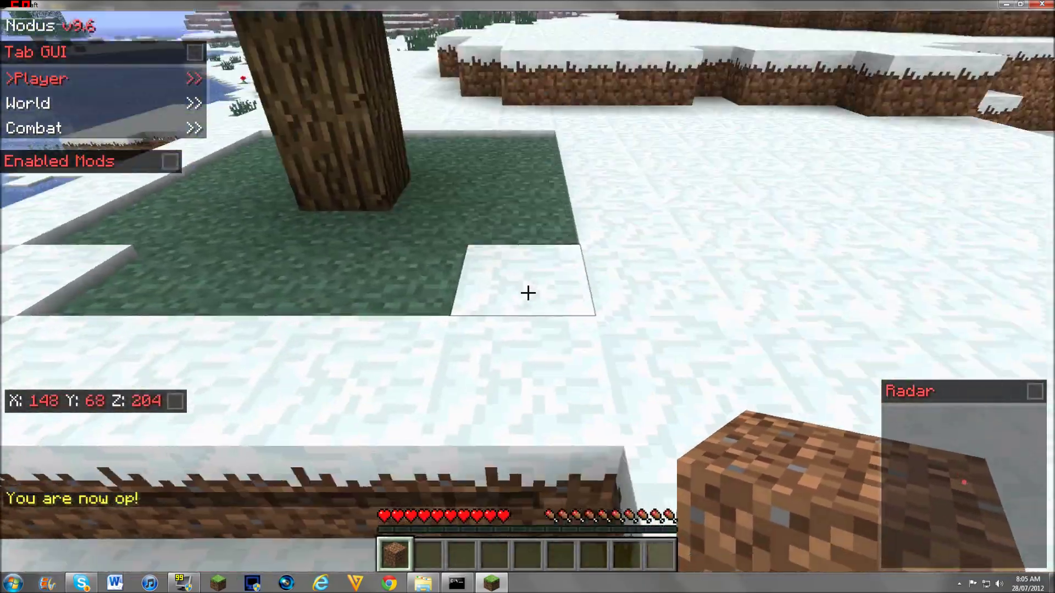
- Place a dirt block, break it, place it again, then break two snow blocks
right_click(527, 293)
click(527, 292)
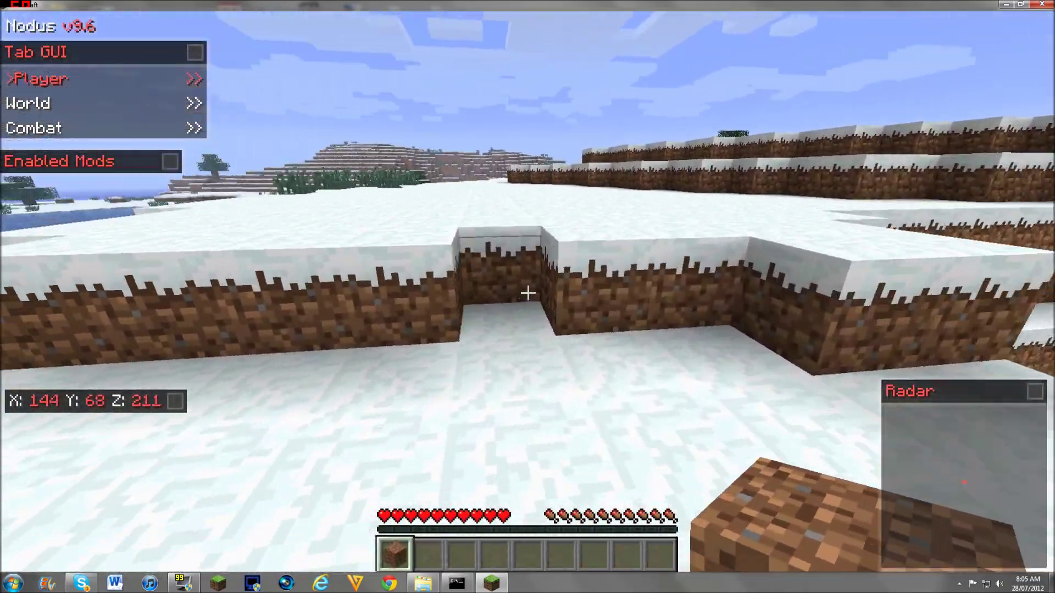
right_click(528, 292)
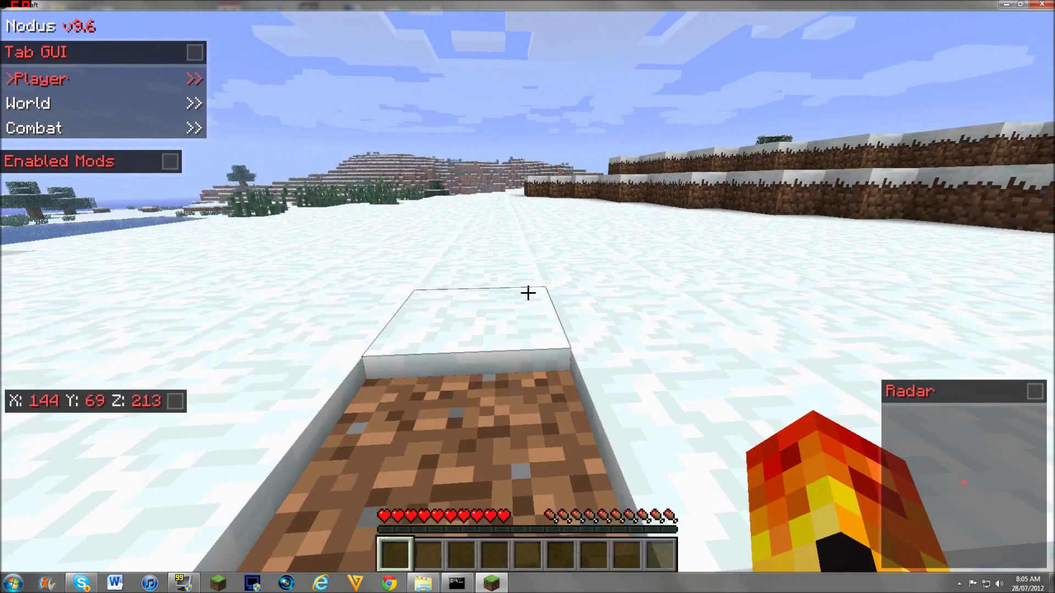
scroll(528, 293, down, 6)
scroll(527, 293, down, 2)
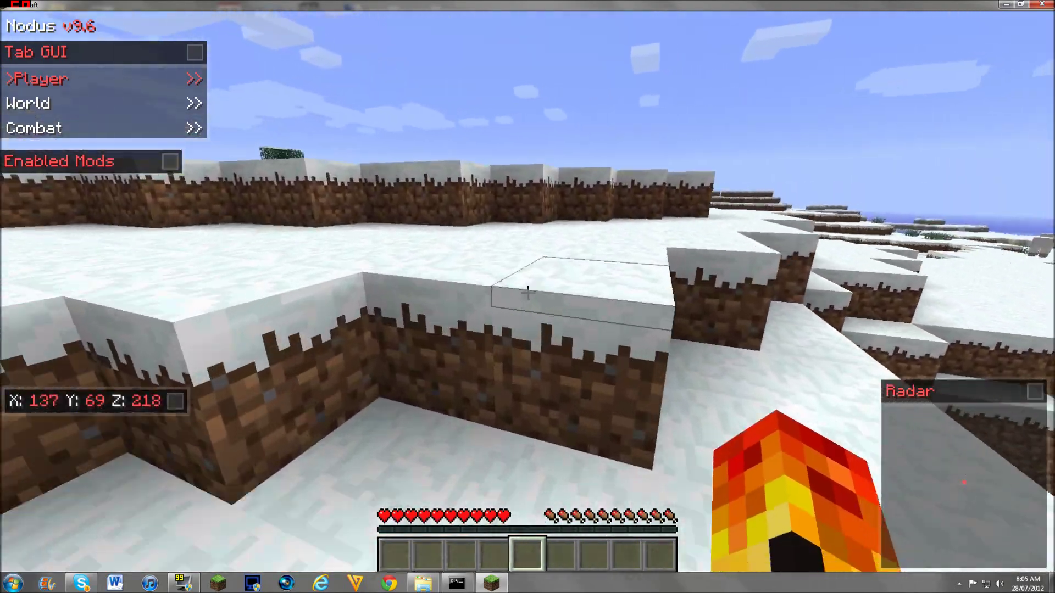
click(528, 293)
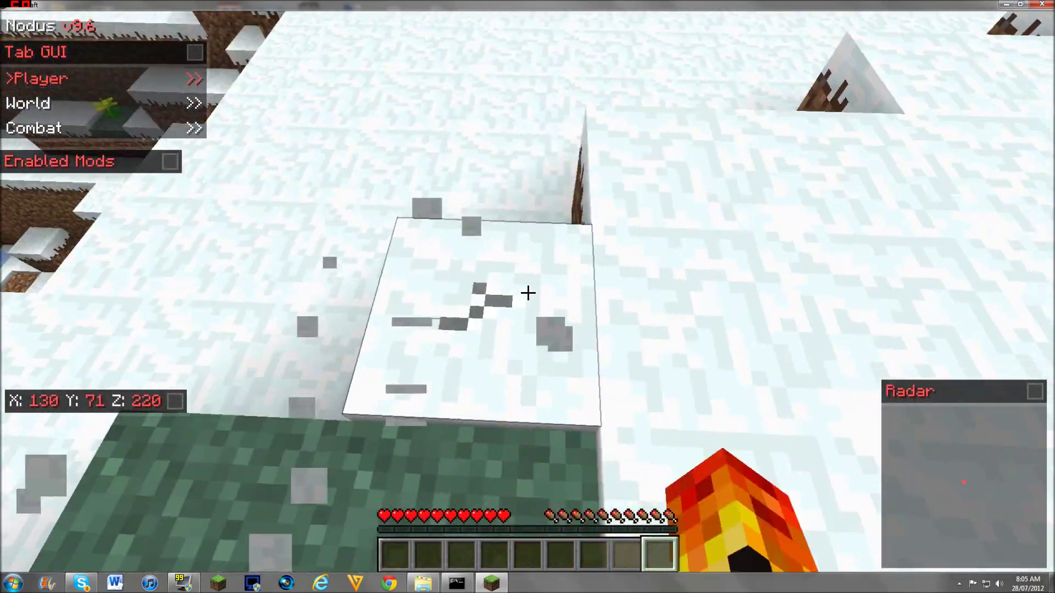
click(527, 293)
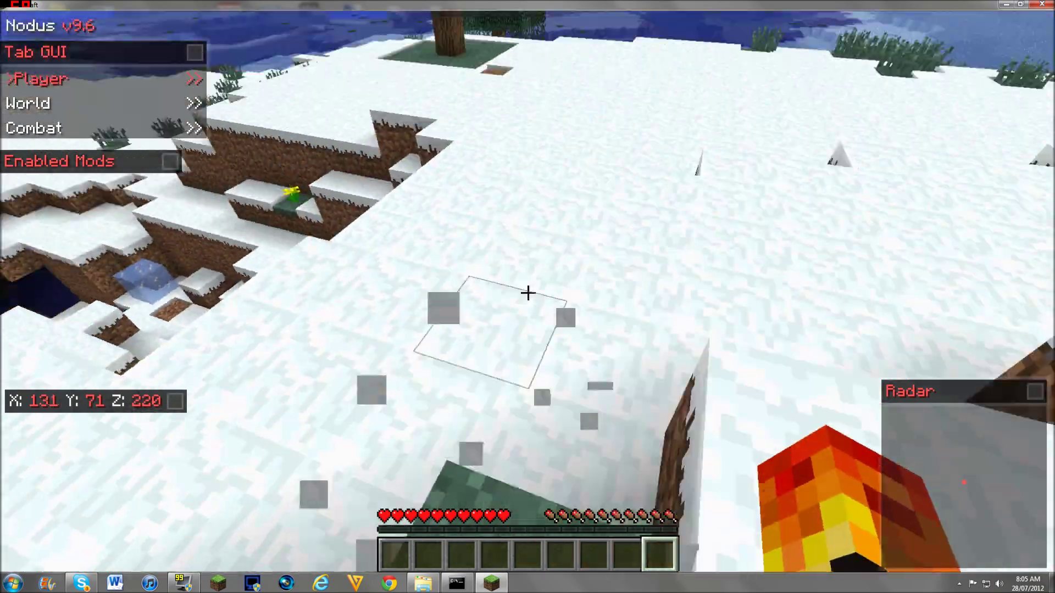
- Climb the snowy dirt terraces and mine a dirt block
key(w)
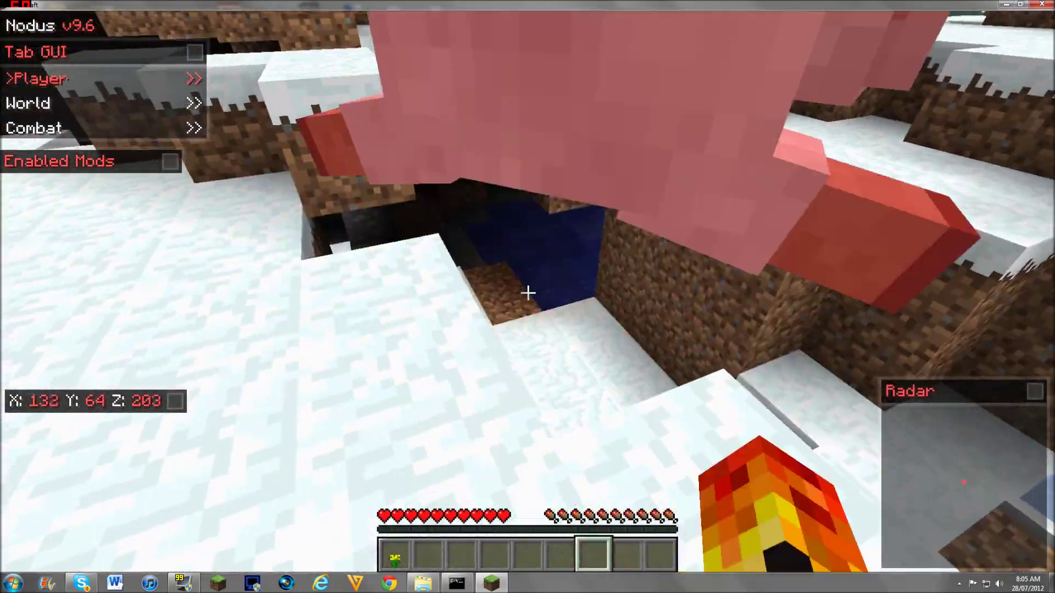
click(528, 293)
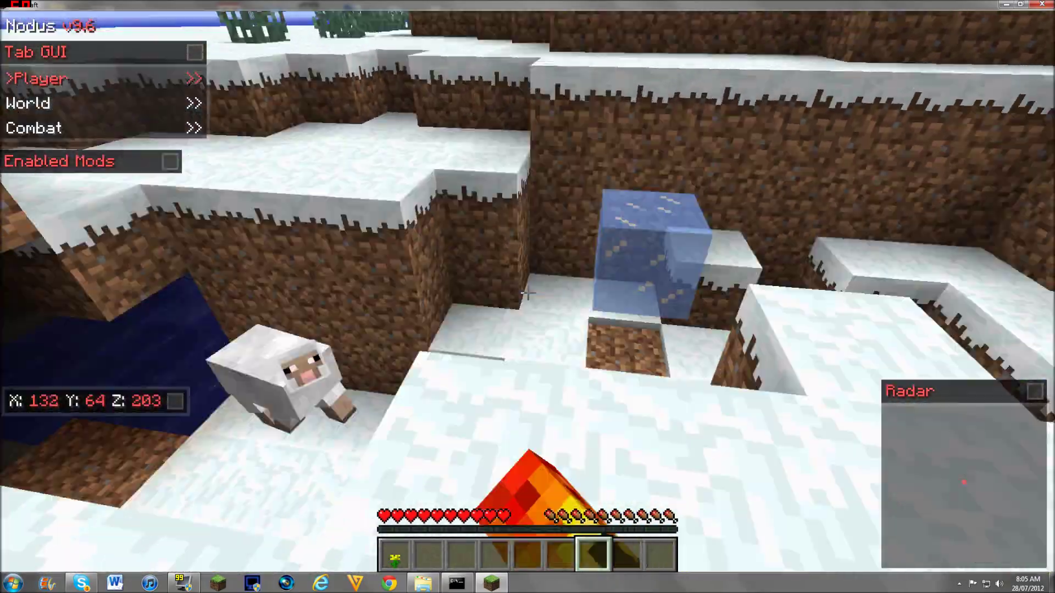
key(w)
scroll(528, 293, up, 2)
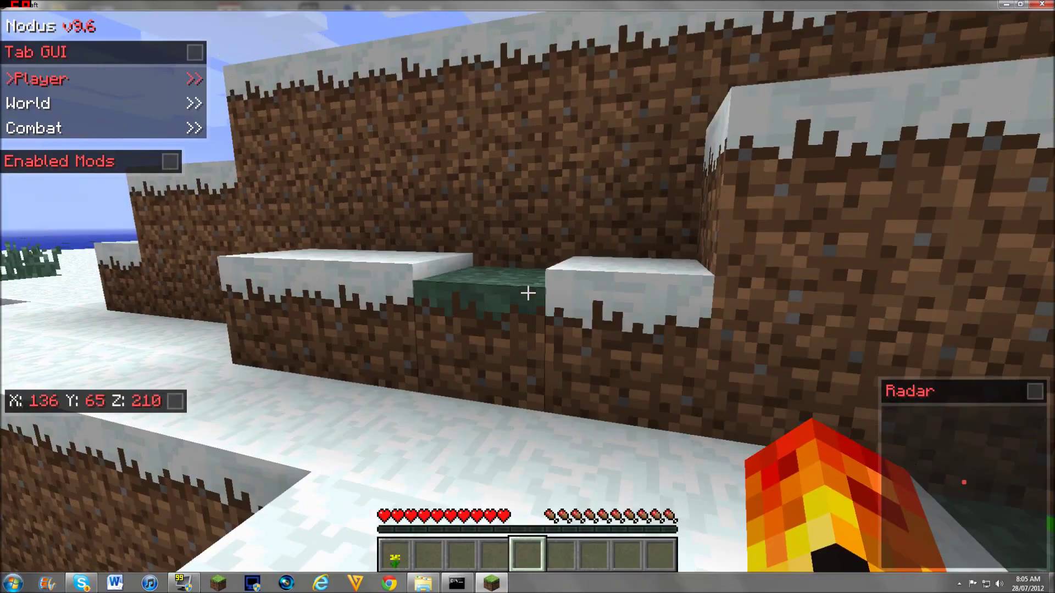
key(w)
key(space)
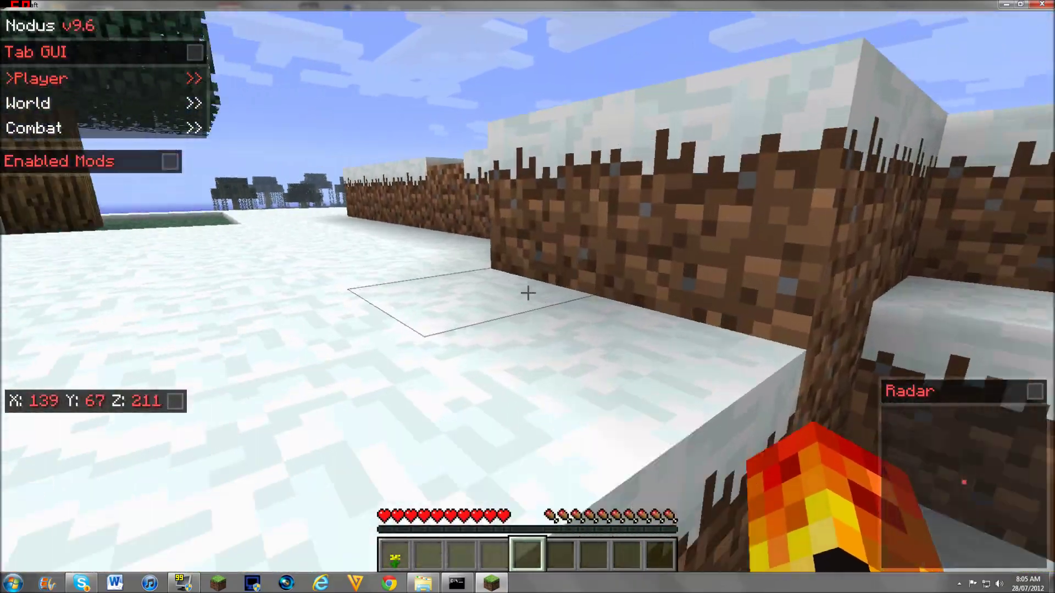
scroll(528, 293, up, 2)
key(w)
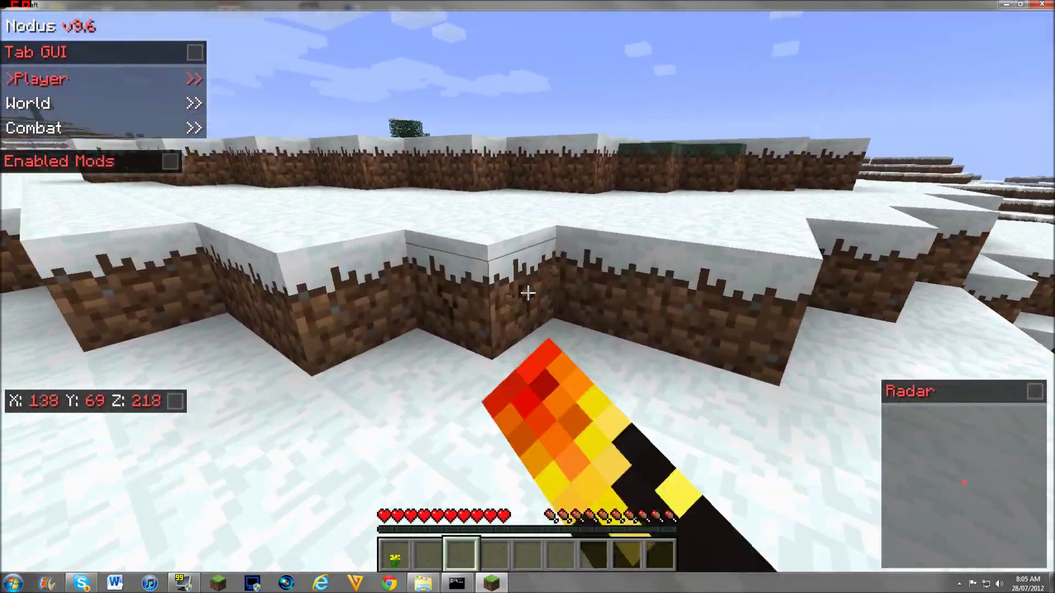
click(527, 293)
scroll(527, 292, down, 2)
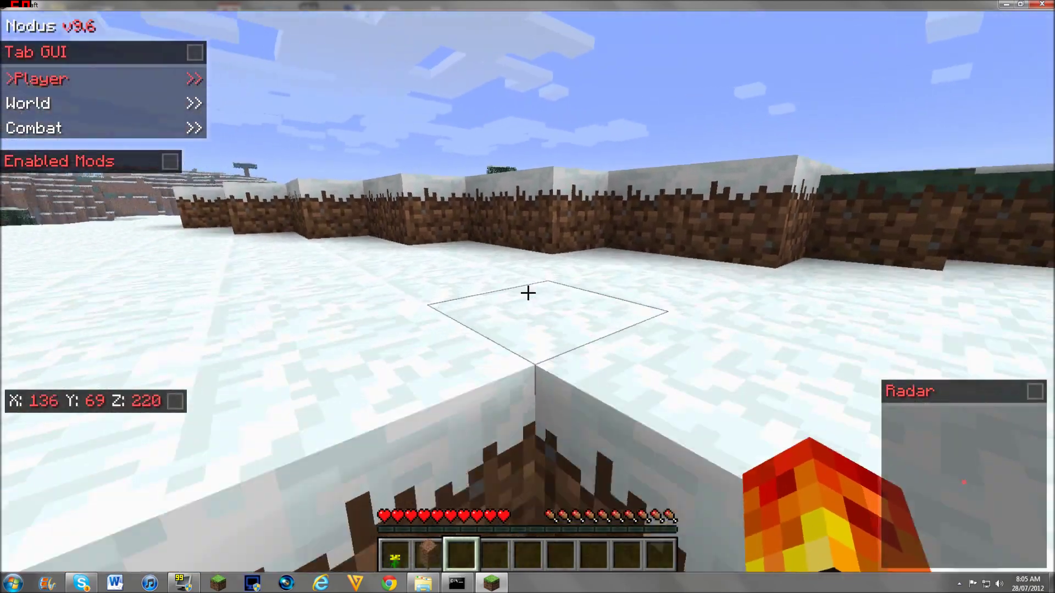
- Place a dirt block on the snow, break it, and collect the dirt
key(w)
key(w)
key(space)
scroll(528, 293, up, 2)
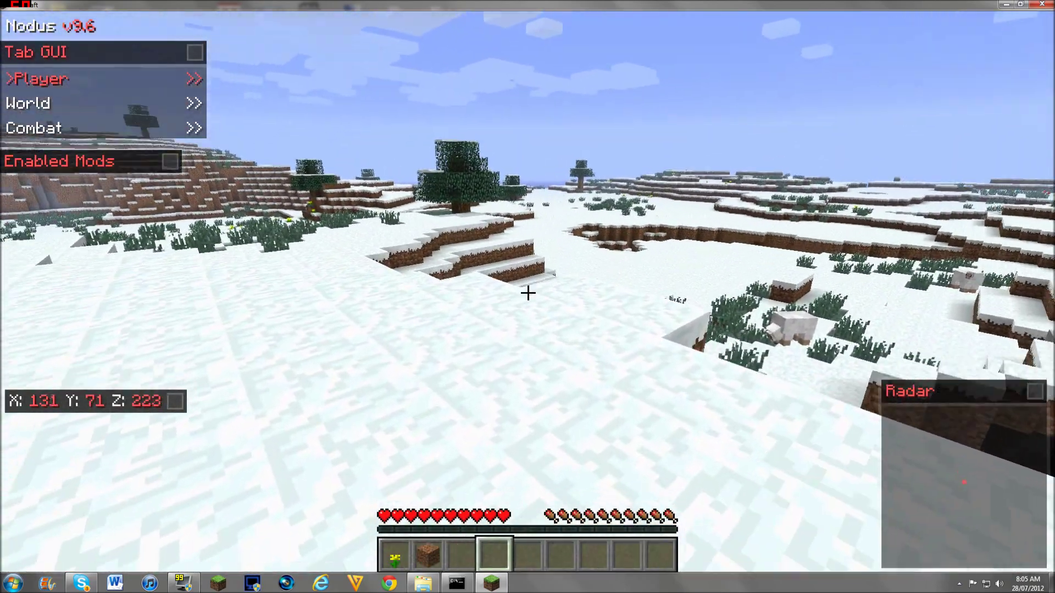
scroll(528, 293, up, 1)
right_click(528, 293)
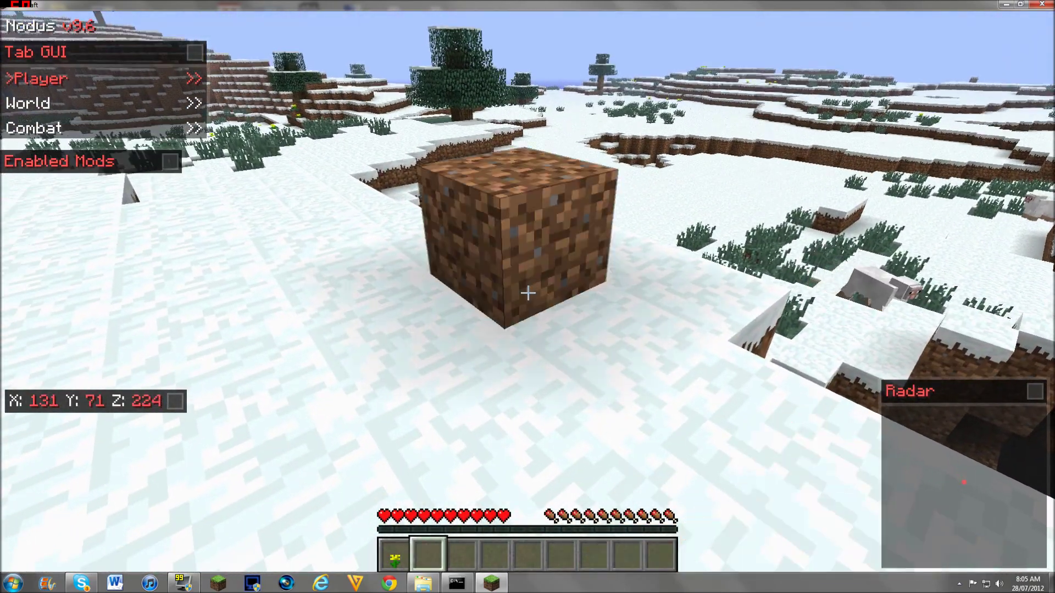
click(528, 293)
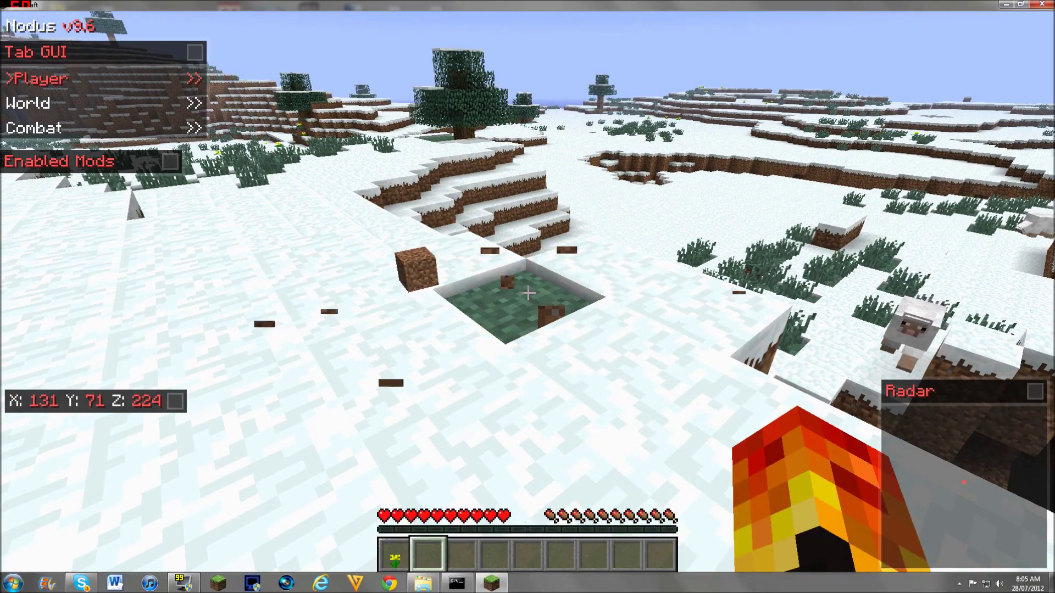
key(w)
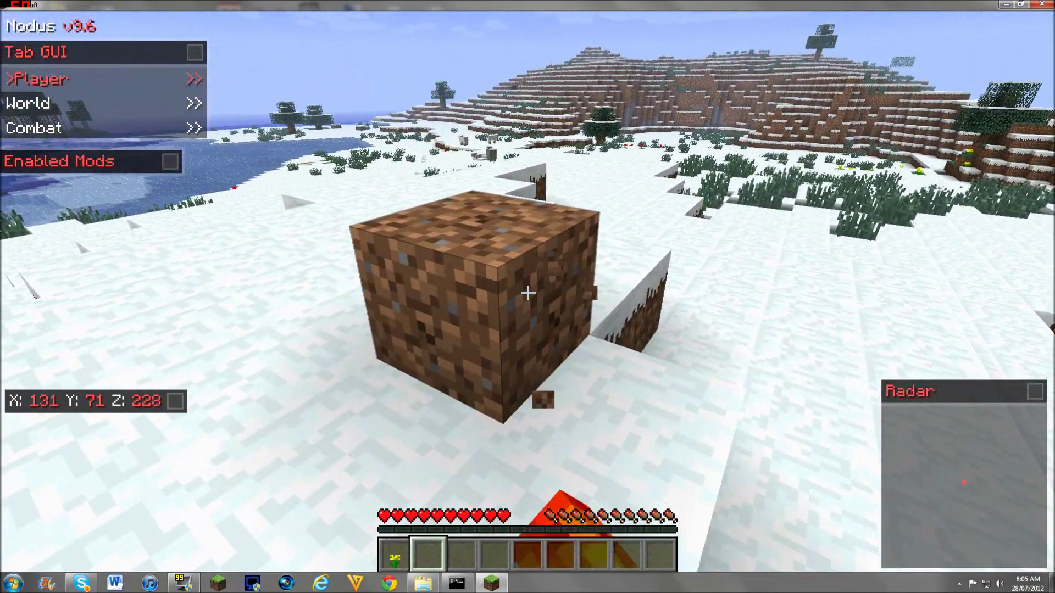
click(527, 293)
key(w)
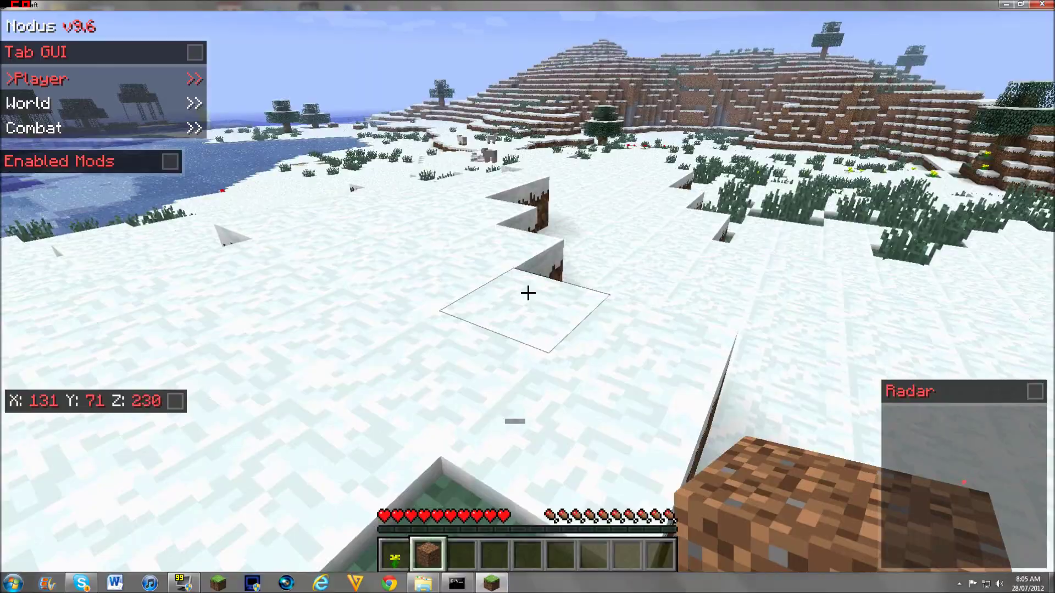
- Walk to the snowy tree, use the lava item, and chop a log from the trunk
key(w)
scroll(527, 293, down, 2)
scroll(528, 293, down, 3)
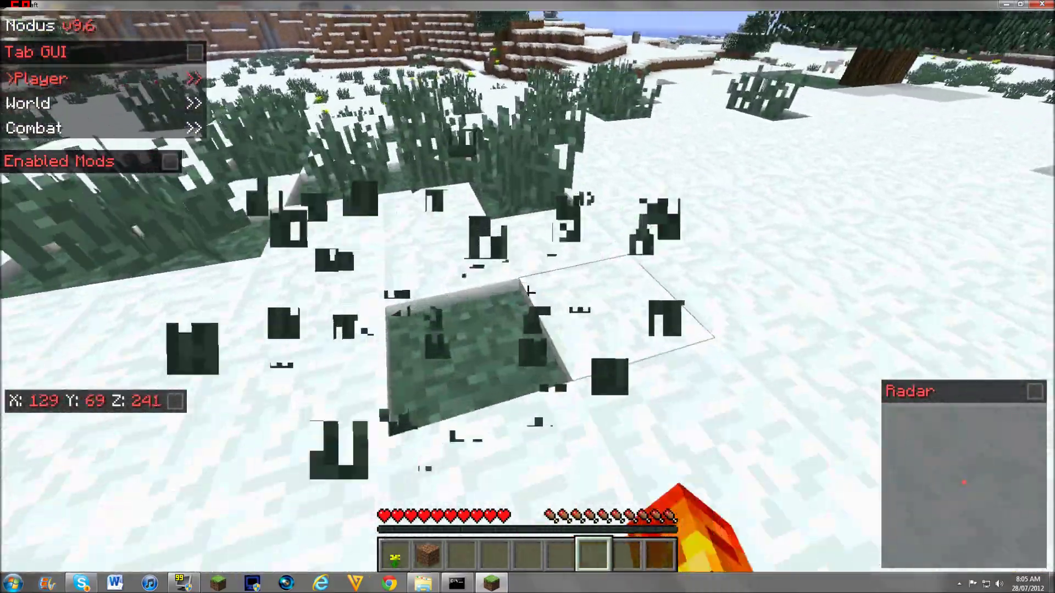
key(w)
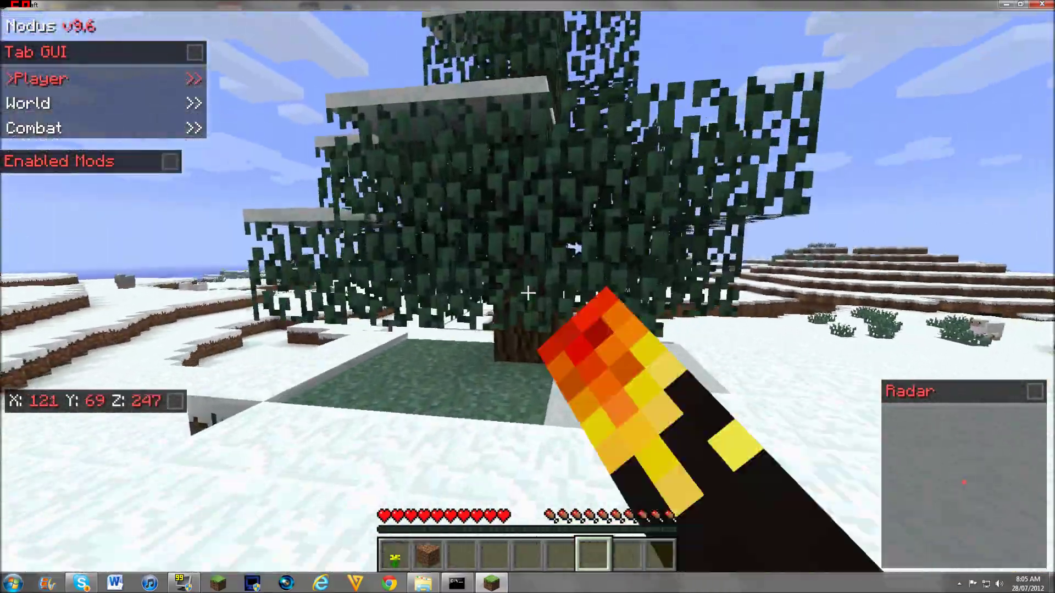
key(w)
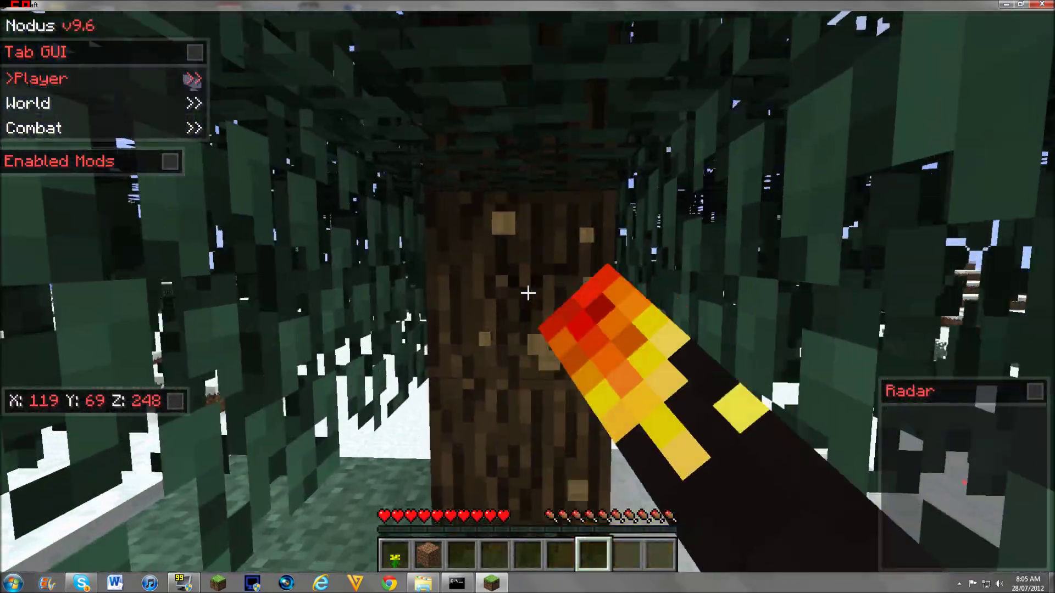
right_click(528, 292)
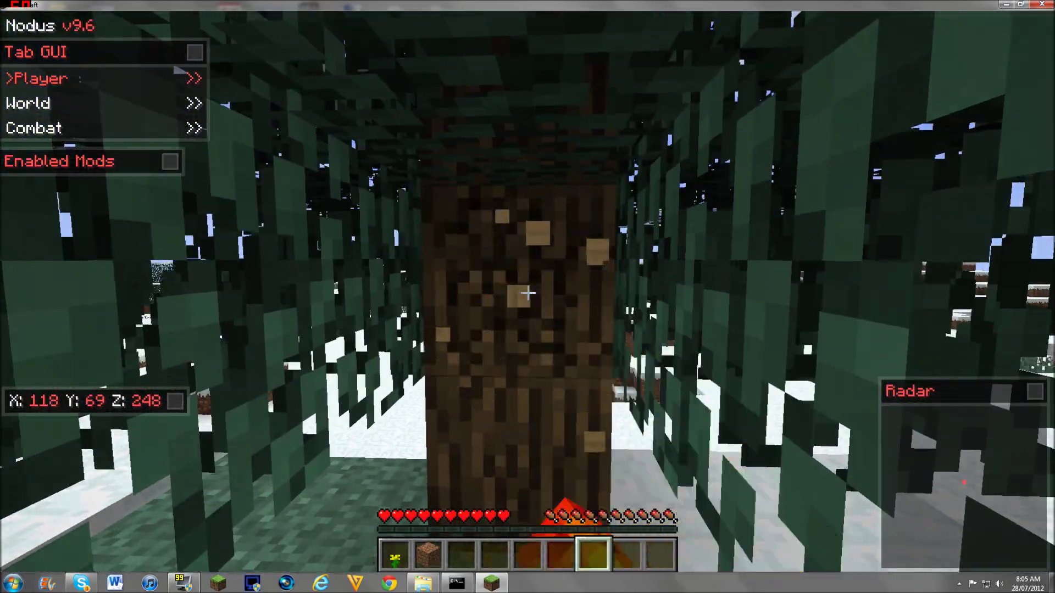
click(528, 293)
- Clear tall grass on the snowfield and pick up the saplings
key(w)
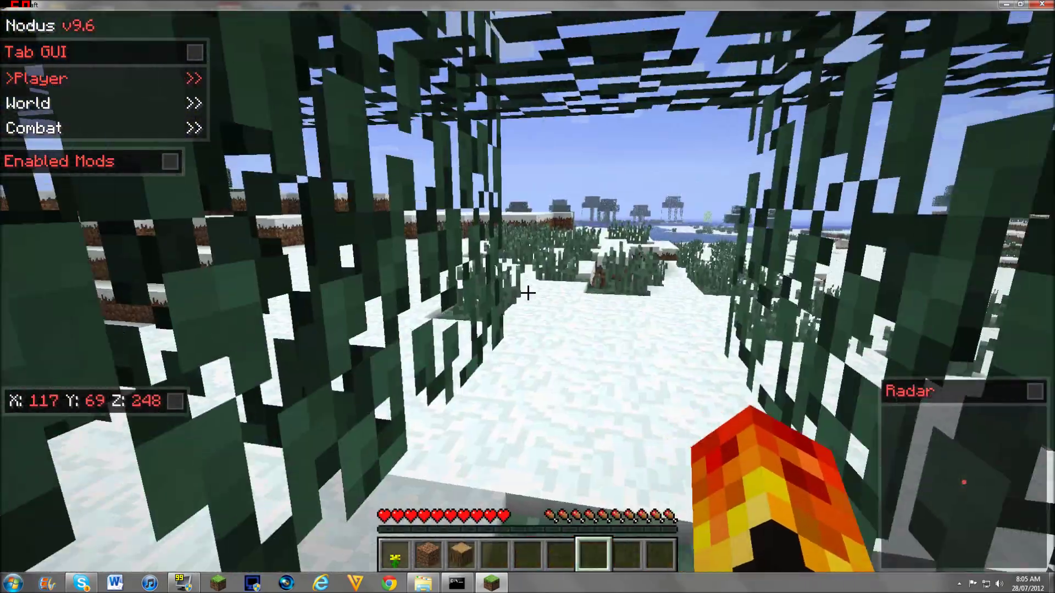
key(w)
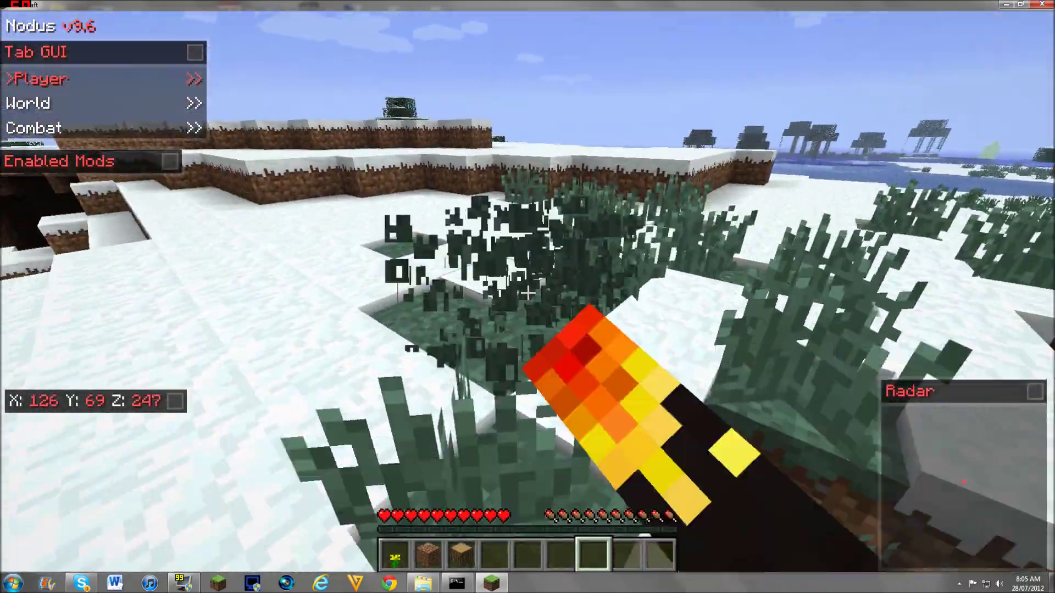
right_click(527, 297)
key(w)
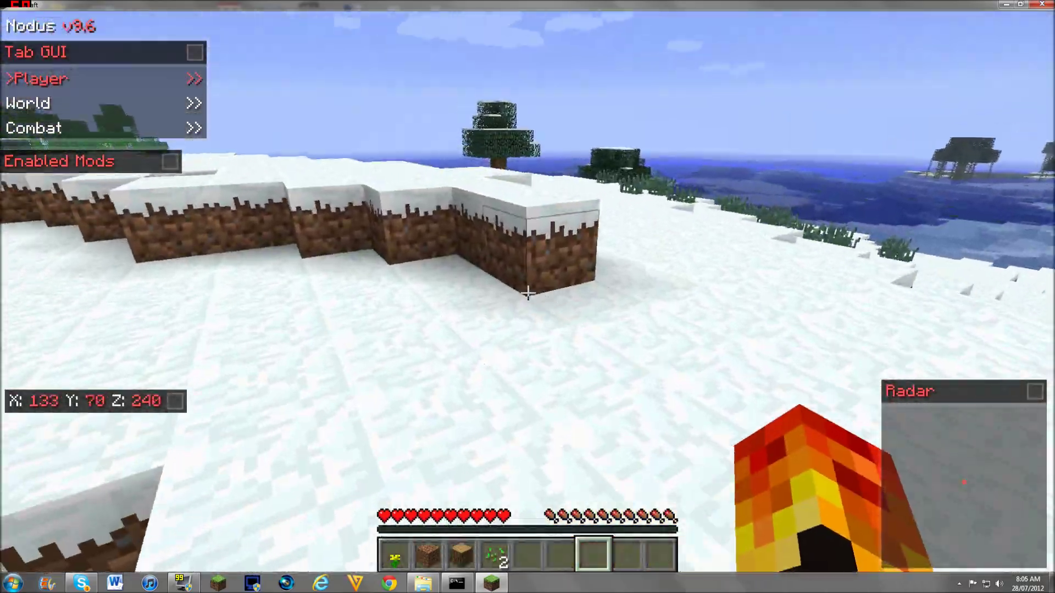
- Climb over the snowy hilltop and break the patch of tall grass
key(w)
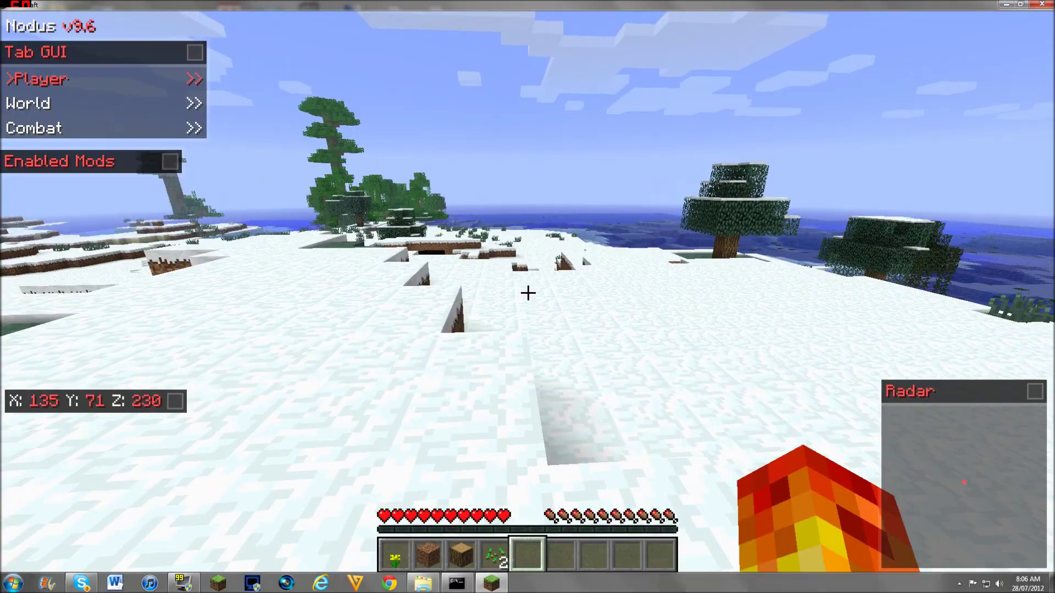
key(2)
key(w)
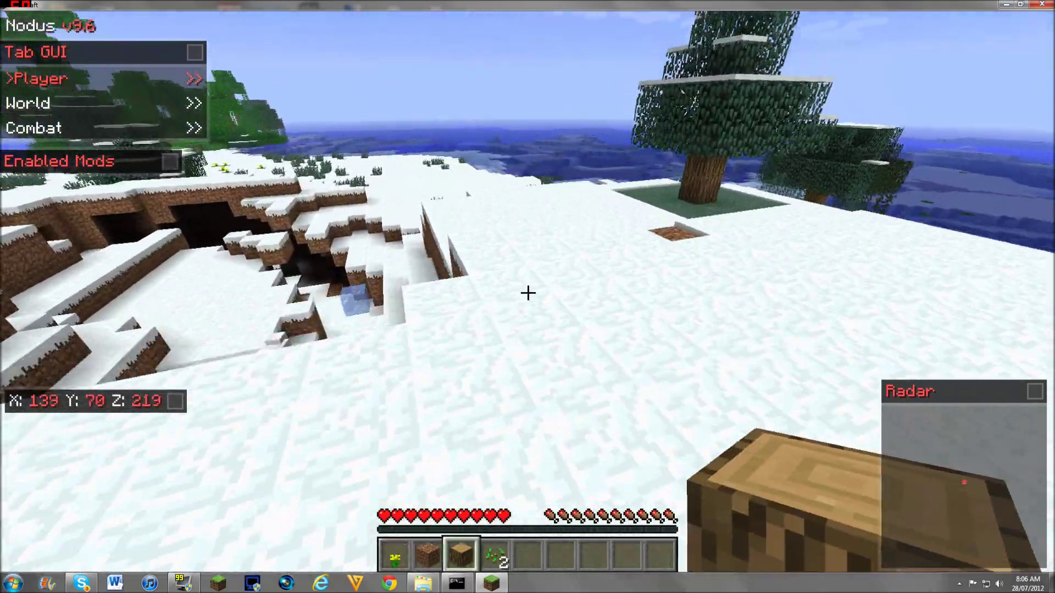
scroll(527, 296, down, 3)
key(w)
scroll(527, 293, up, 1)
scroll(527, 293, down, 2)
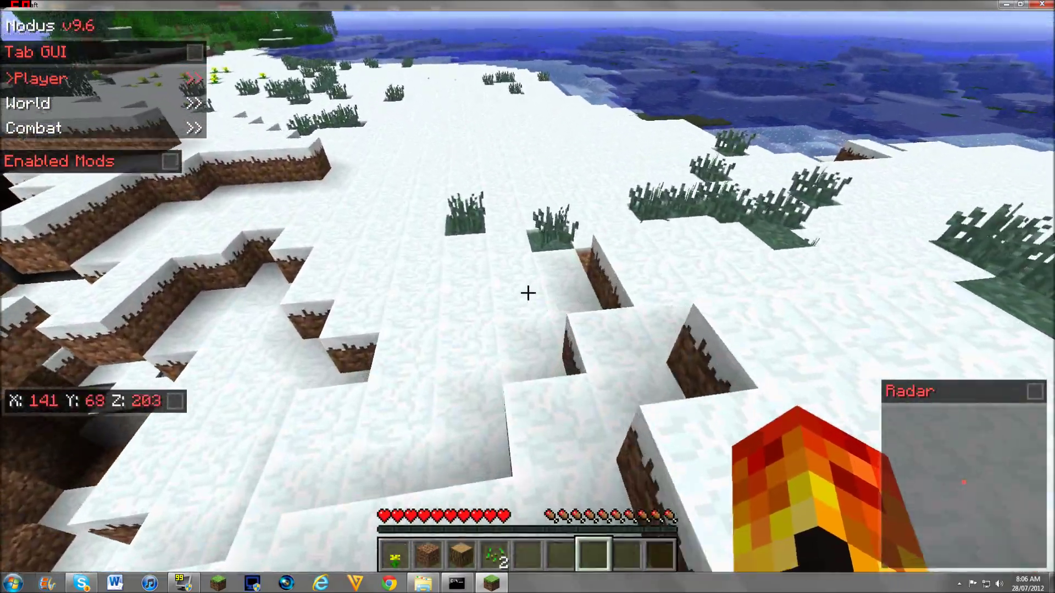
key(w)
click(528, 293)
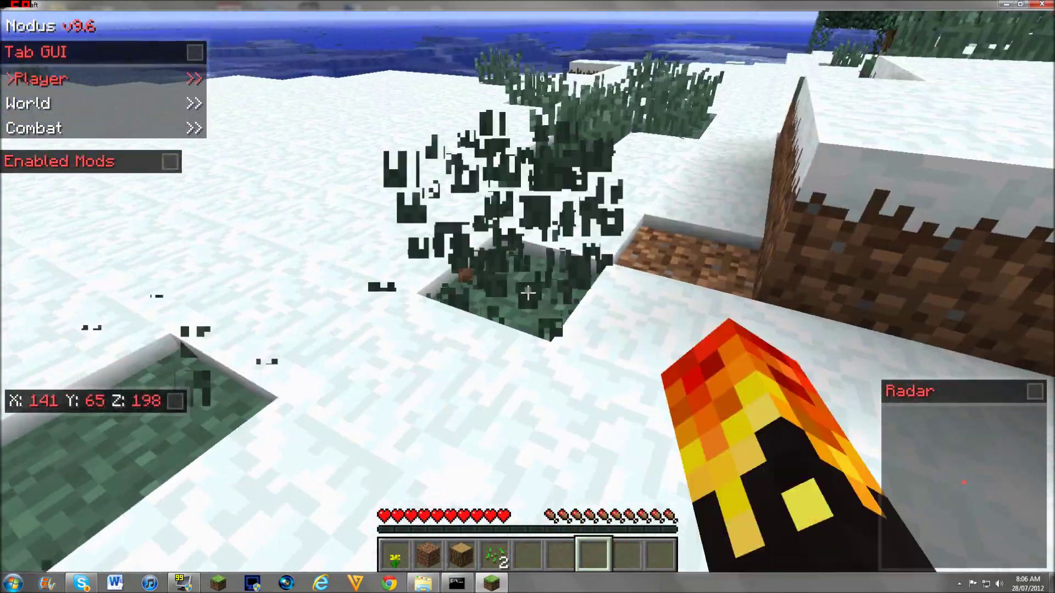